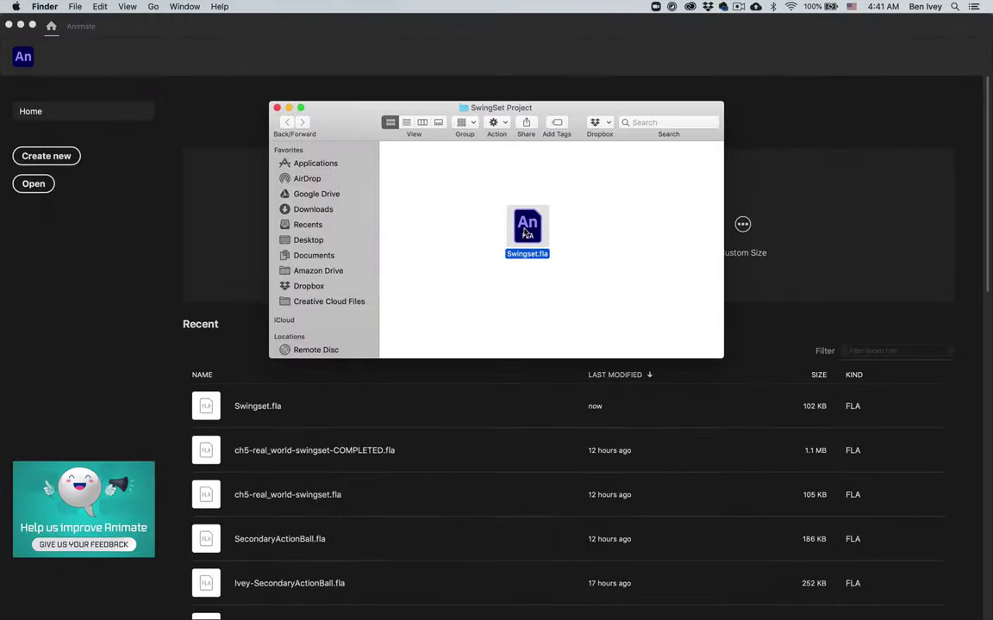
Step: Open Swingset.fla and zoom the stage so the whole frame fits the window
double_click(524, 228)
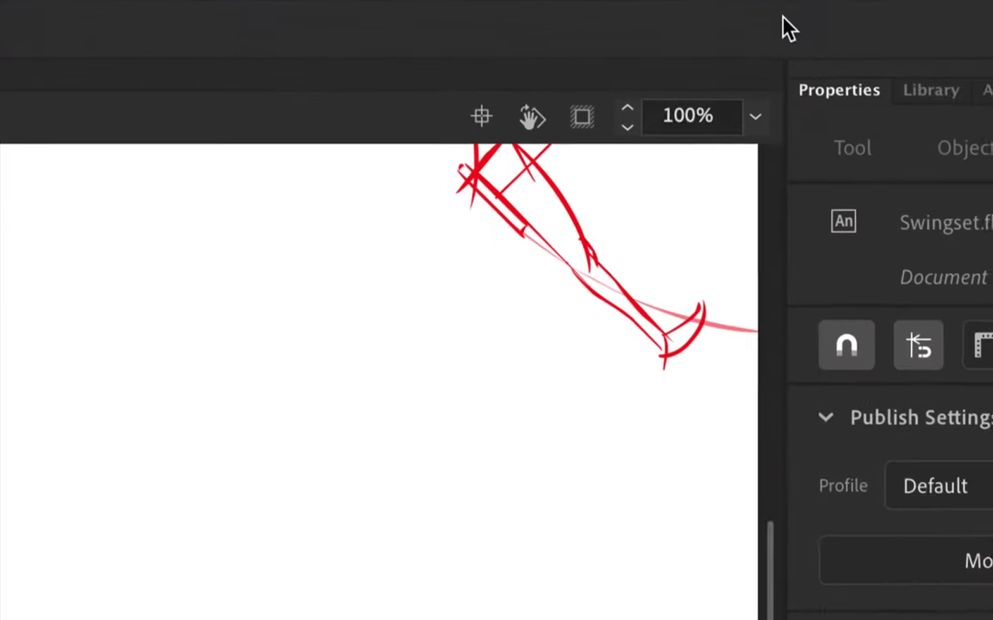
click(755, 126)
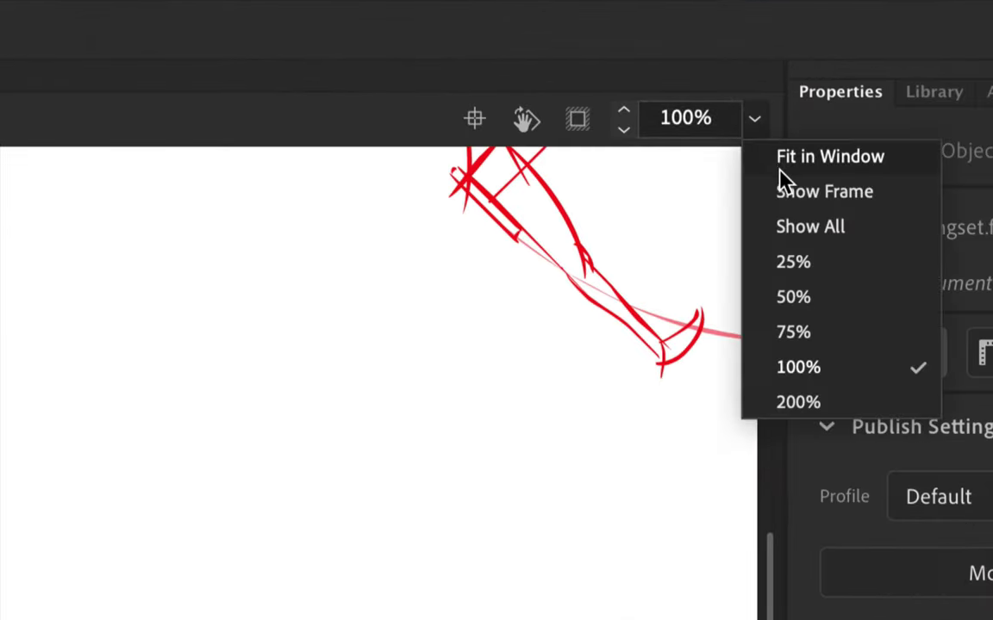
click(789, 191)
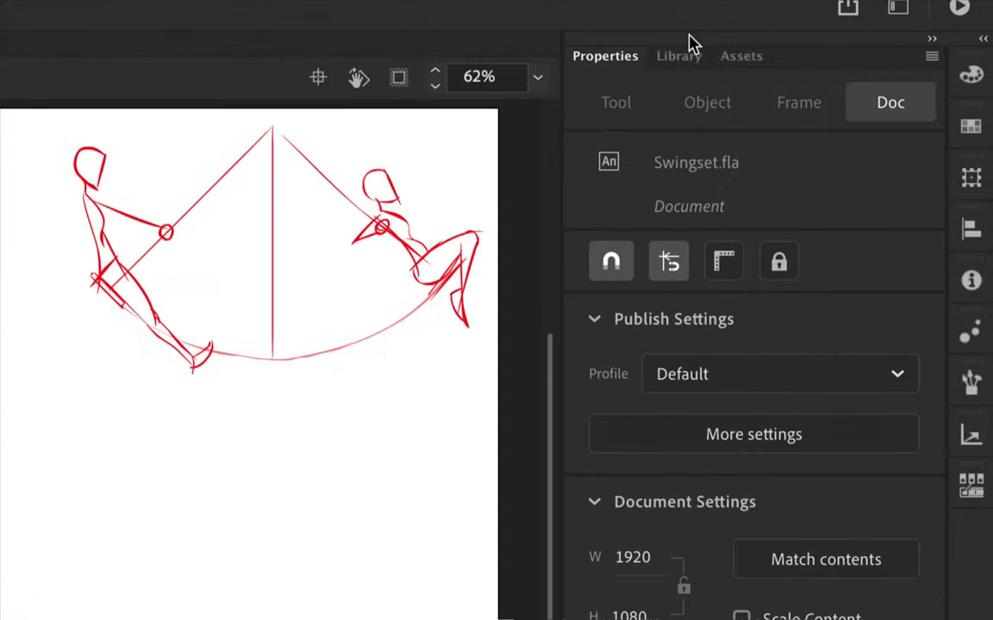
Step: Browse the library's girl-reference_model-symbols folder, previewing its symbols from girl-arm_bicep through girl-waist
click(845, 51)
click(580, 373)
click(578, 362)
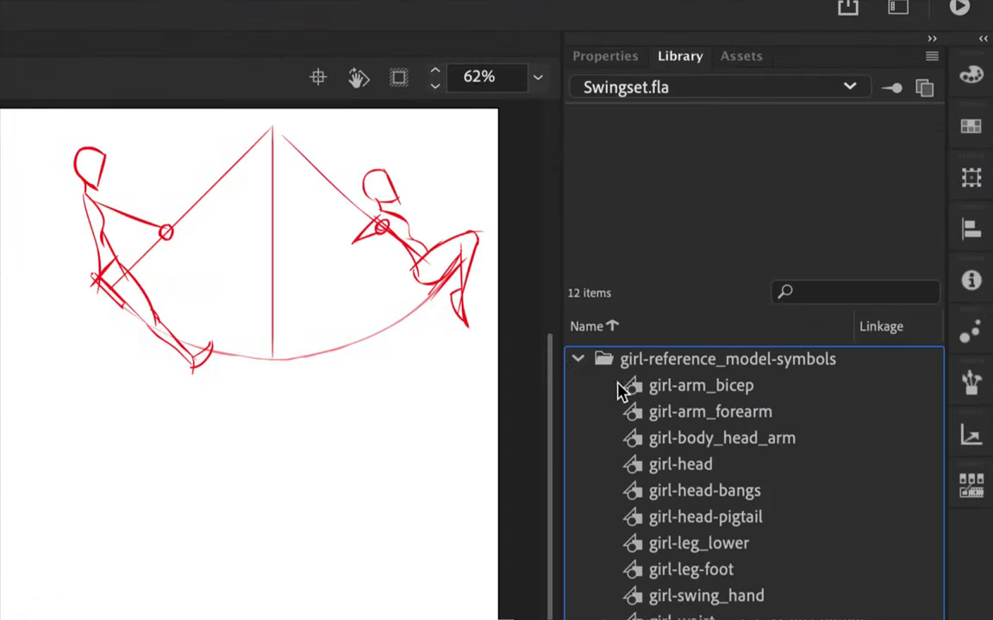
click(667, 385)
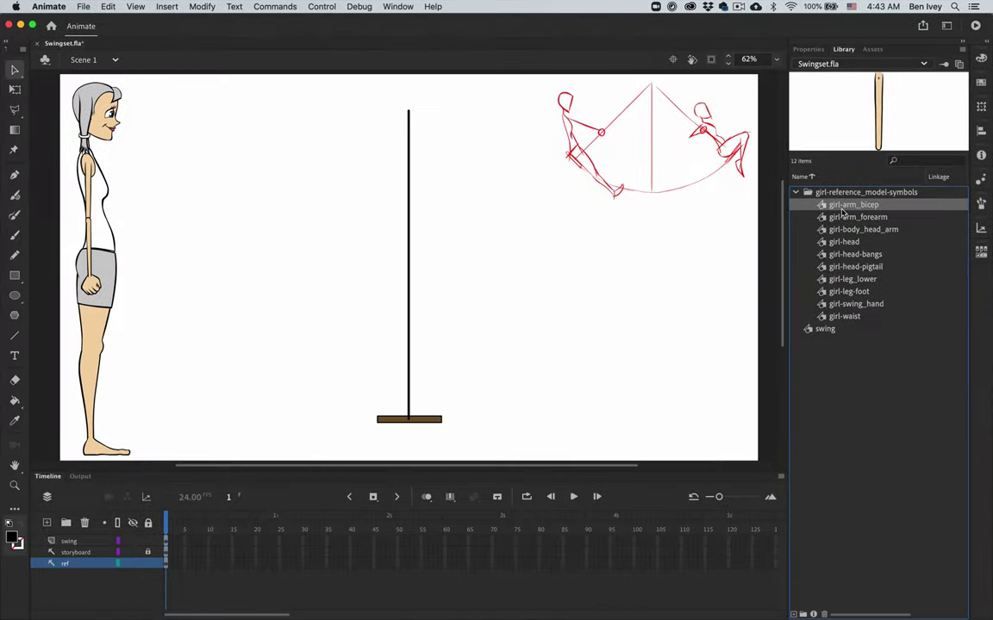
key(Down)
key(Down)
key(Down)
key(Down)
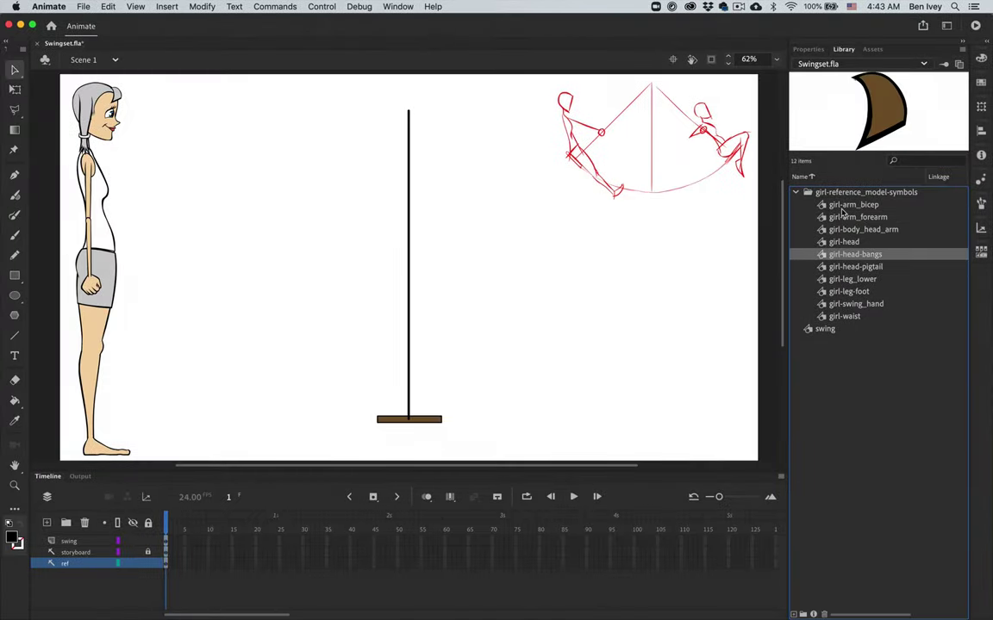
key(Down)
key(Down)
key(Down)
key(Down)
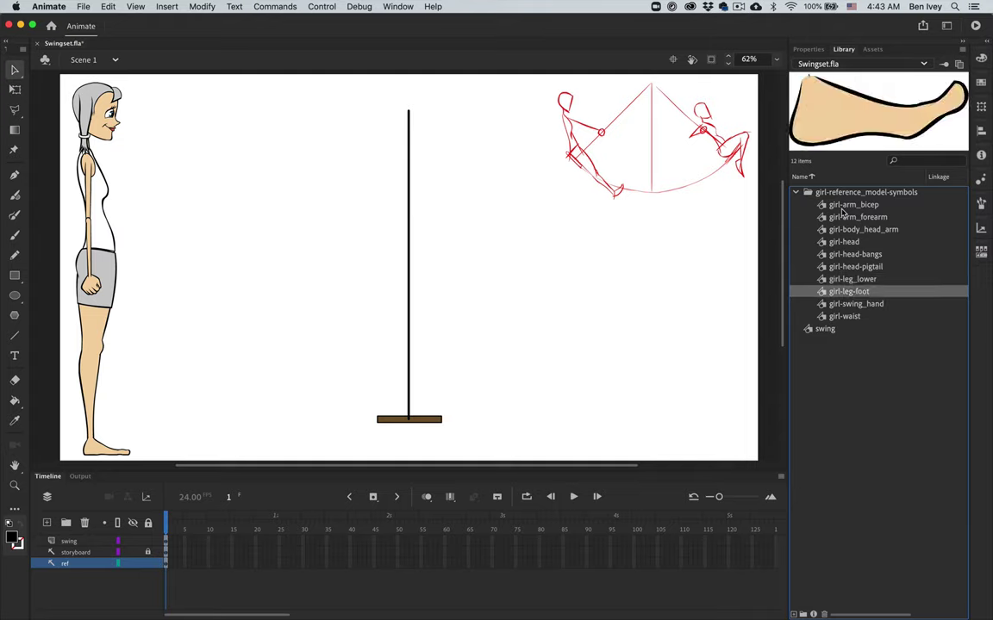
key(Down)
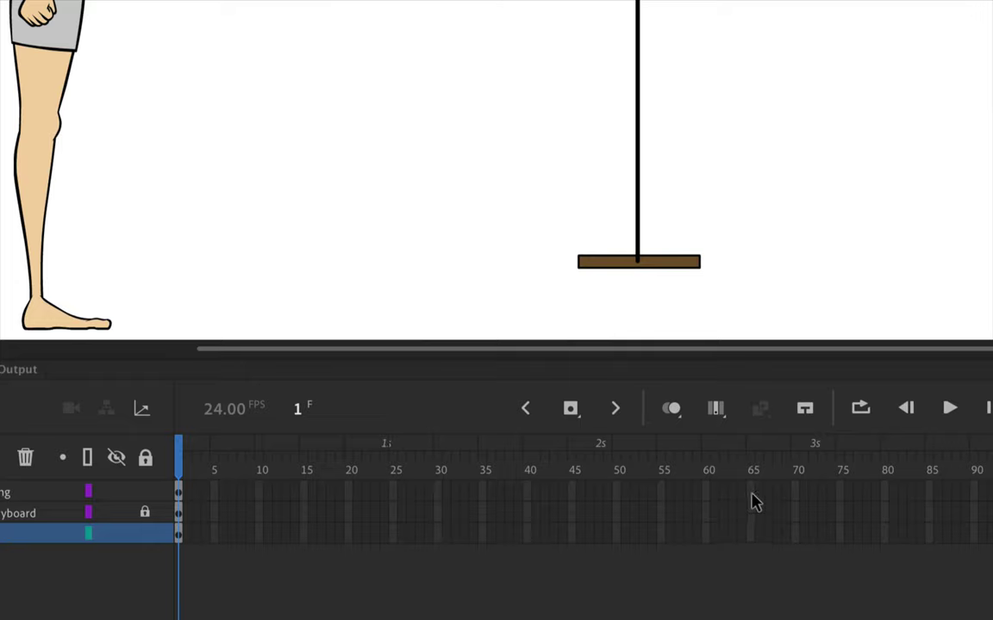
Step: Insert keyframes at frame 65 on the swing, storyboard and ref layers, and lock the ref layer
drag(753, 498, 748, 543)
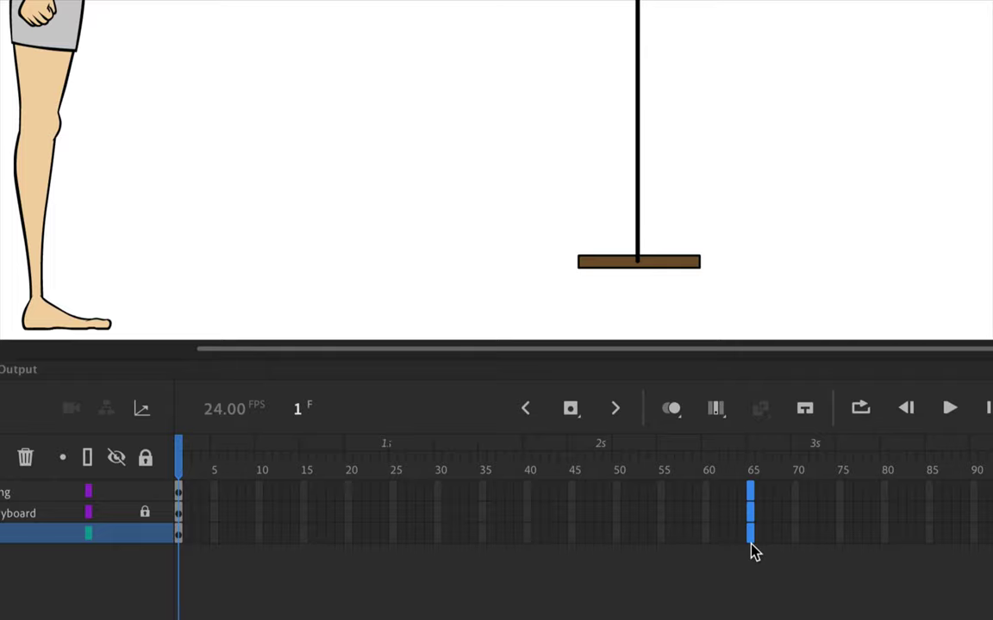
key(F5)
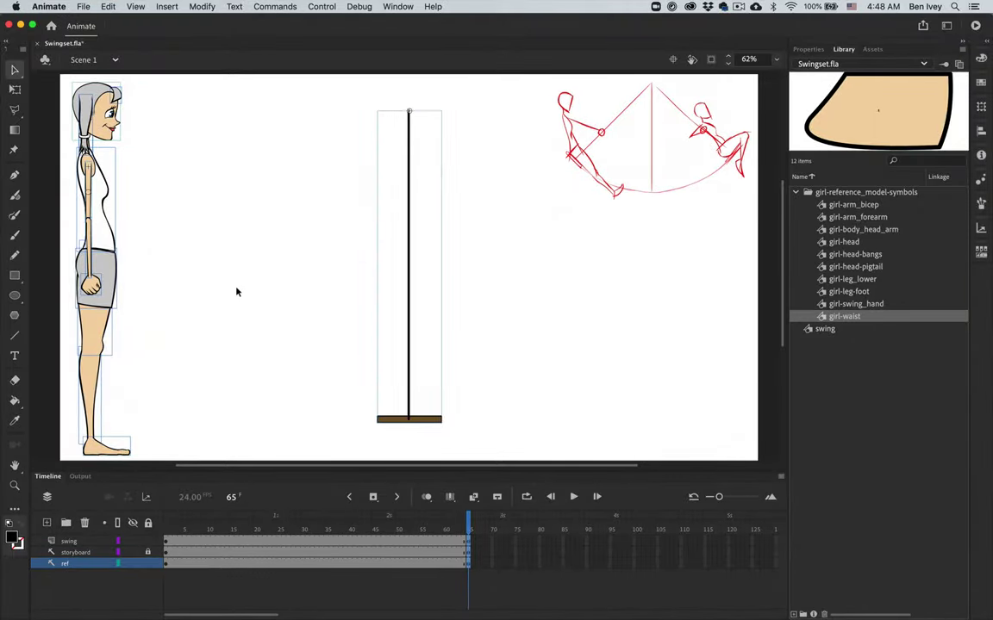
click(211, 591)
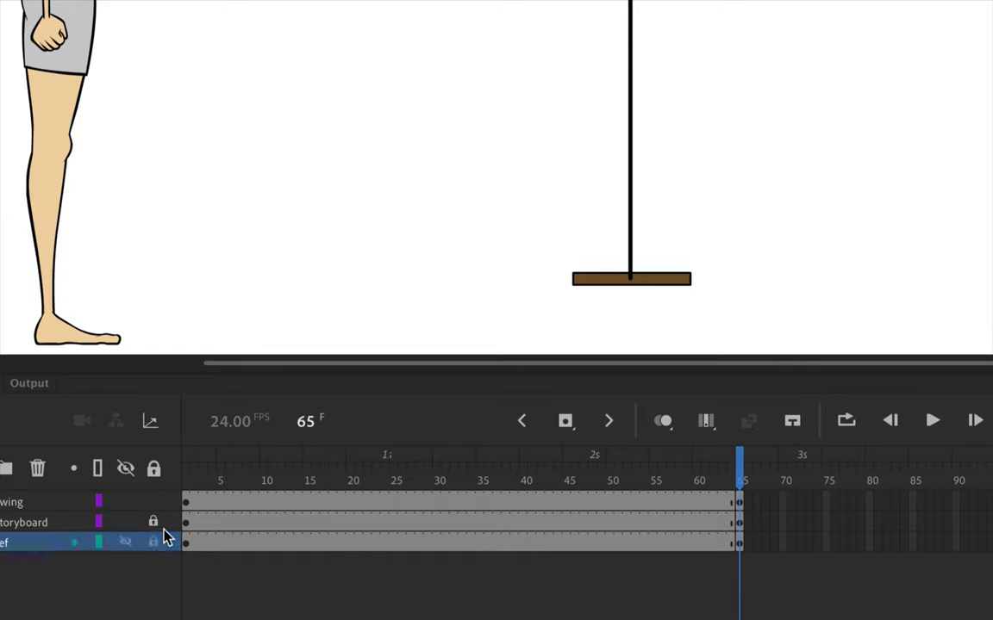
click(153, 541)
Step: Insert keyframes on the swing layer at frames 33, 17 and 49
click(229, 504)
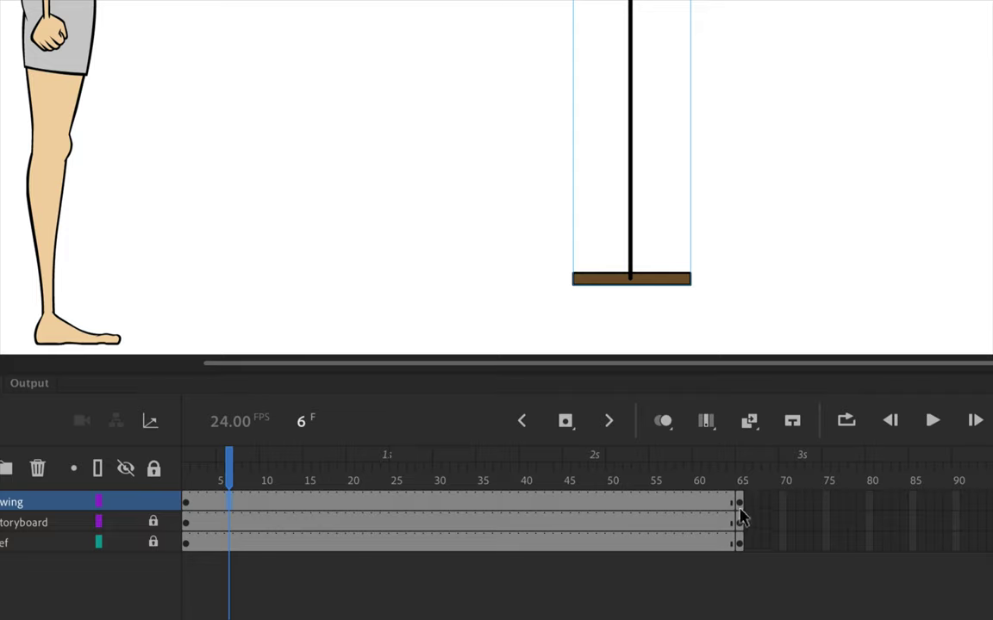
click(469, 508)
click(459, 509)
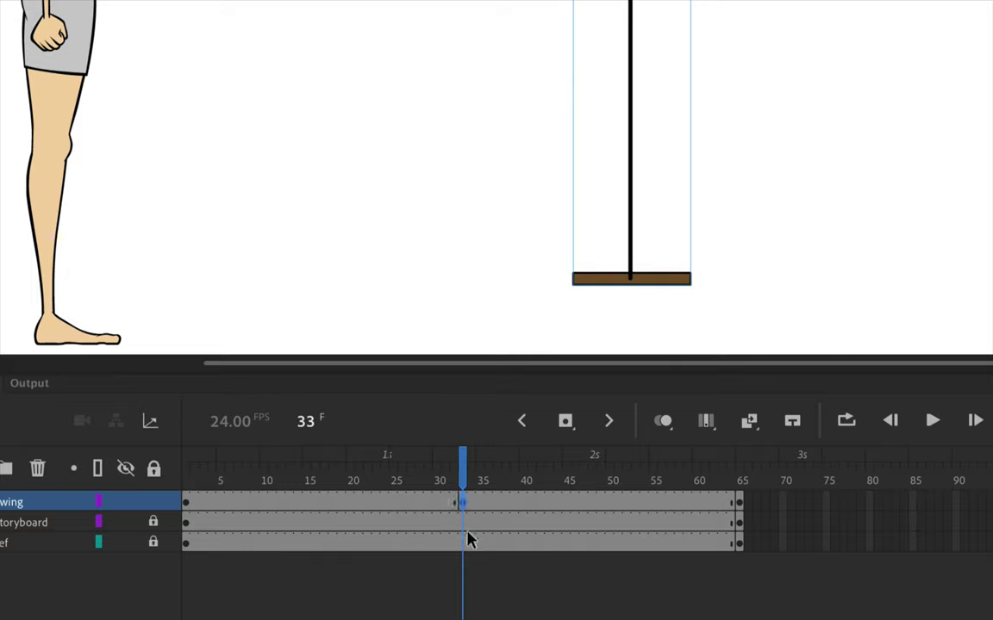
click(330, 507)
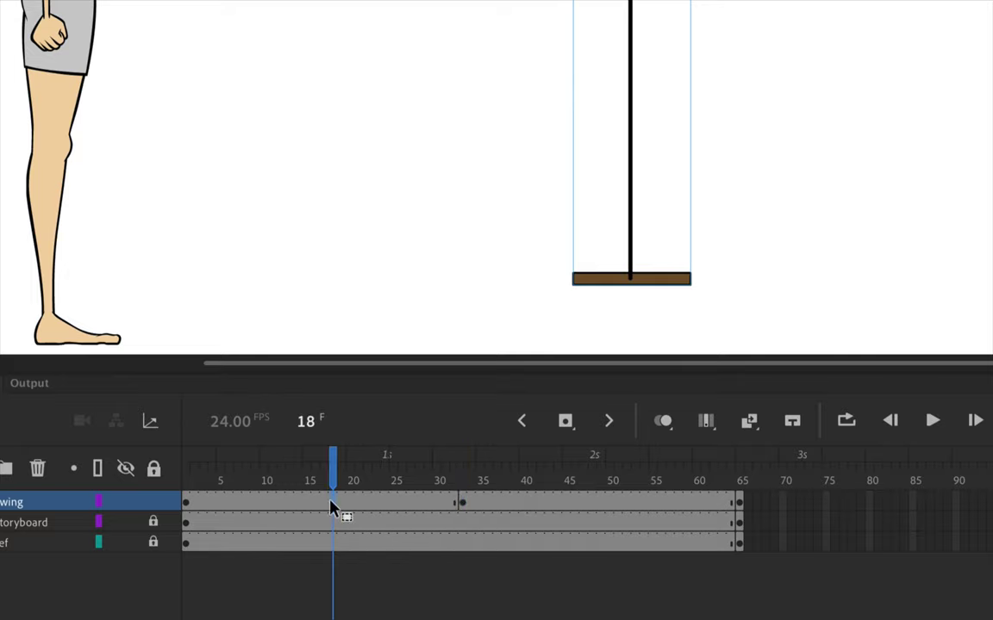
click(322, 509)
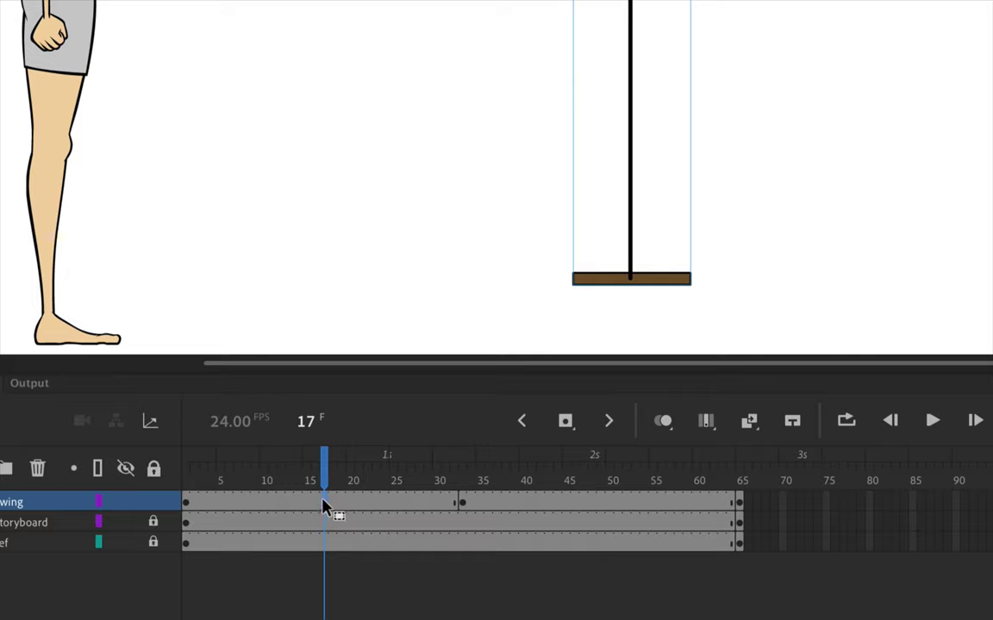
key(F6)
click(602, 507)
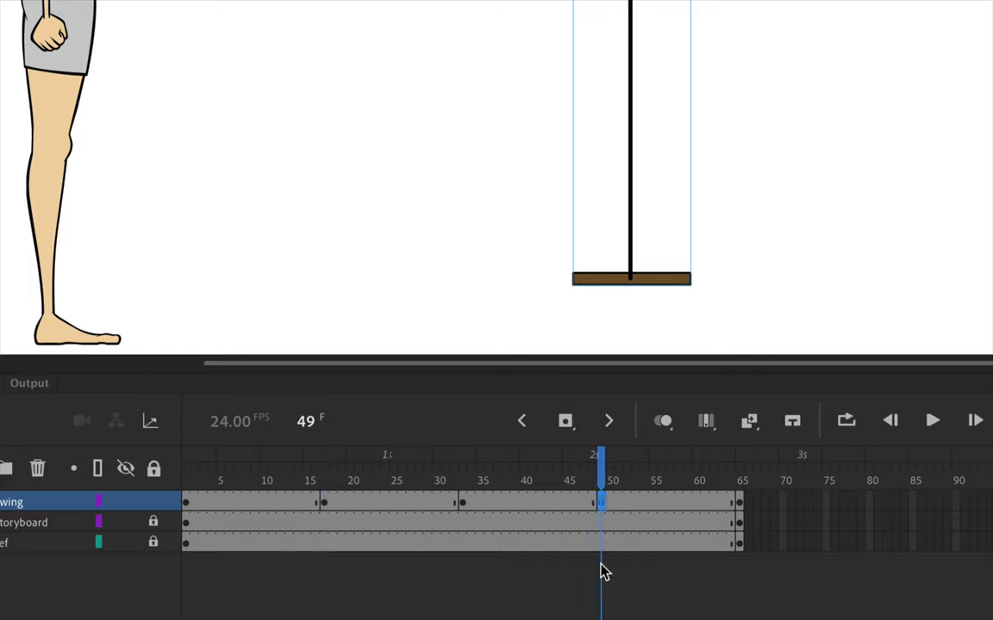
key(F6)
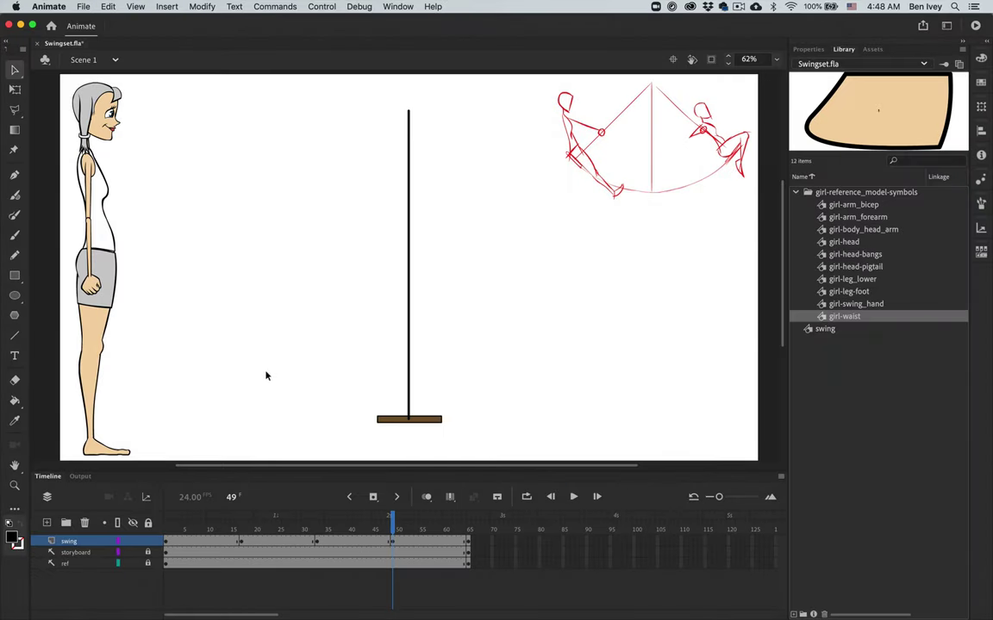
Step: Activate the Free Transform tool and set the swing's rotation at frame 17 to -65°
click(168, 542)
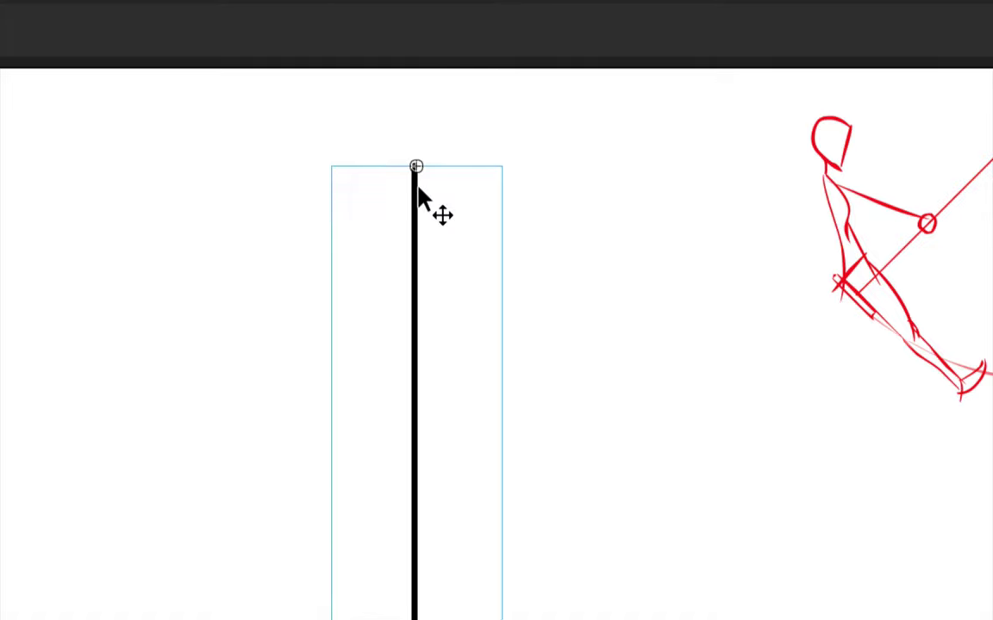
key(q)
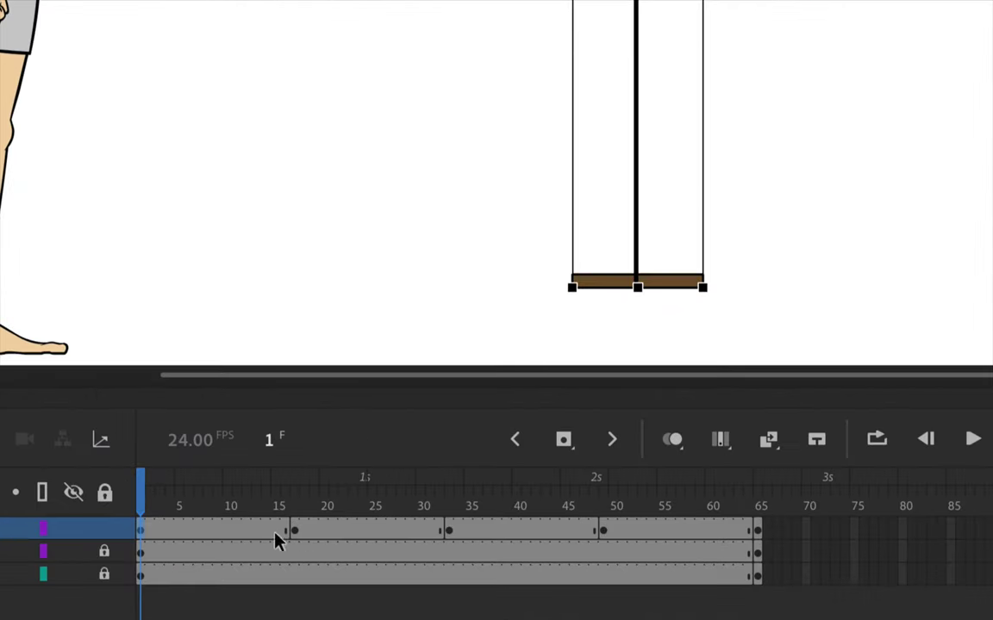
click(294, 536)
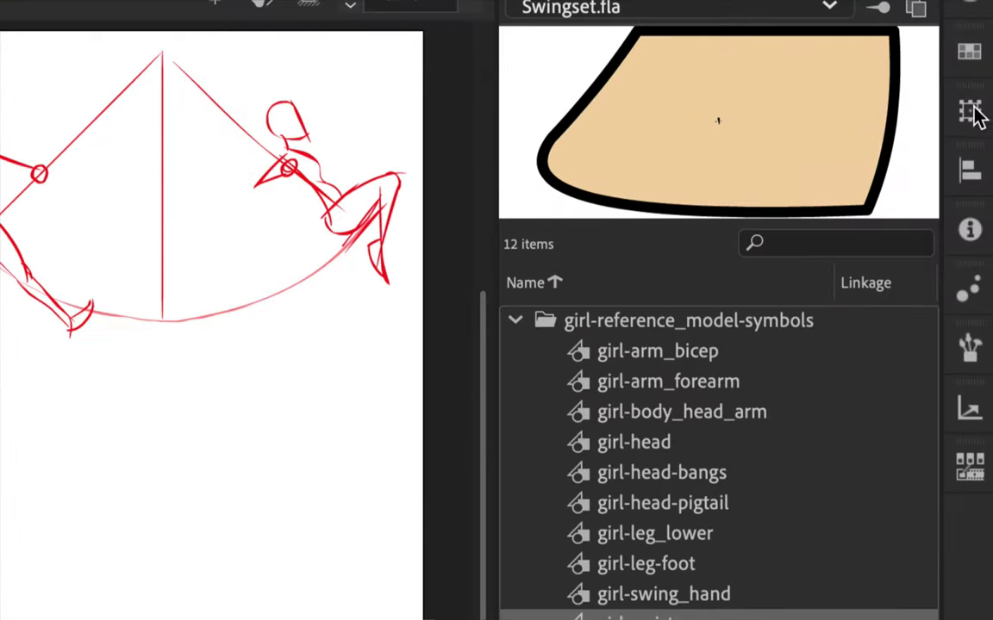
click(981, 107)
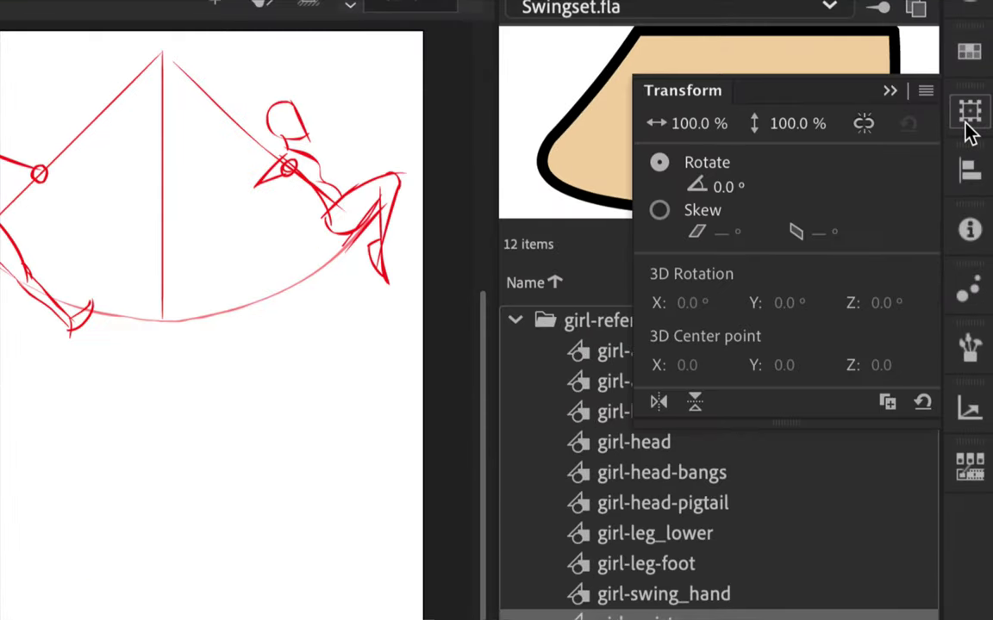
click(722, 188)
text(-65)
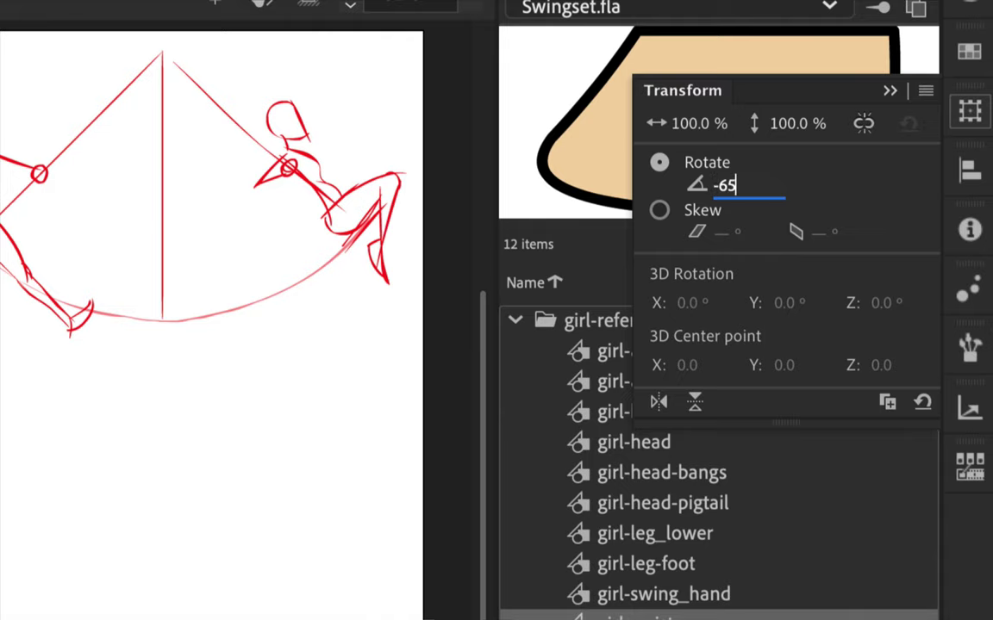
key(Return)
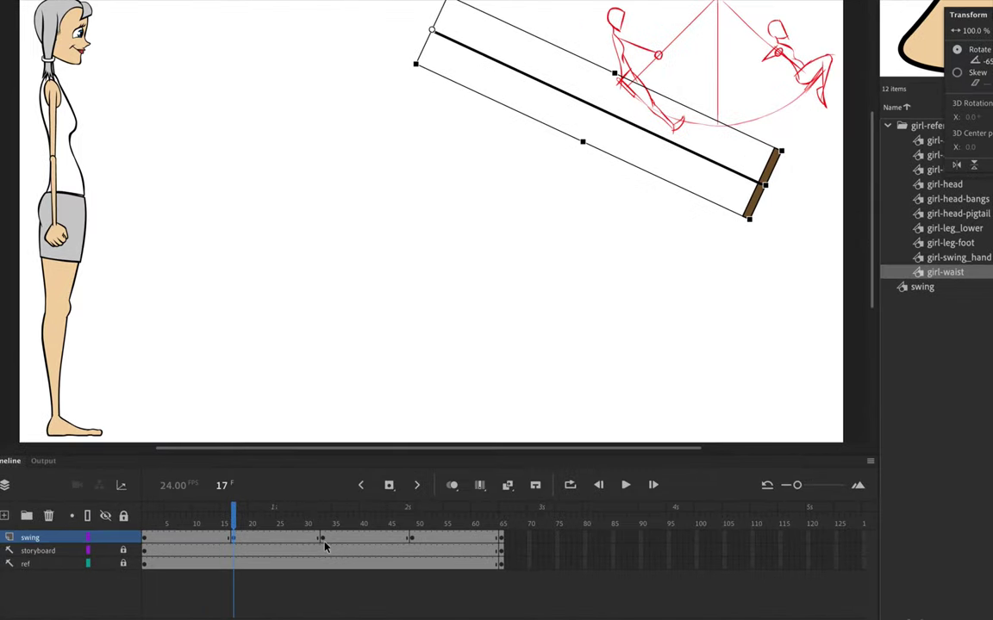
Step: Set the swing's rotation at the frame 49 keyframe to 65°
click(325, 546)
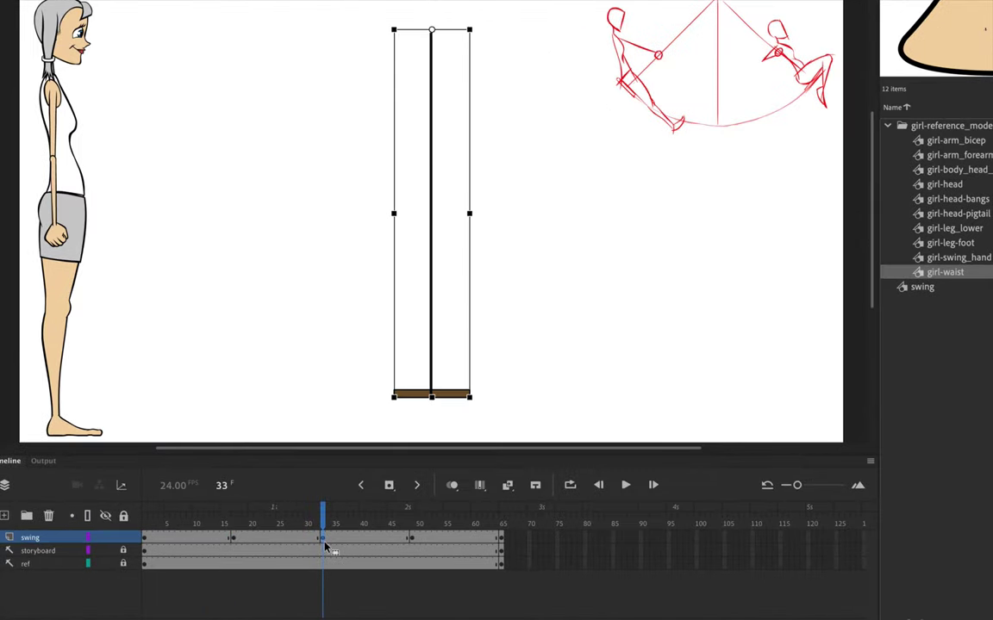
click(413, 546)
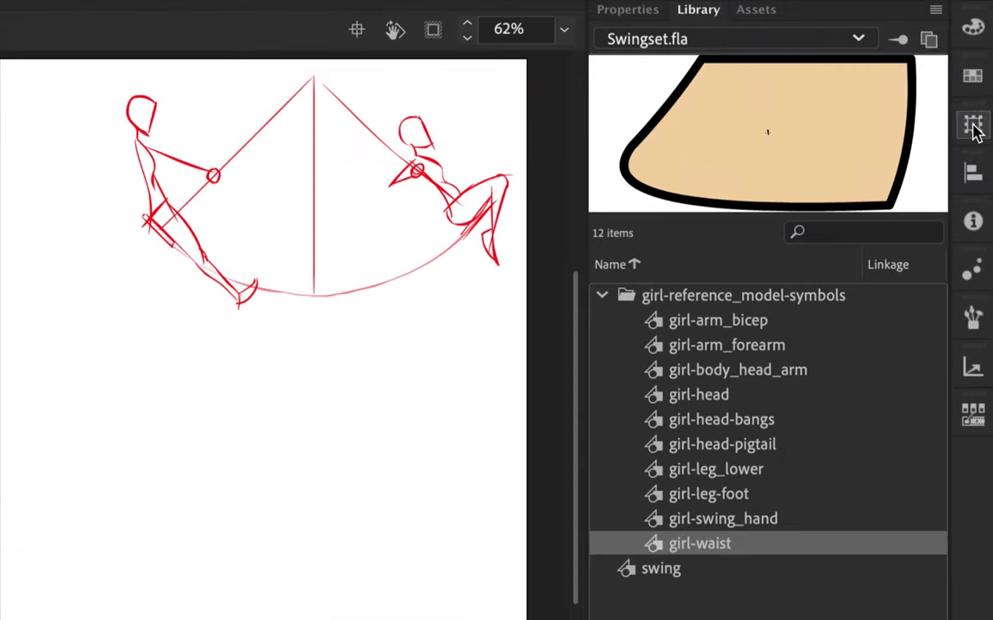
click(973, 128)
click(776, 186)
text(65)
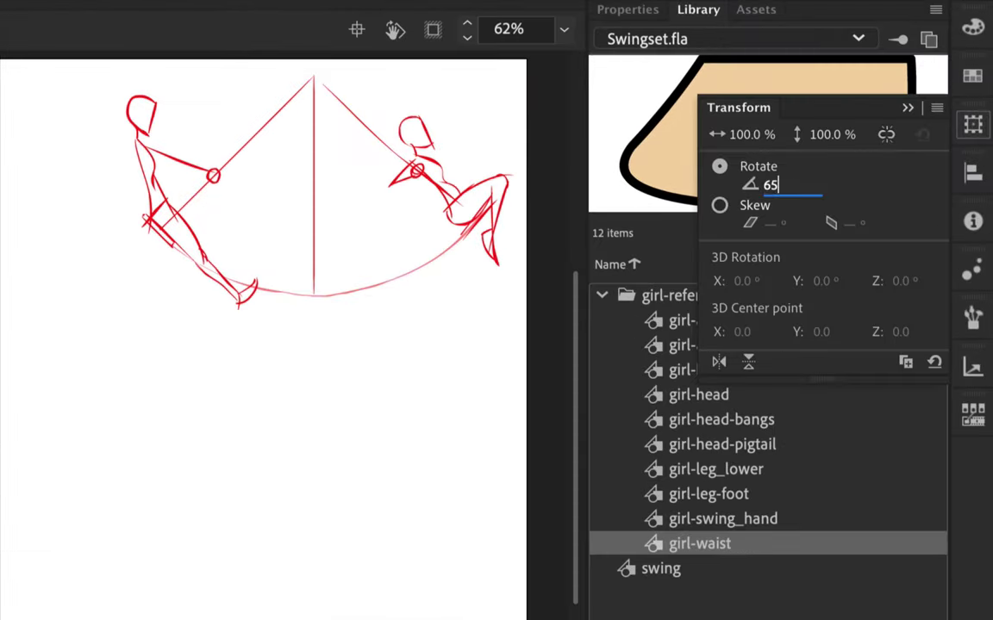
key(Return)
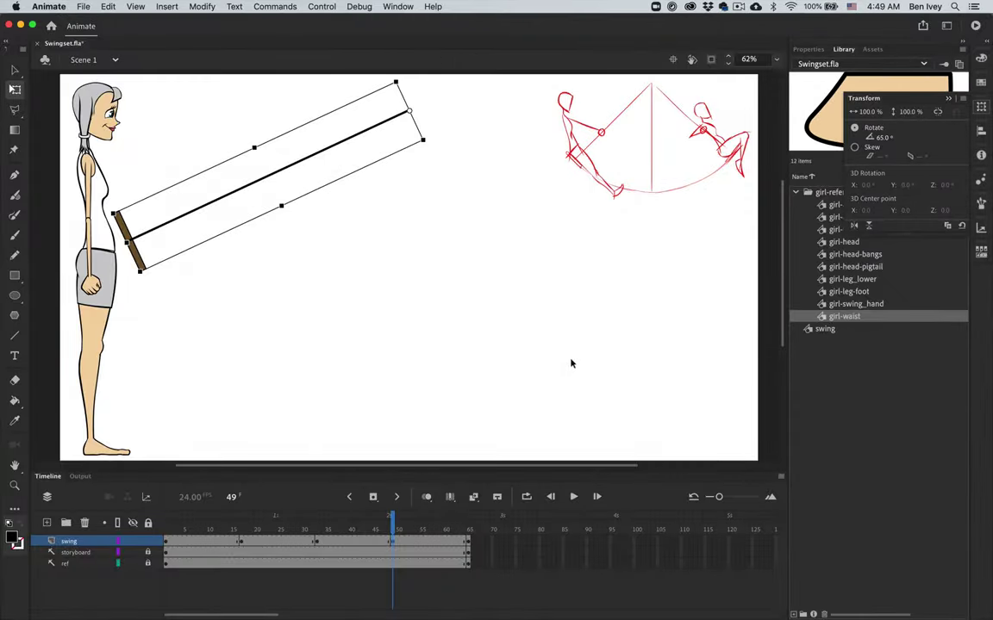
Step: Create classic tweens on the swing layer for all keyframe spans from frame 1 through frame 49
click(468, 541)
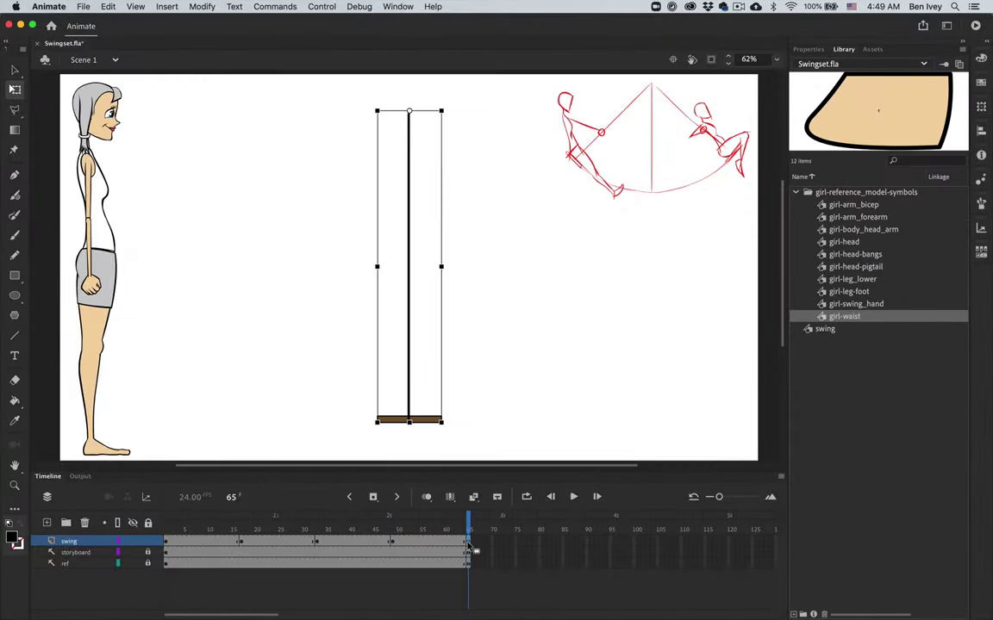
click(417, 521)
drag(398, 521, 184, 520)
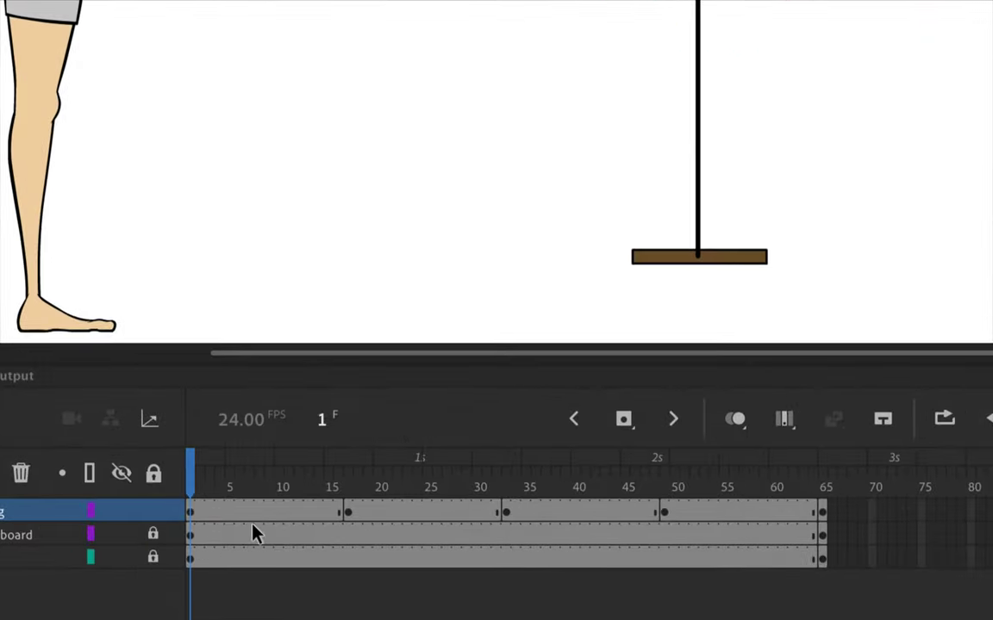
click(269, 515)
click(189, 522)
shift+click(664, 515)
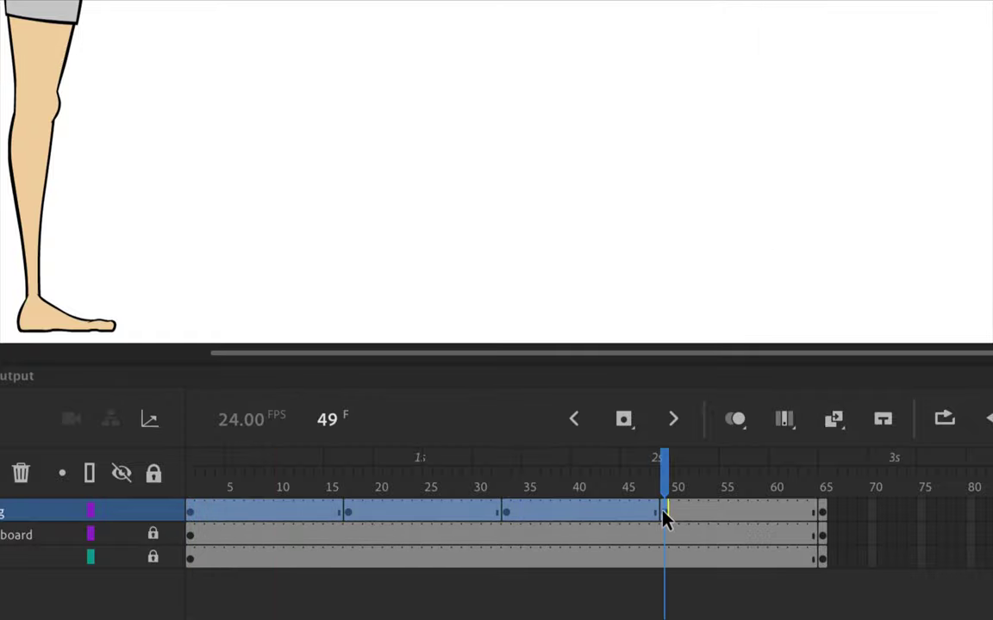
right_click(603, 519)
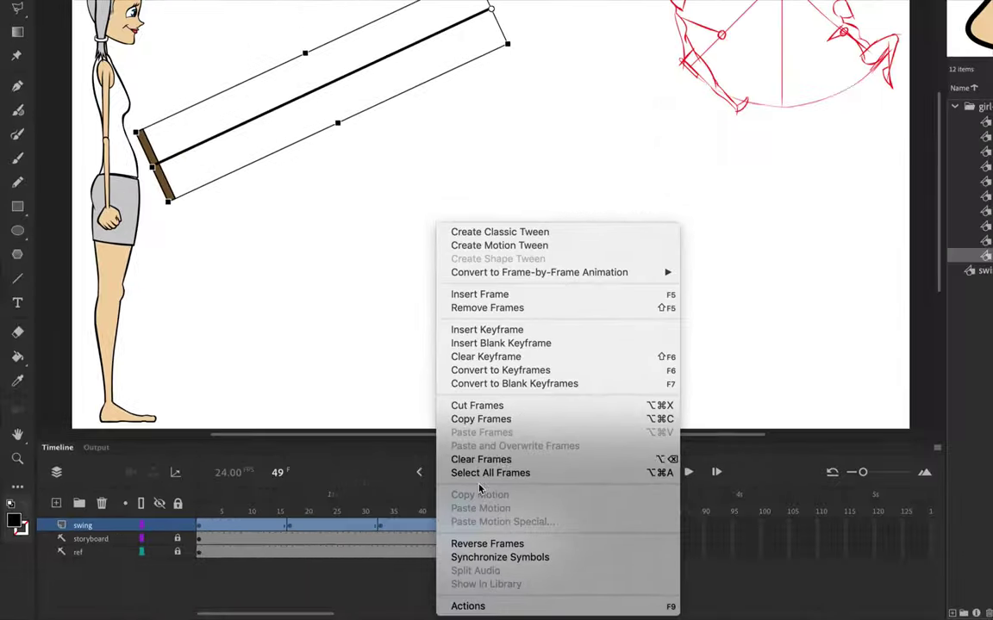
click(569, 231)
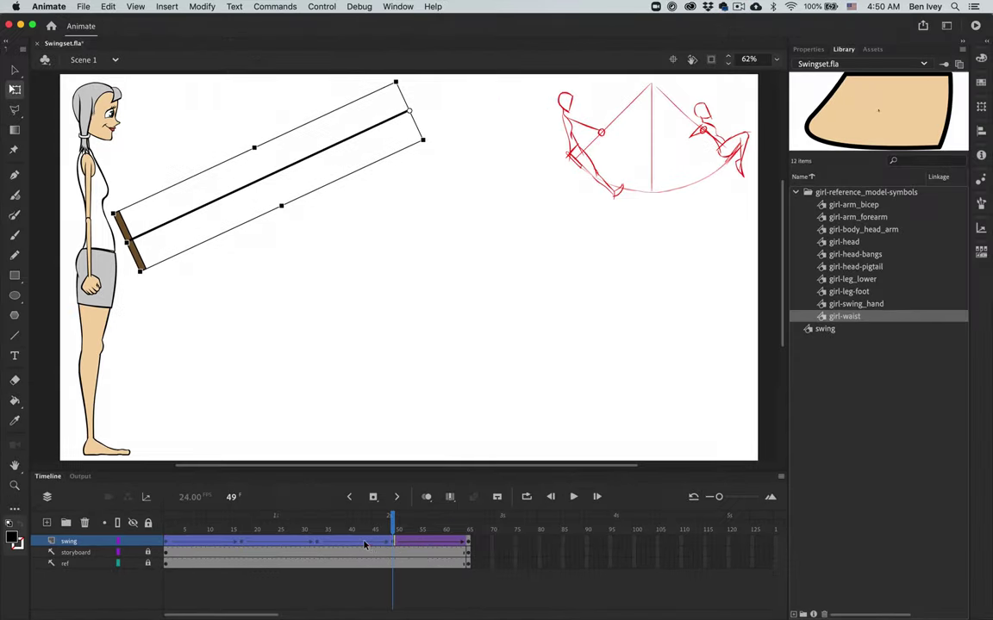
Step: Play back the tweened swing, scrub through its first frames and select frame 1 on the swing layer
key(Return)
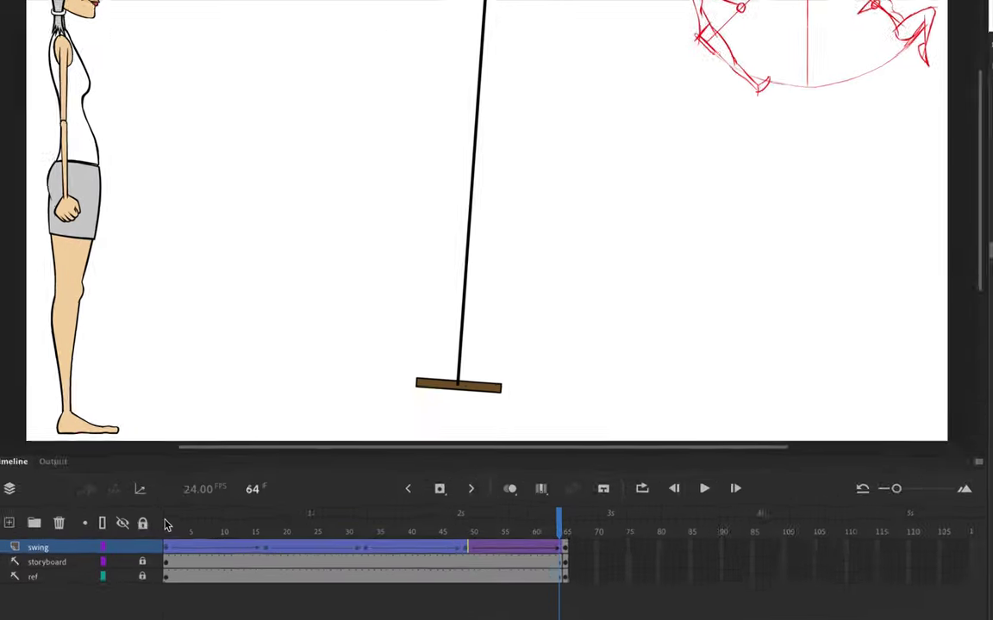
click(166, 540)
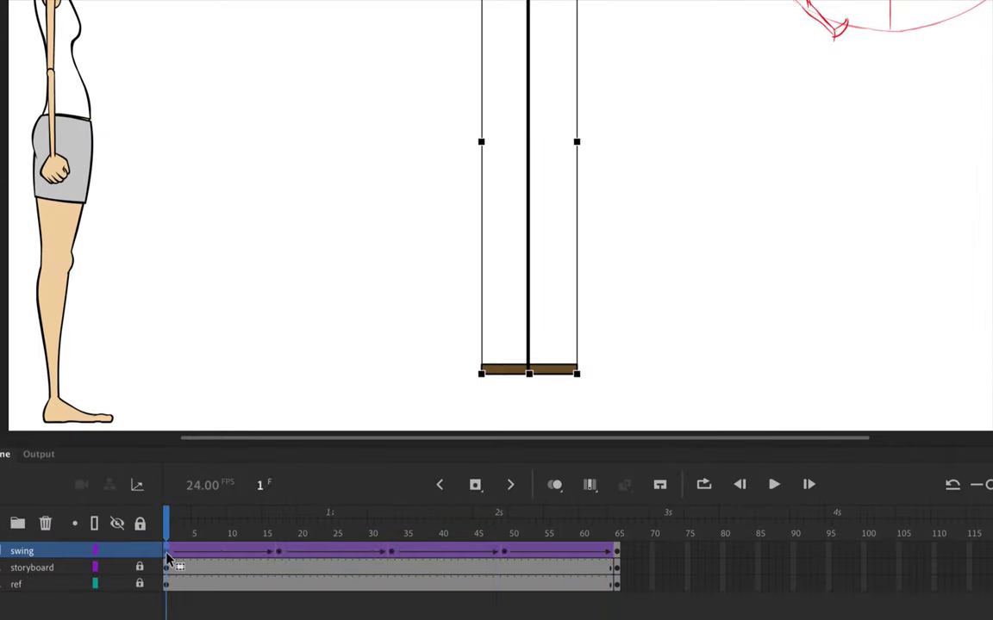
drag(168, 528, 206, 528)
click(169, 553)
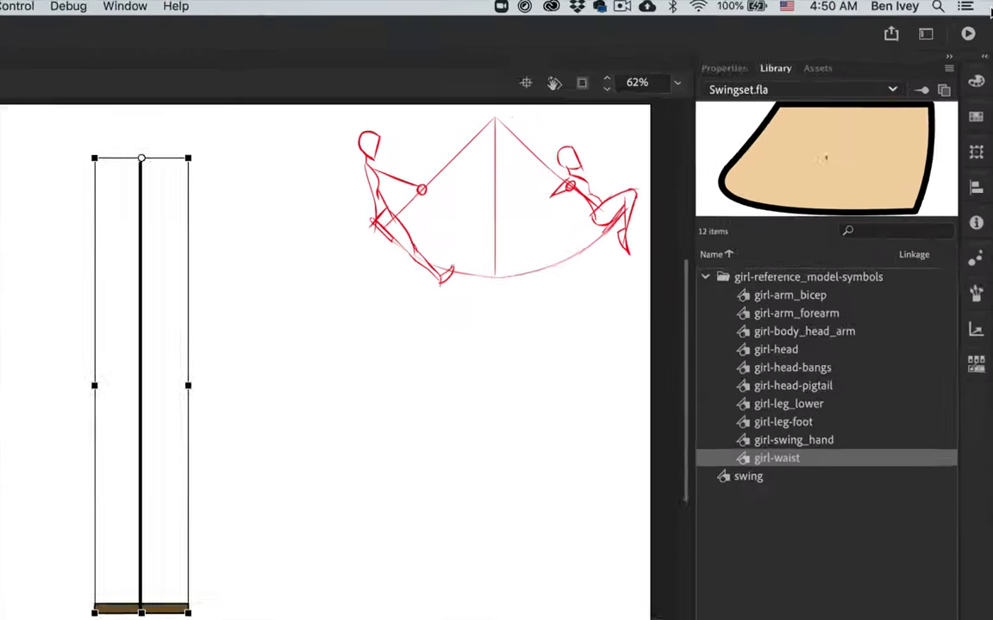
Step: Set the ease effect of the swing's tween starting at frame 1 to Quad Ease-Out
click(811, 50)
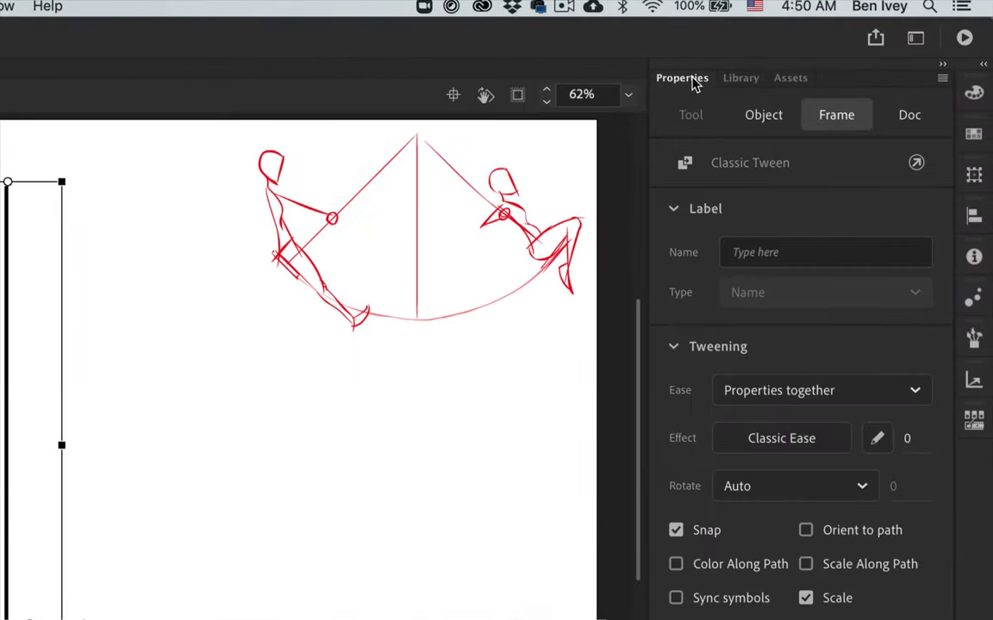
click(804, 446)
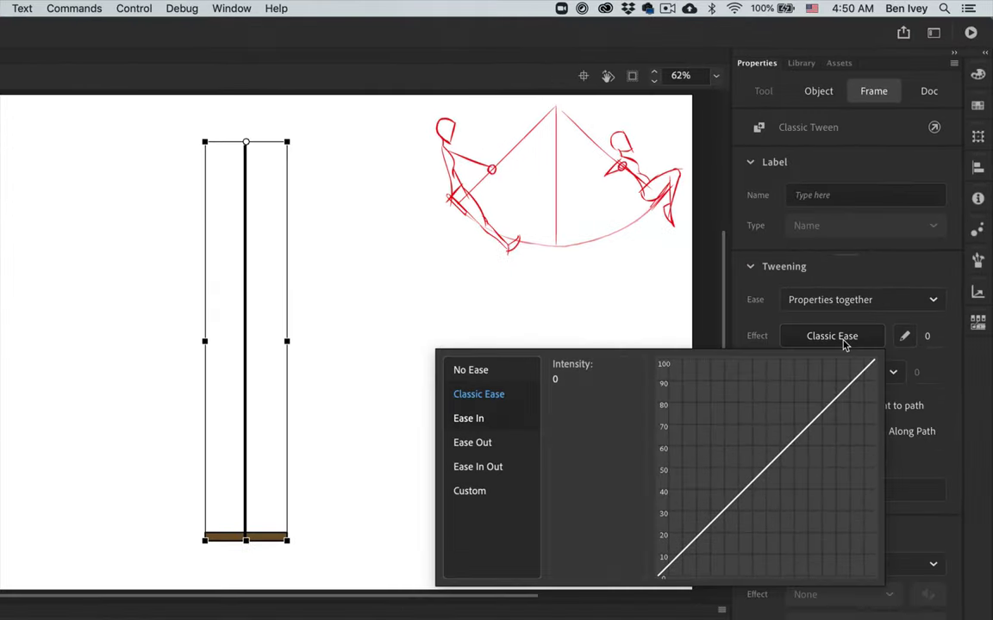
click(474, 443)
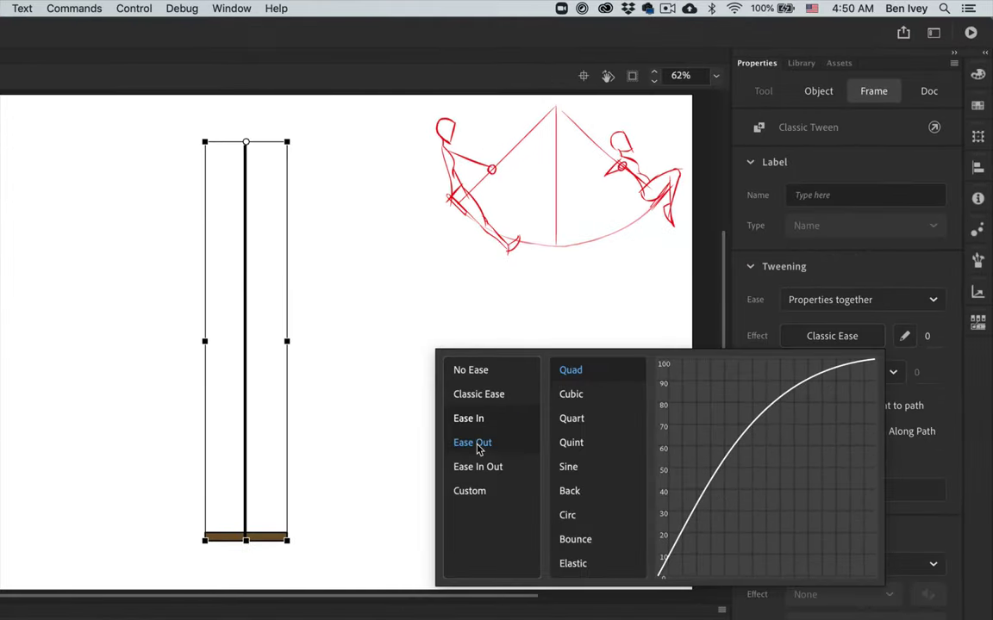
double_click(572, 370)
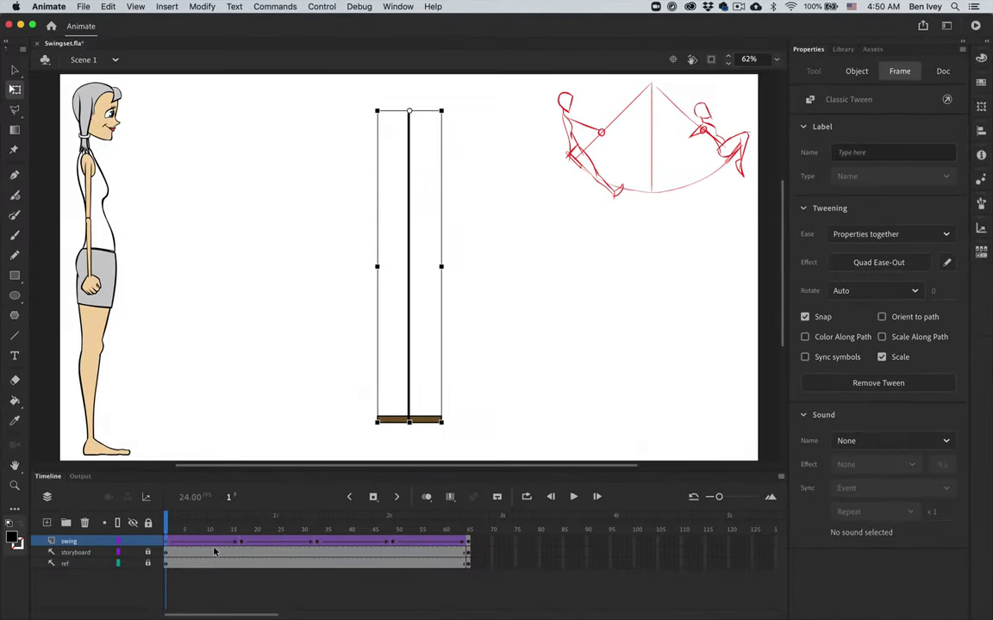
Step: Set the ease effect of the swing's tween starting at frame 17 to Quad Ease-In
click(243, 541)
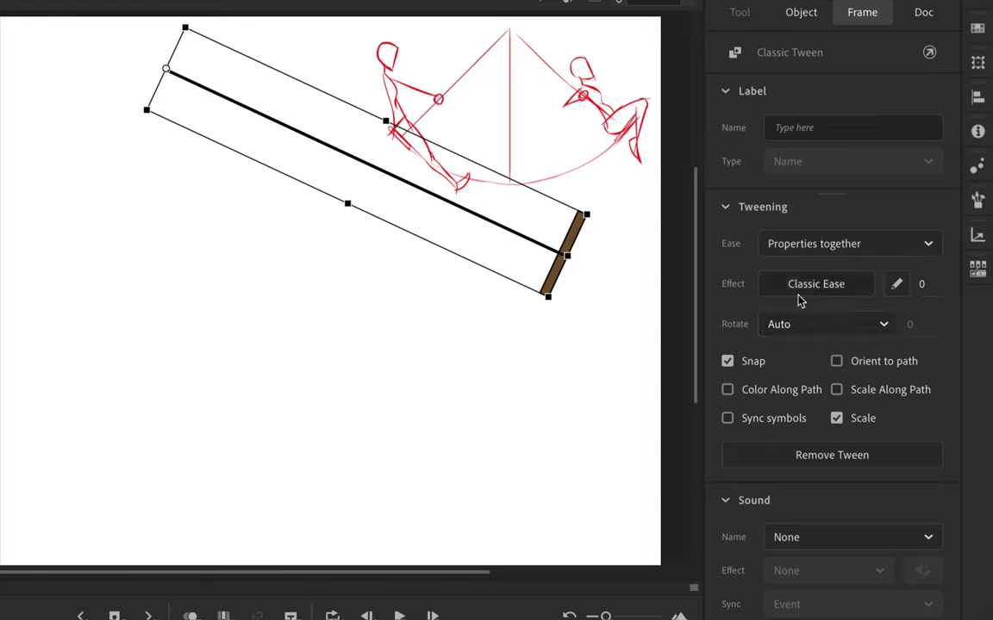
click(864, 264)
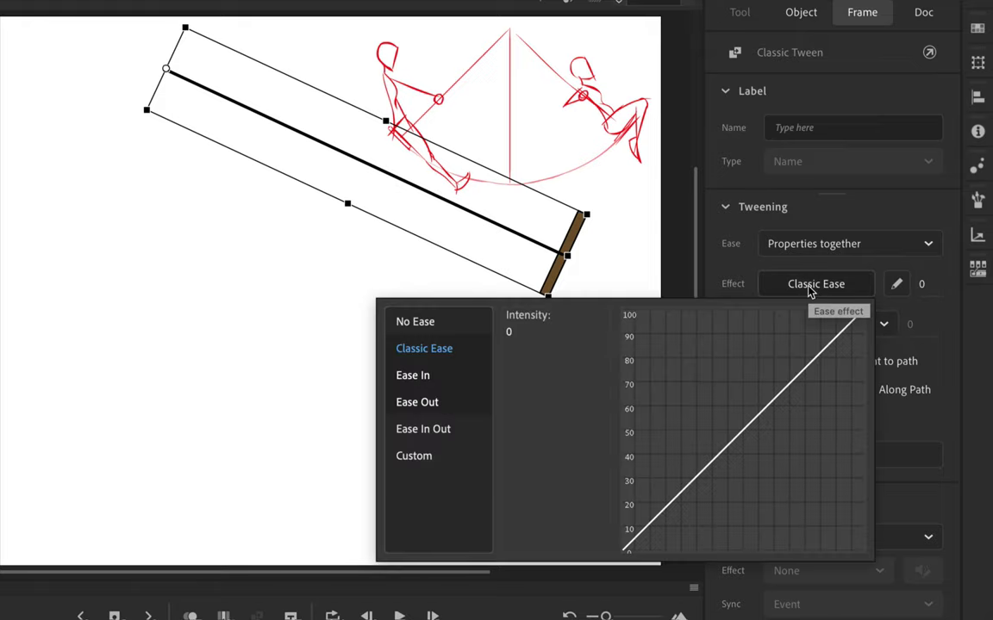
click(418, 385)
click(527, 325)
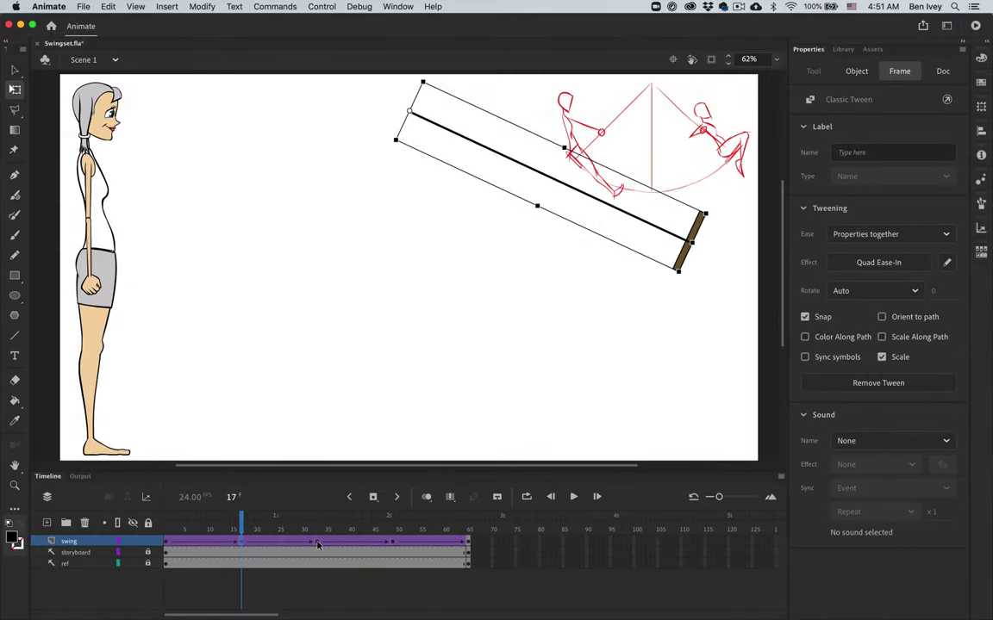
Step: Set the ease effect of the swing's tween starting at frame 33 to Quad Ease-Out
click(317, 543)
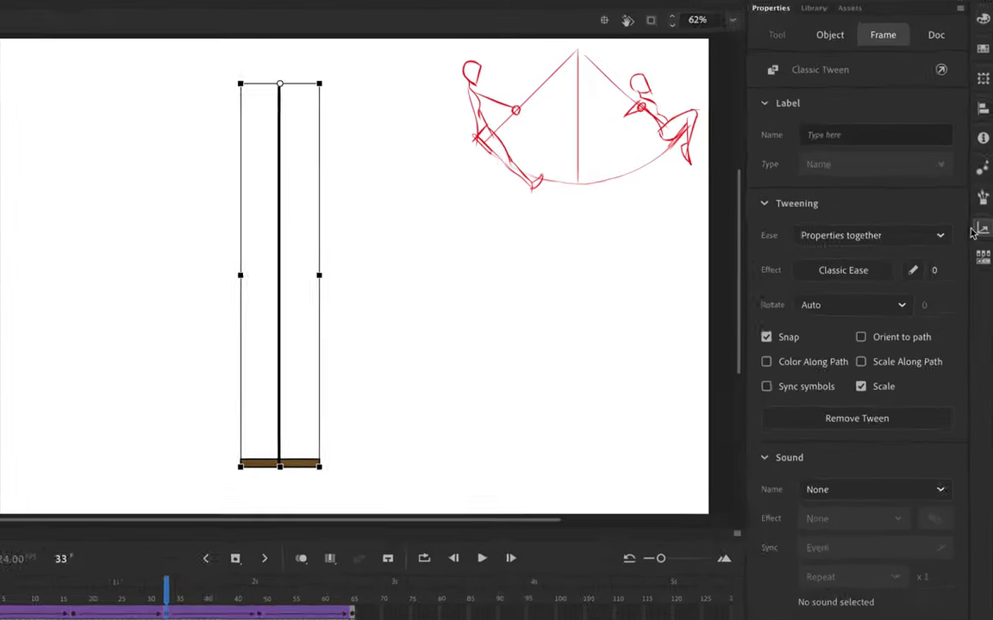
click(833, 276)
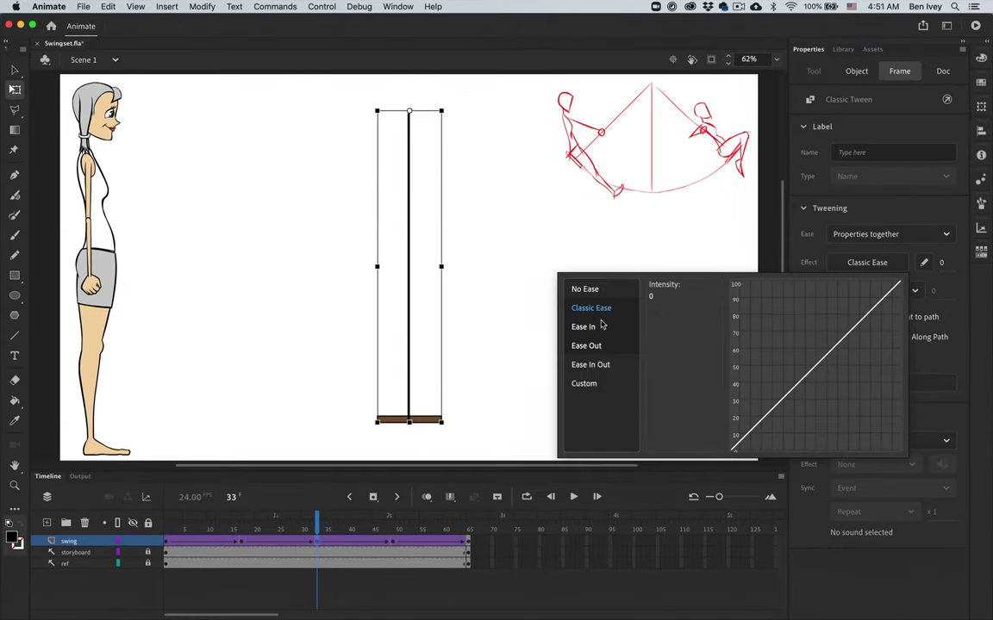
click(595, 345)
click(677, 291)
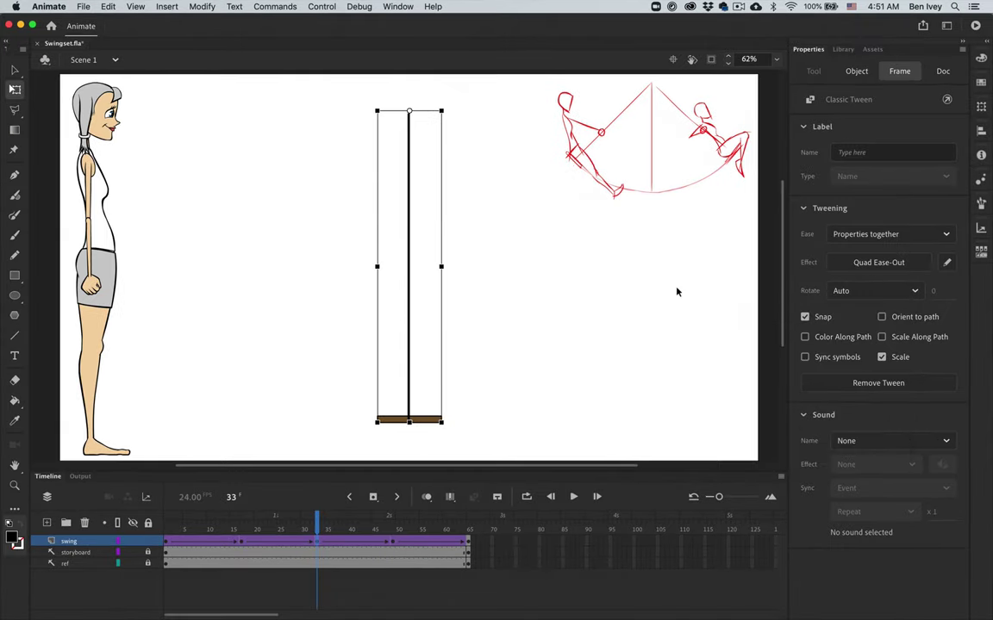
Step: Set the ease effect of the swing's tween starting at frame 49 to Quad Ease-In
click(395, 542)
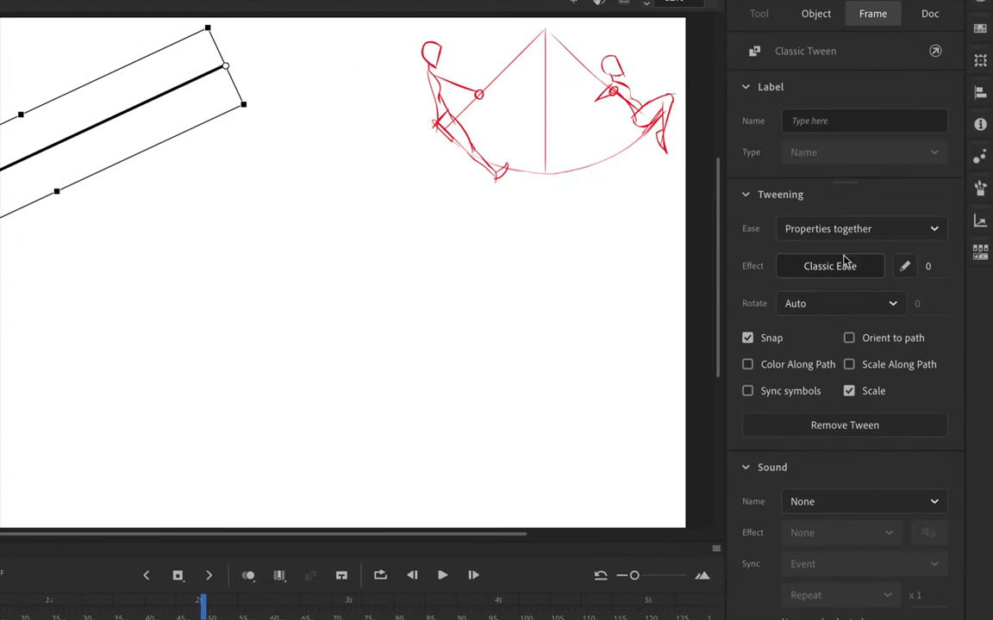
click(877, 261)
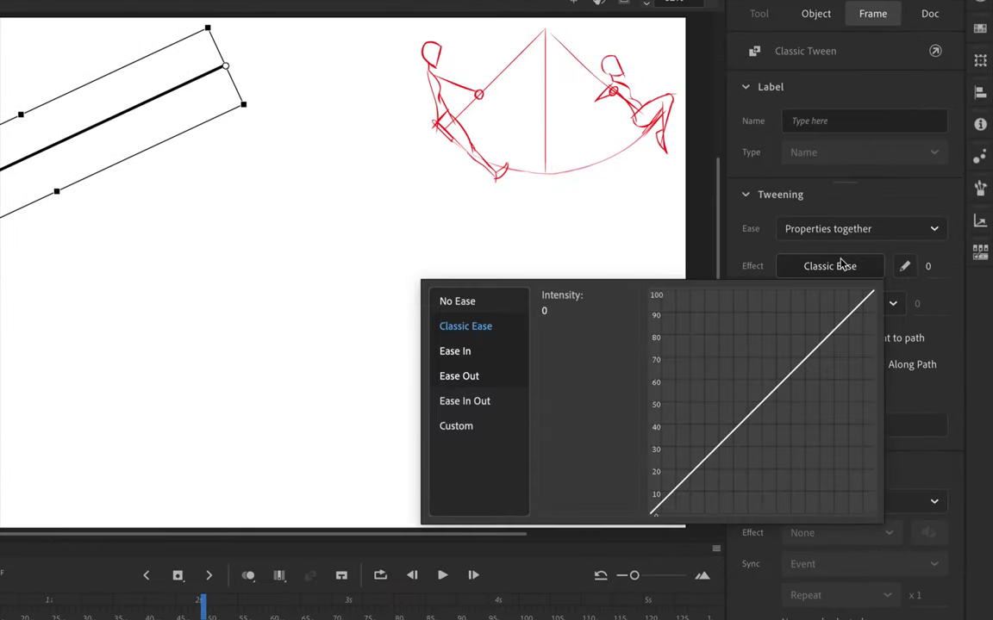
click(448, 351)
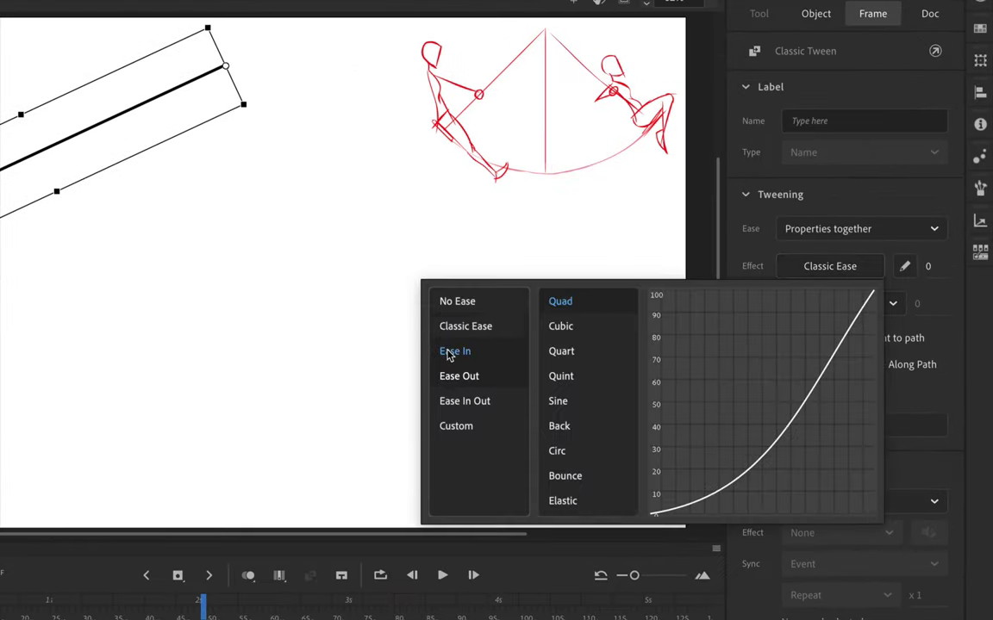
double_click(561, 303)
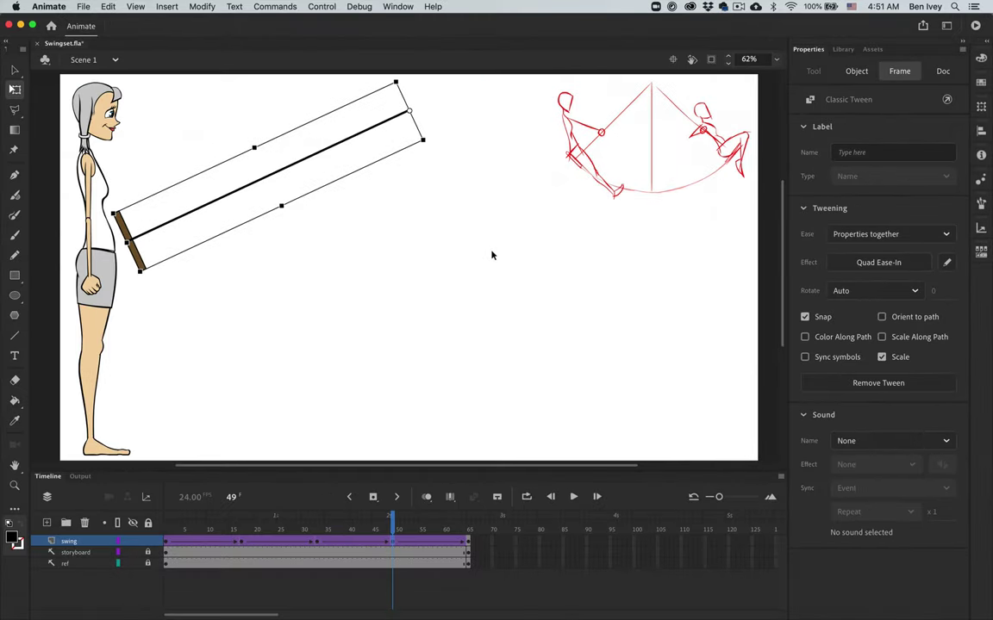
Step: Play back the eased swing animation and stop the playback at frame 33
key(Return)
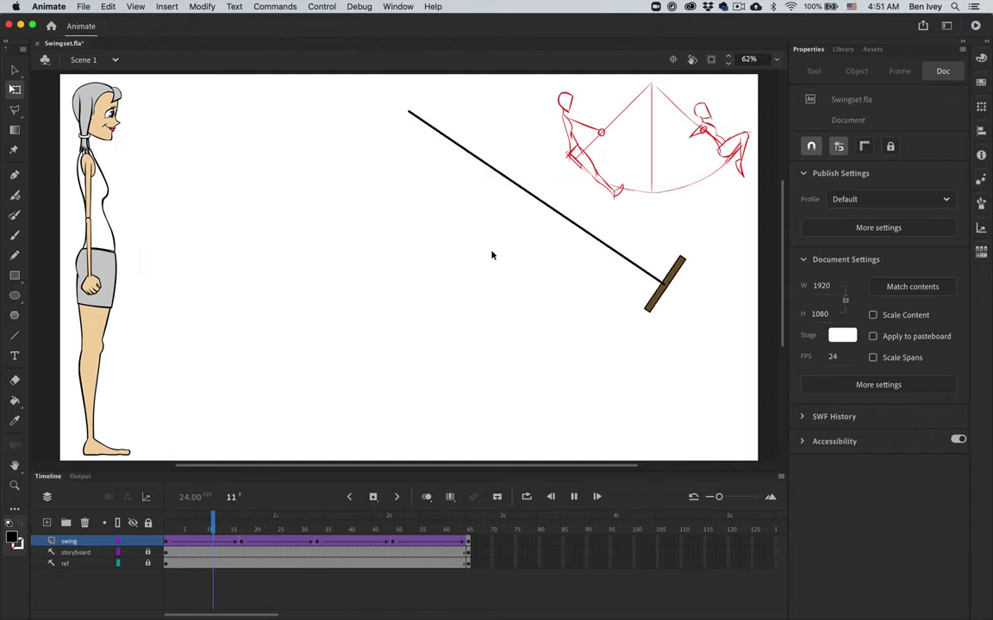
key(Return)
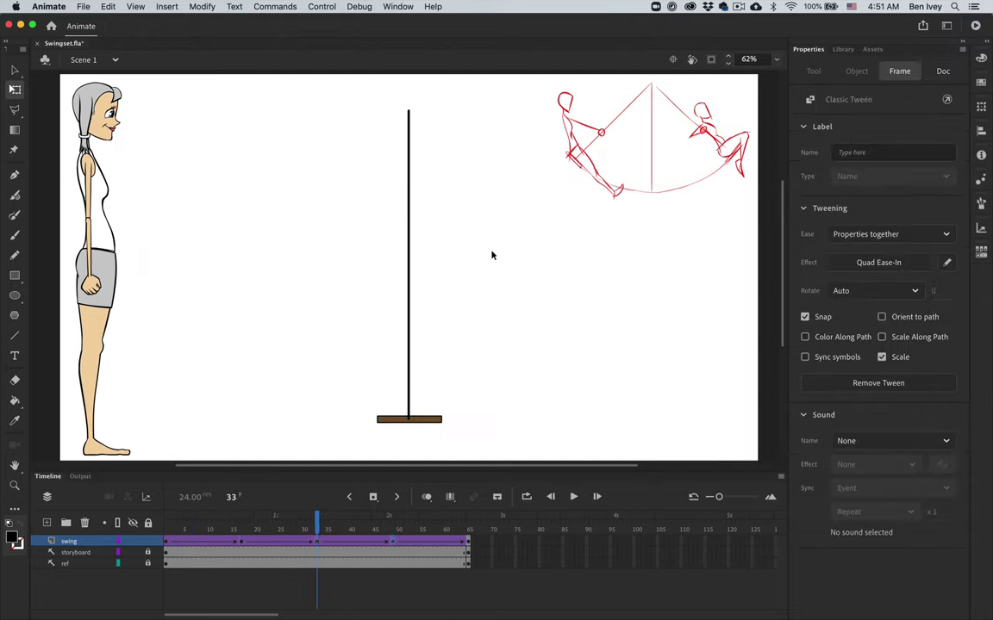
click(491, 255)
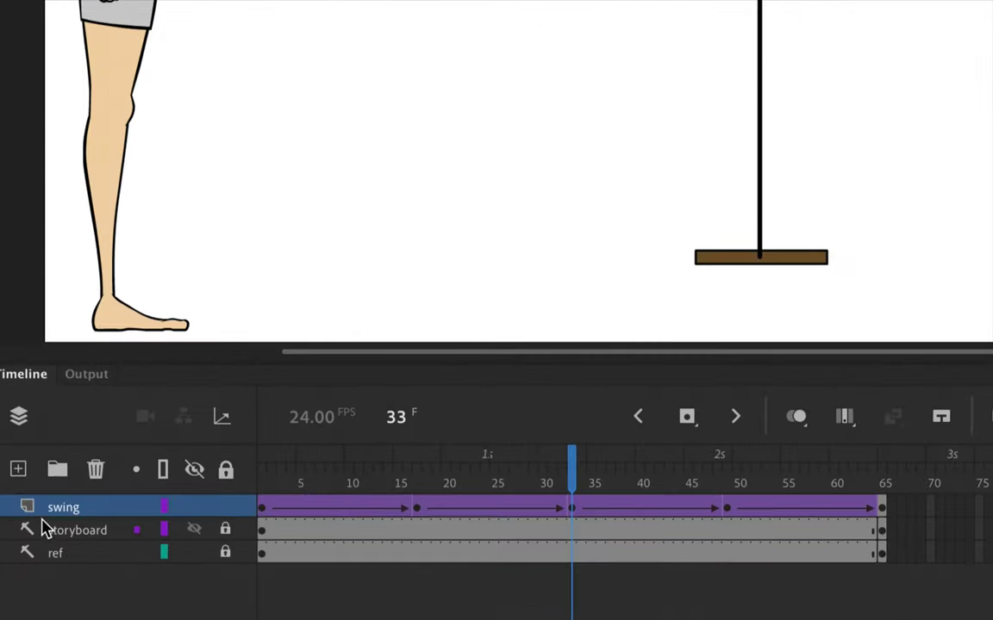
Step: Lock the swing layer, unlock the ref layer and select frame 1 on the ref layer
click(194, 529)
click(225, 506)
click(225, 552)
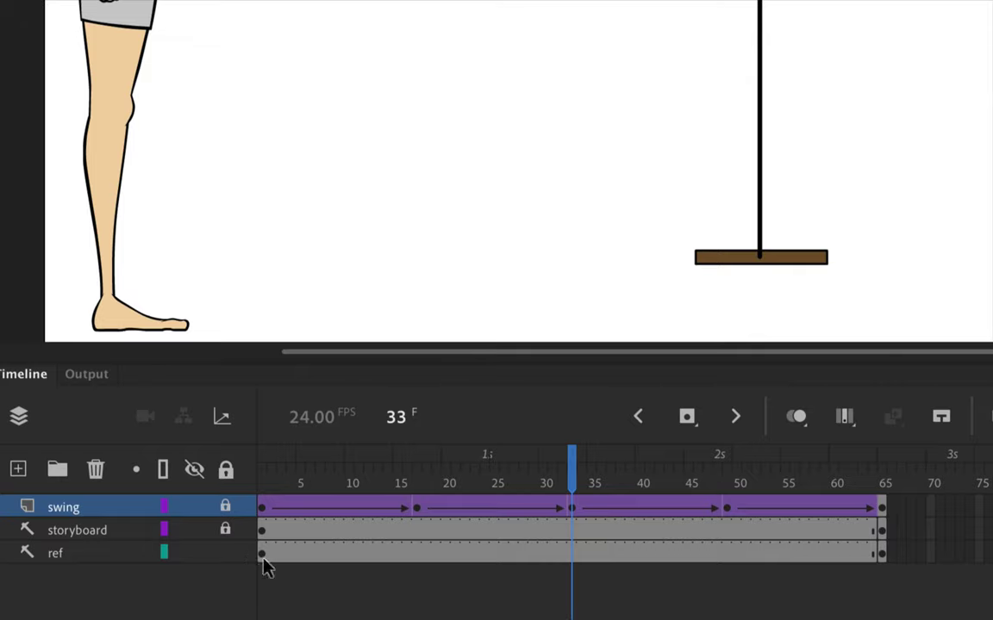
click(262, 554)
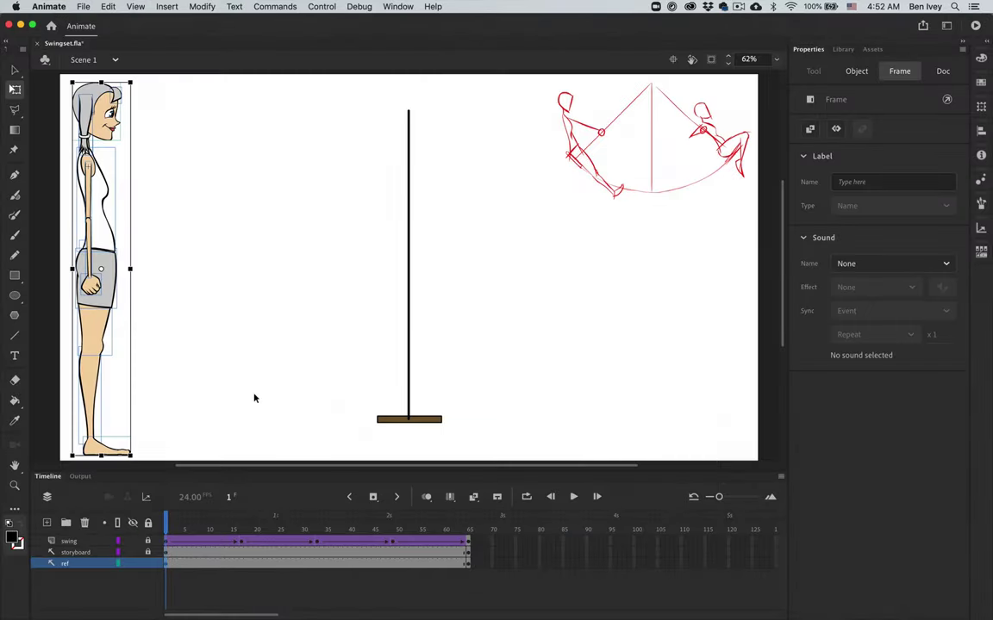
Step: Switch to VitalSource Bookshelf to consult the character animation tiedown instructions in Chapter 5 Arcs, and return to Animate
key(ctrl+Up)
click(250, 400)
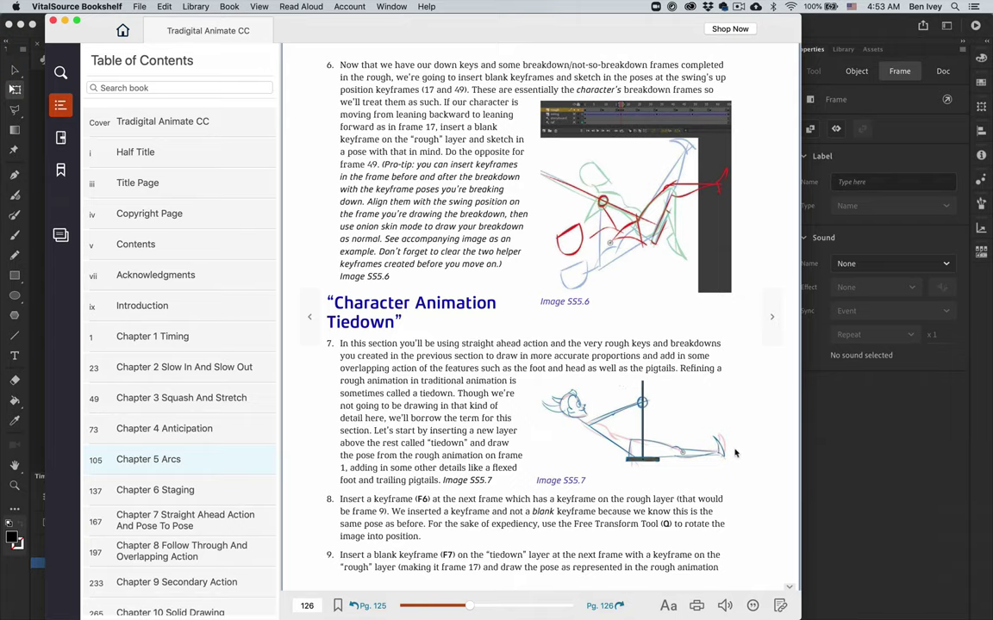
click(815, 450)
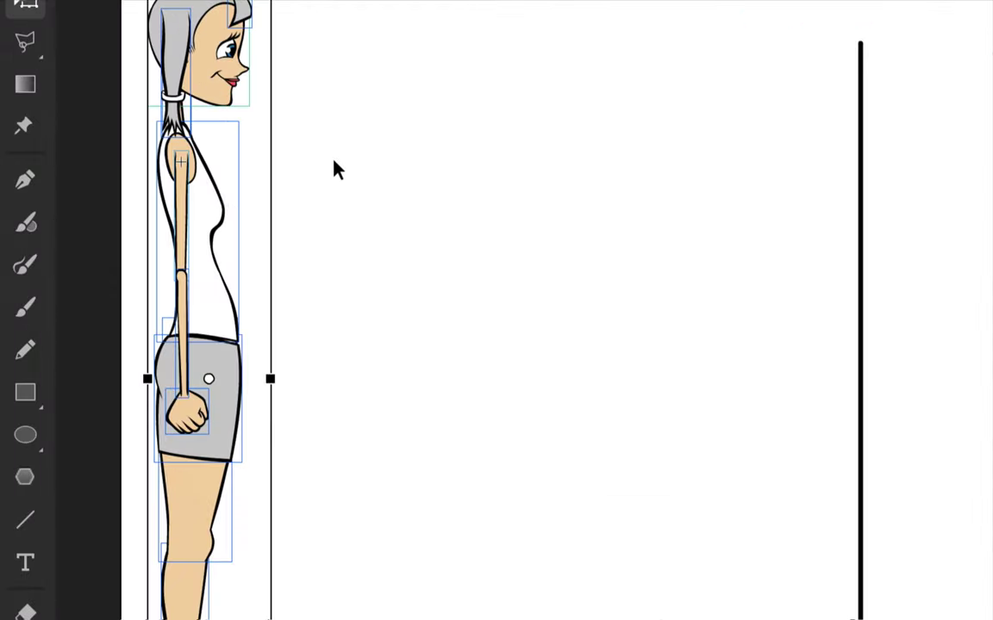
Step: Try moving the girl's pigtail, torso, shorts and thigh as separate pieces, undoing each move
click(336, 168)
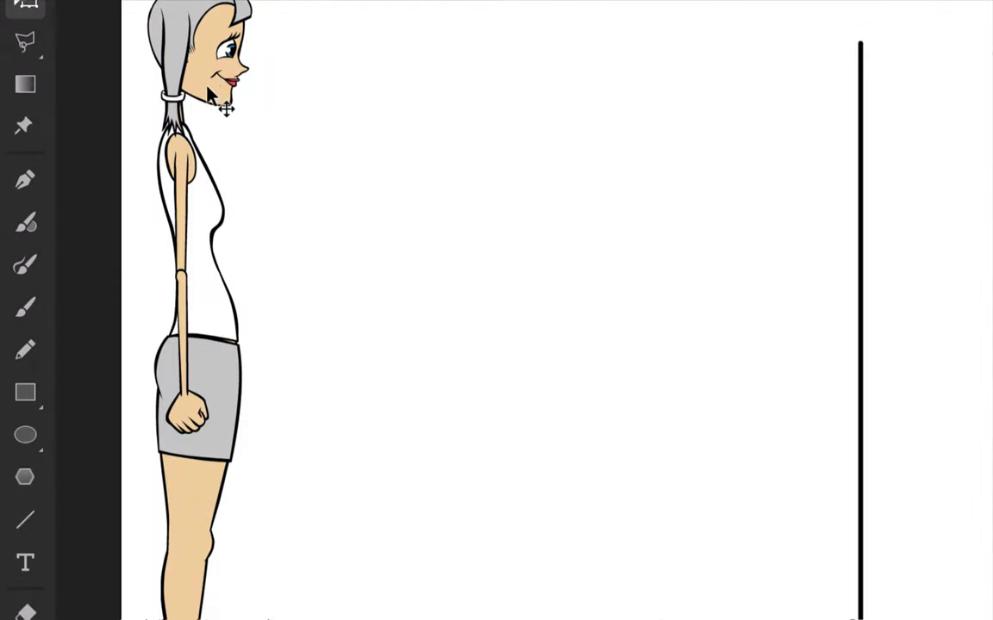
drag(199, 66, 215, 104)
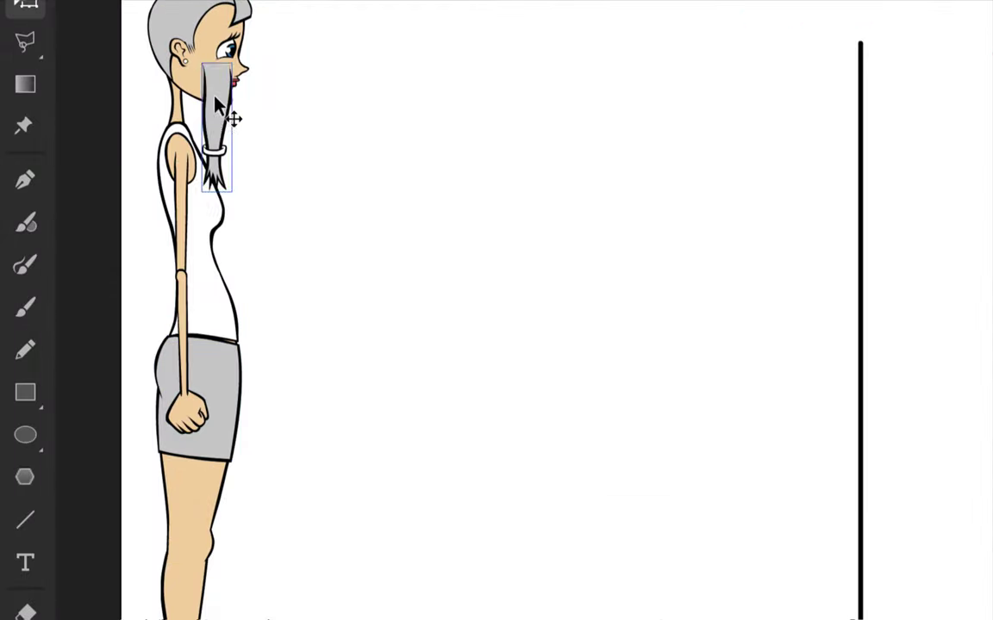
key(ctrl+z)
drag(214, 222, 298, 183)
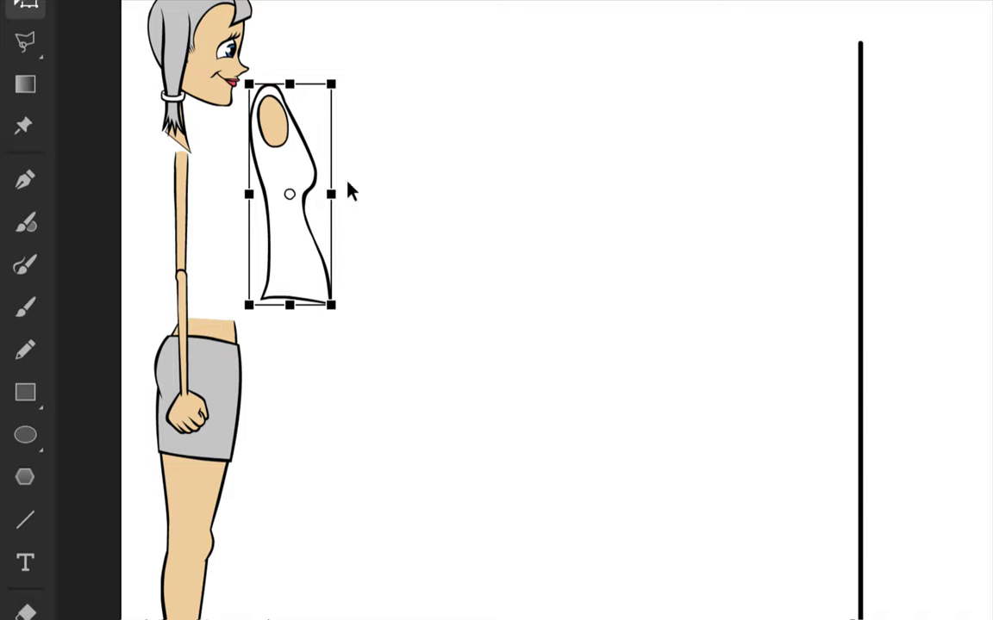
drag(288, 222, 196, 258)
drag(219, 392, 322, 366)
key(ctrl+z)
click(310, 385)
click(222, 502)
drag(222, 502, 299, 449)
key(ctrl+z)
click(303, 445)
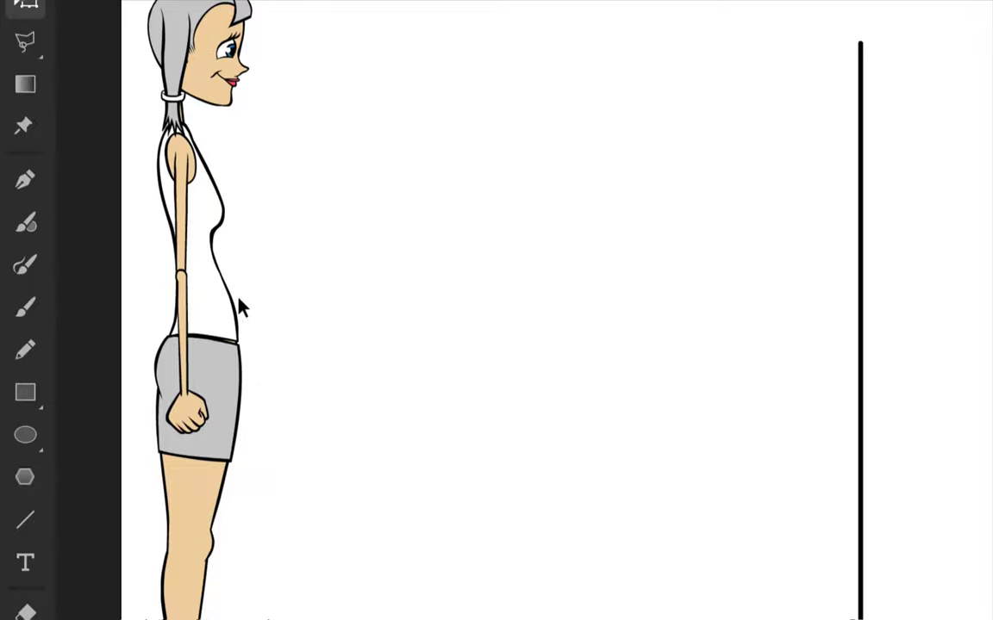
drag(234, 309, 275, 299)
key(ctrl+z)
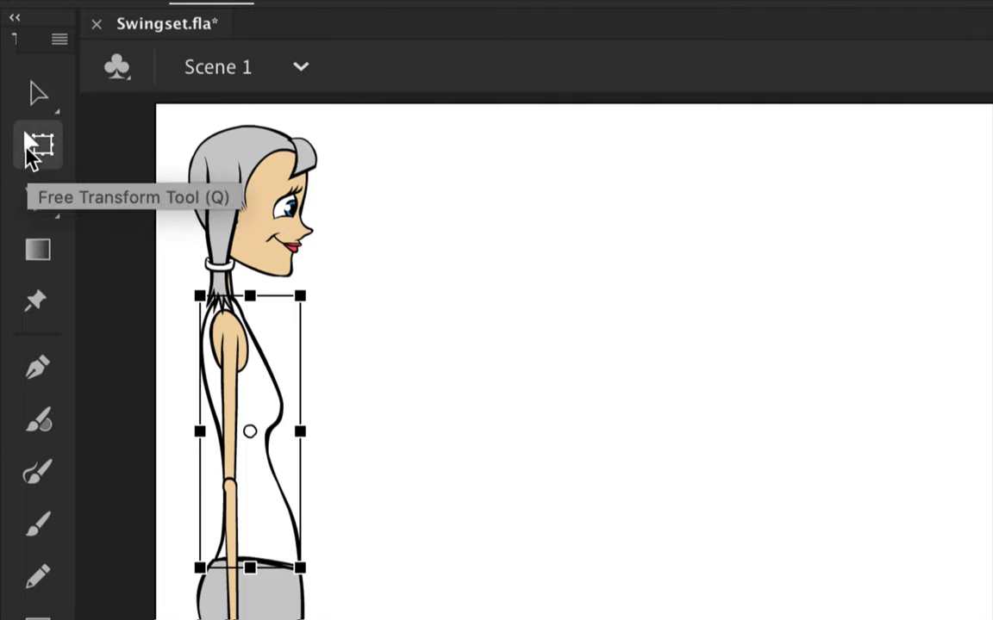
Step: Try reshaping the front outline of the girl's torso with the Selection tool
click(35, 90)
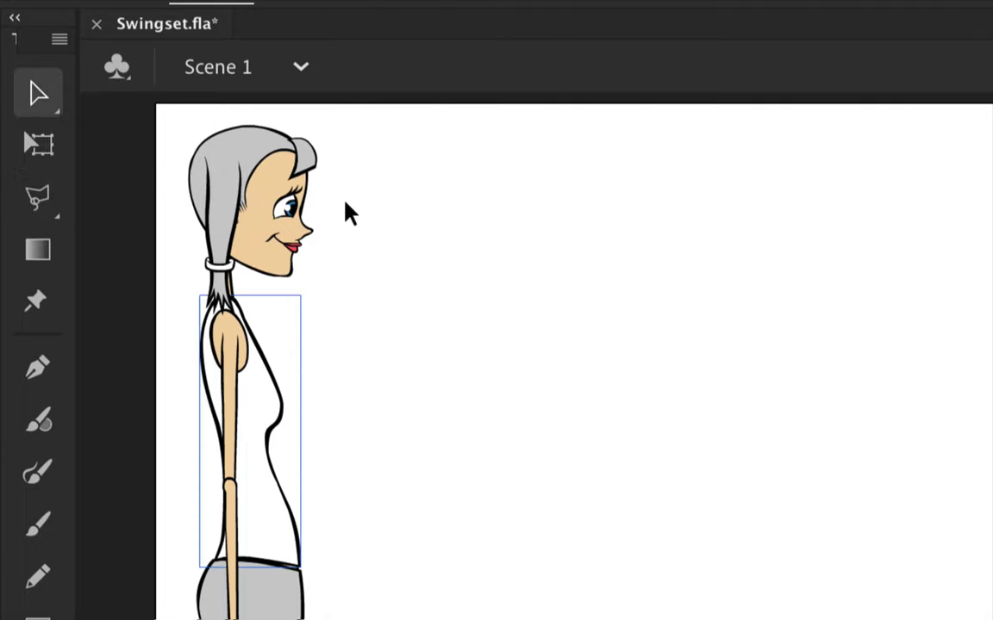
click(361, 290)
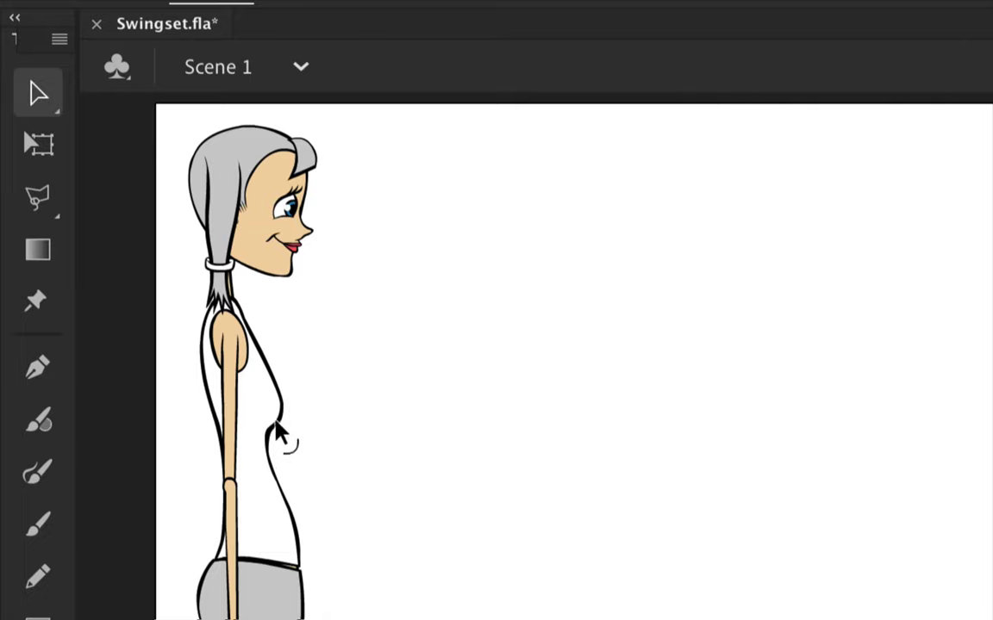
click(241, 413)
drag(277, 404, 244, 414)
drag(277, 454, 268, 444)
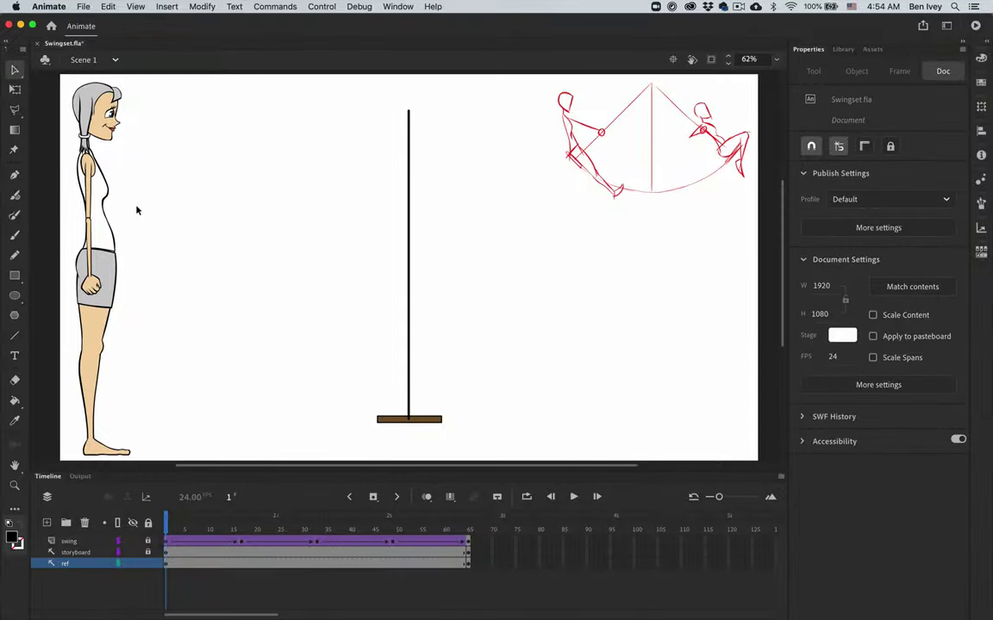
Step: Select the girl's shorts, leg and foot together and move them beside the swing's rope
key(q)
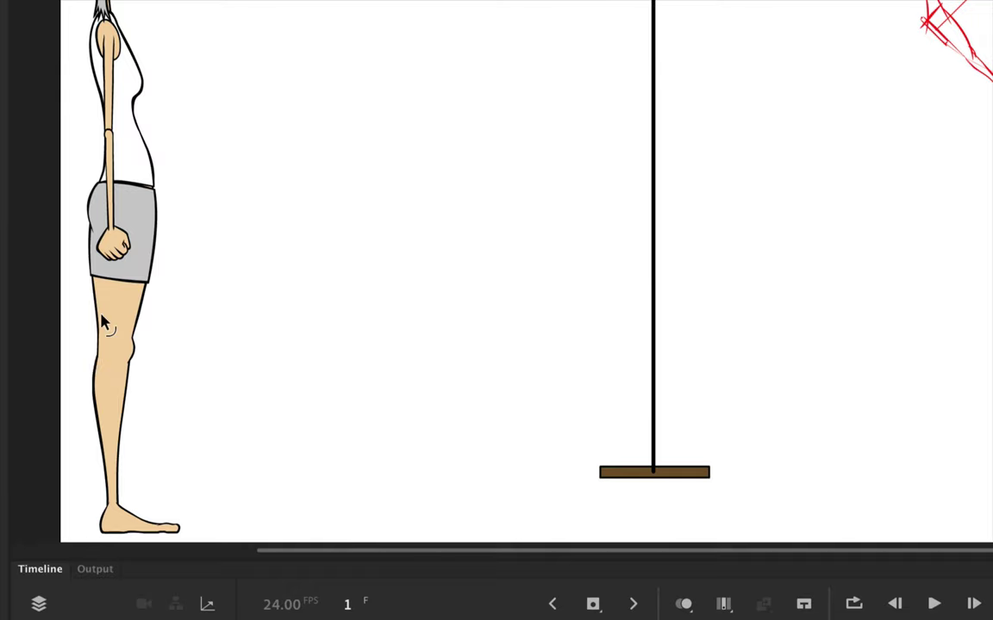
drag(70, 271, 182, 522)
drag(109, 323, 680, 322)
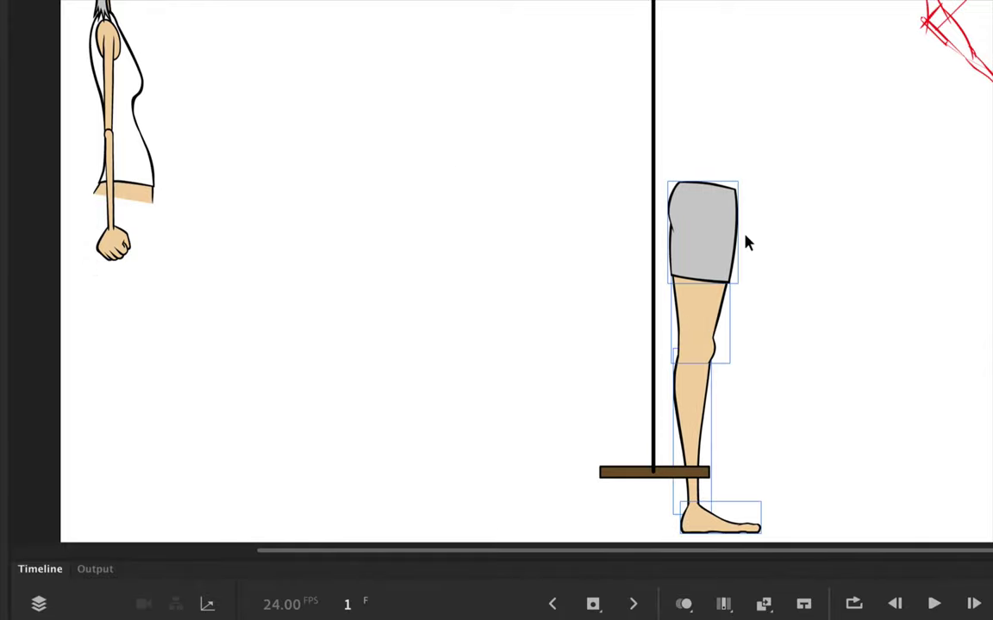
Step: Rotate the girl's lower body 90° counterclockwise with Free Transform and place it on the swing seat with the legs pointing forward
key(q)
drag(776, 193, 560, 314)
drag(587, 370, 648, 424)
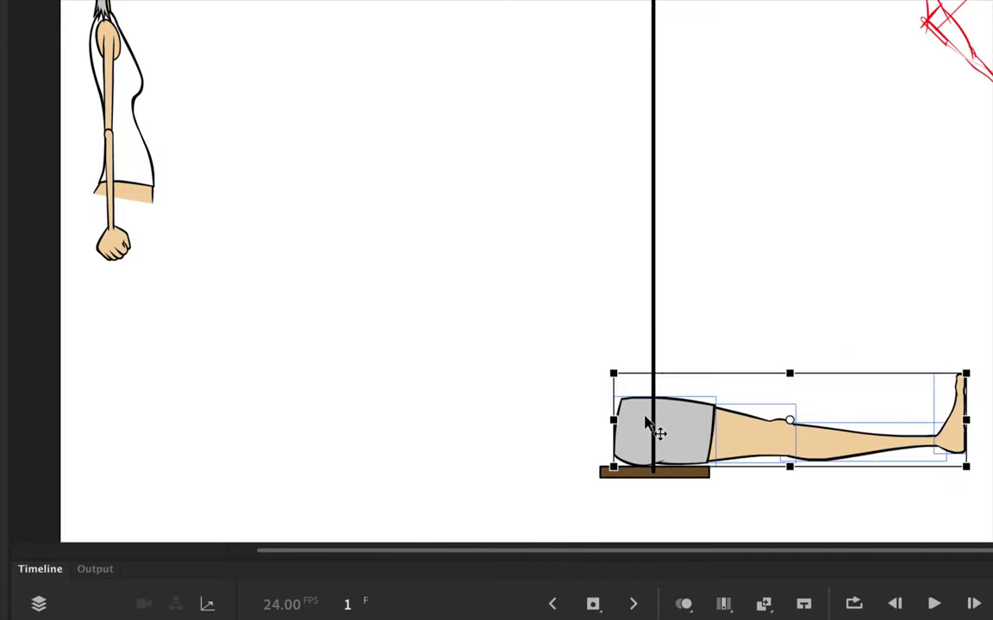
key(Left)
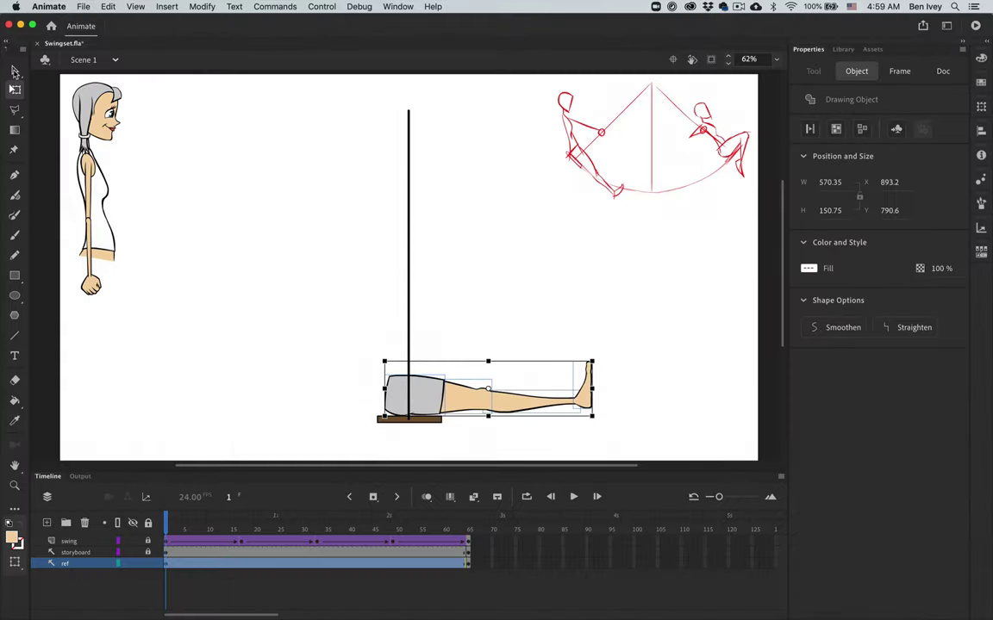
Step: Select the girl's head, torso and arm together and place them on top of the seated waist on the swing
click(14, 69)
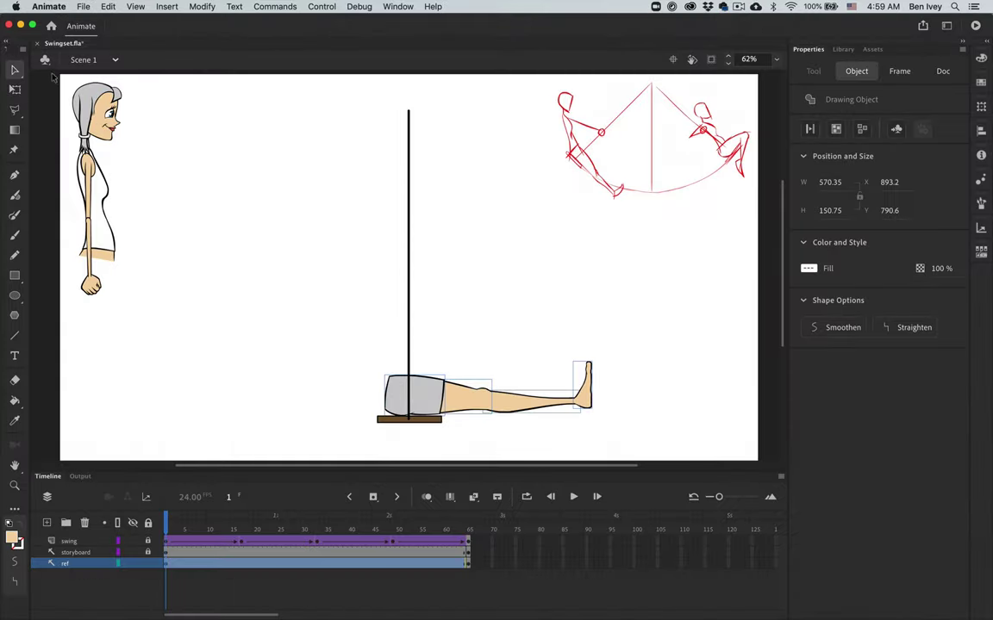
drag(62, 81, 131, 297)
drag(112, 259, 416, 366)
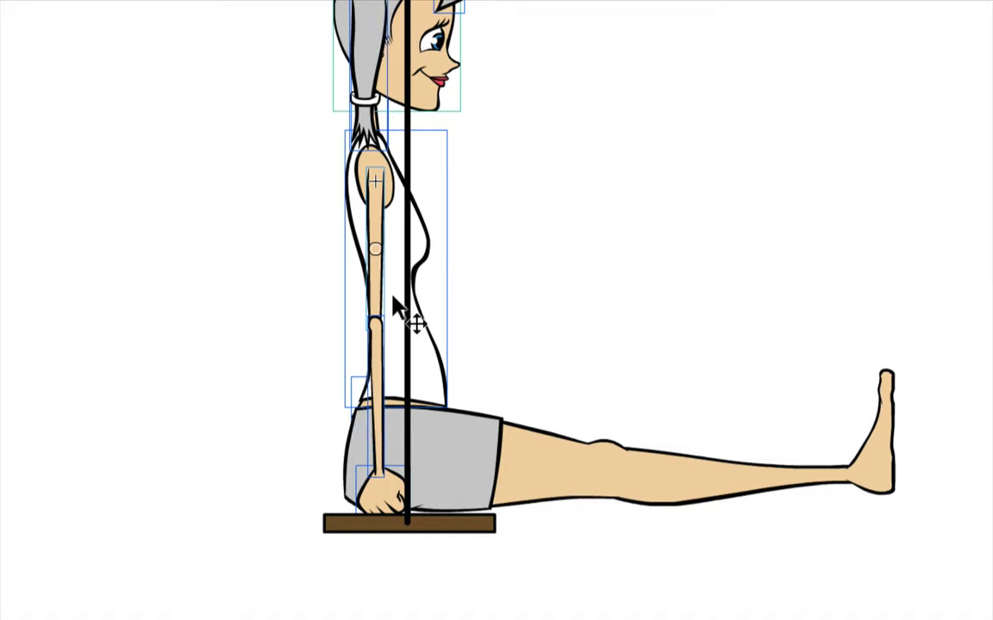
Step: Select the girl's hand, forearm and upper arm together and rotate them 180° with Free Transform so the hand points up
key(space)
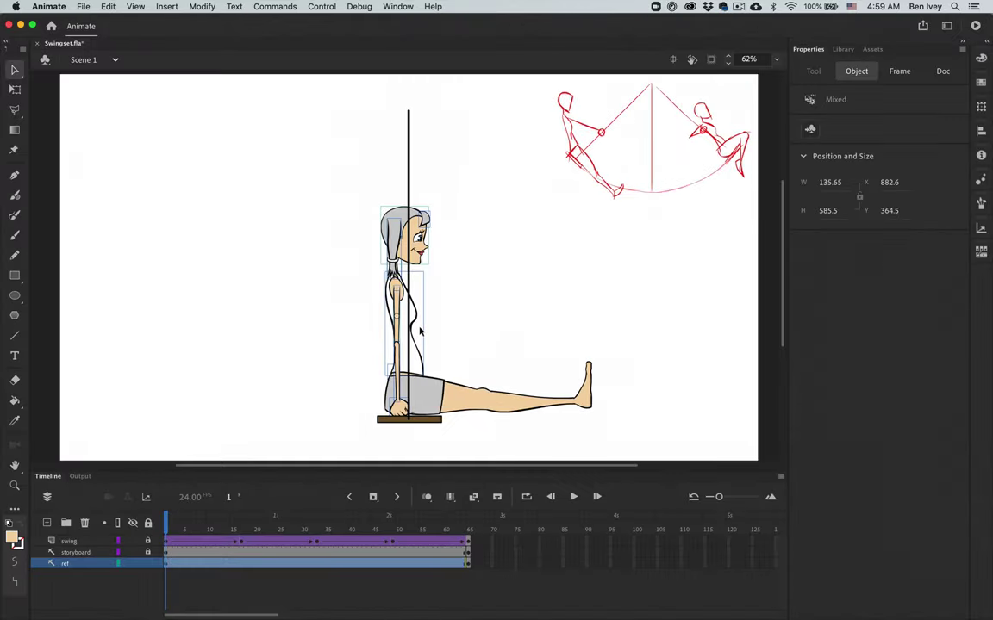
click(536, 285)
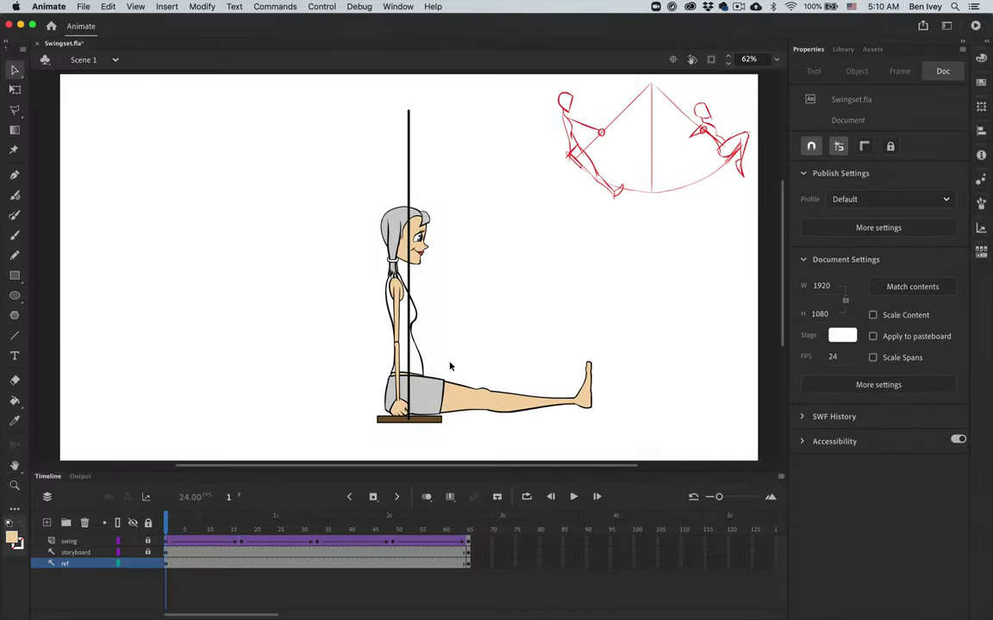
key(super+equal)
scroll(404, 325, down, 5)
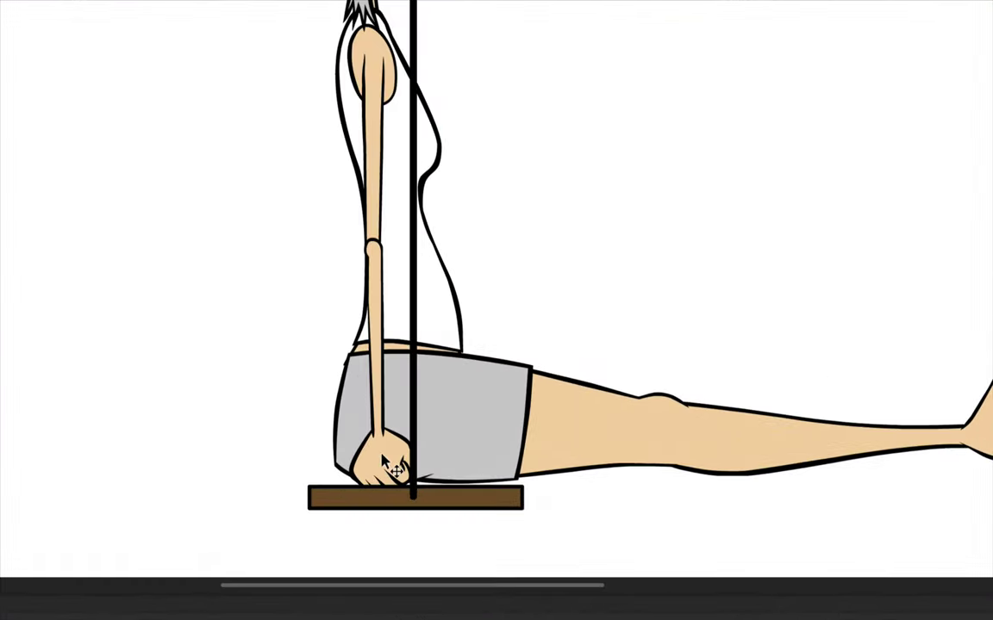
click(383, 457)
shift+click(377, 311)
shift+click(374, 191)
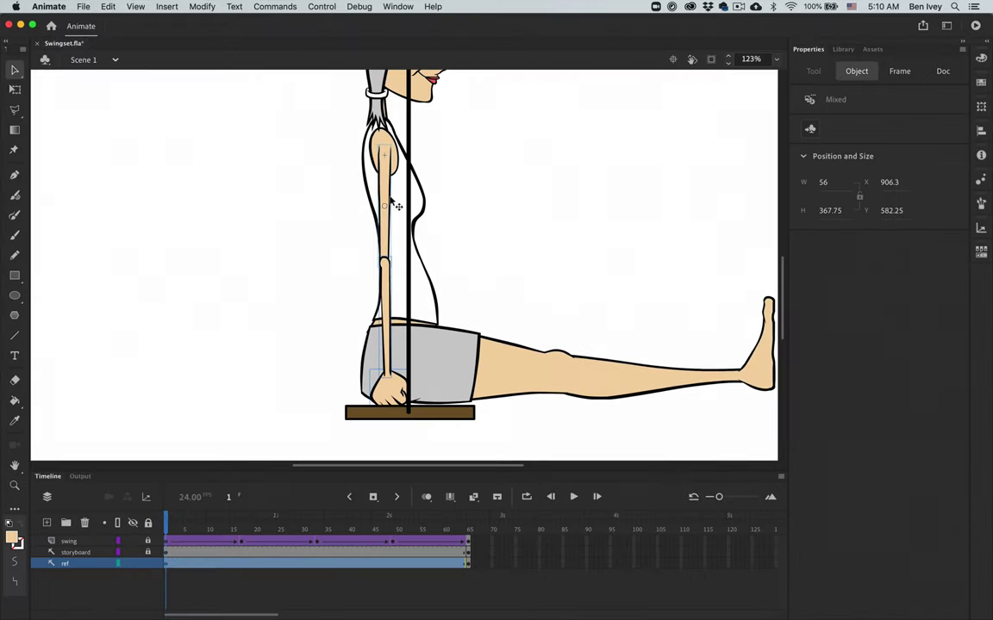
click(14, 90)
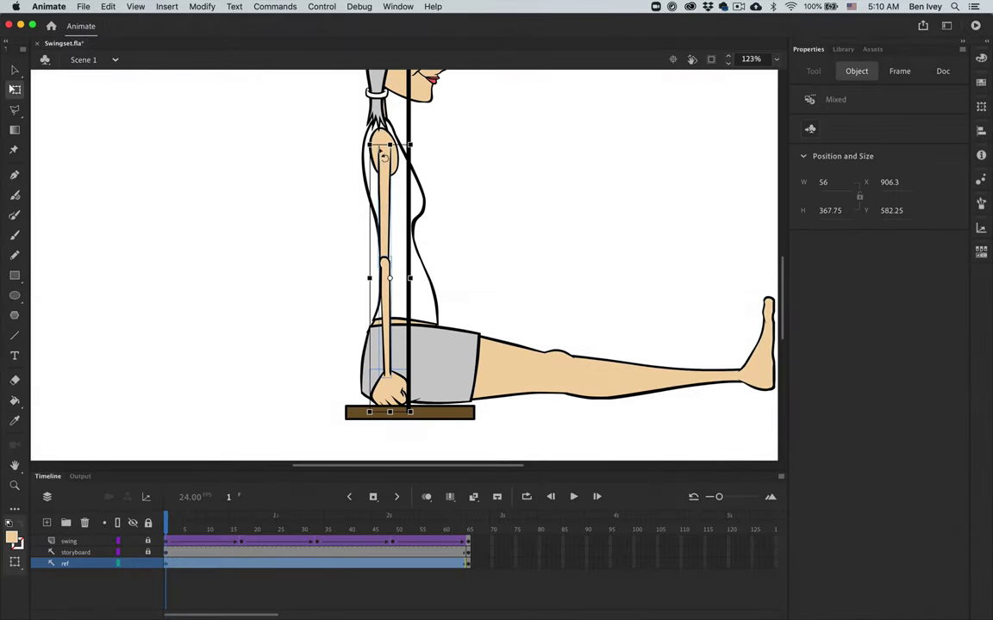
drag(423, 151, 390, 414)
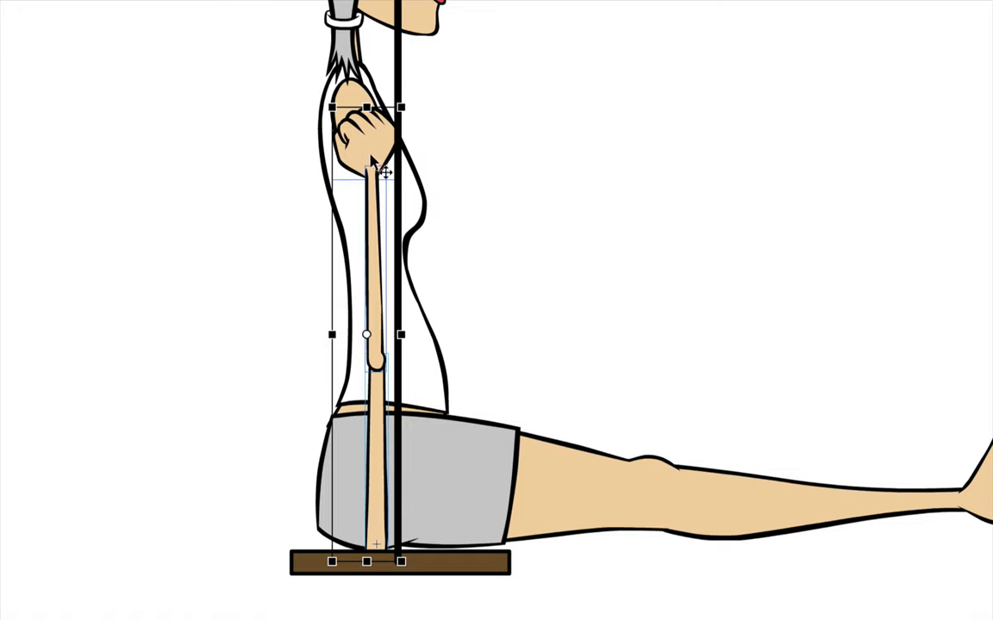
Step: Move the flipped arm onto the swing's rope at shoulder height and nudge it slightly down so the fist lines up with the rope
drag(362, 145, 412, 162)
key(Down)
key(Down)
key(Down)
key(Down)
key(Down)
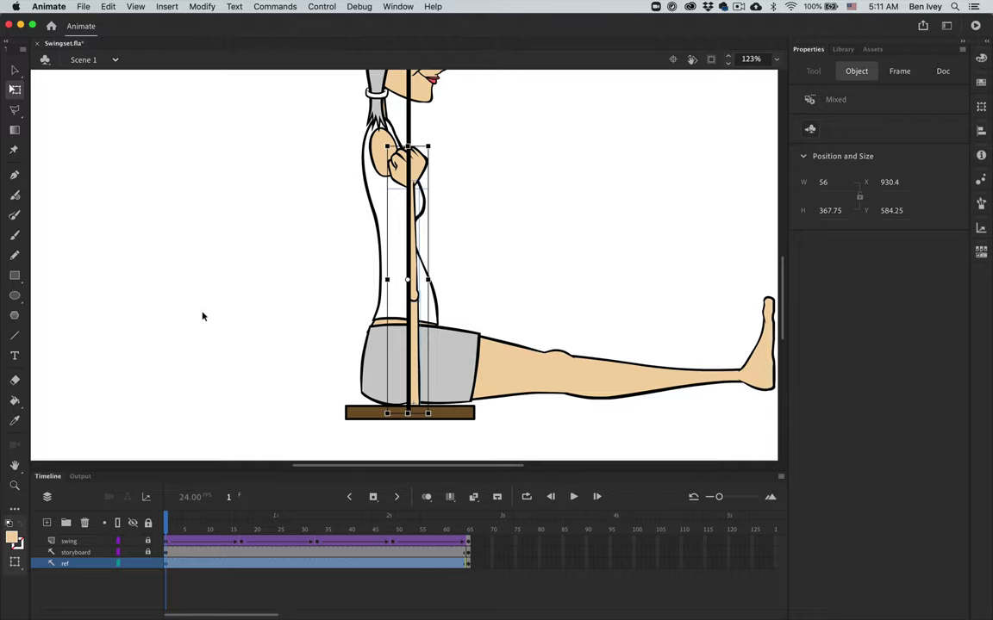
Step: Set the arm's pivot on the fist and rotate the arm clockwise so it extends diagonally down behind the girl
scroll(343, 114, up, 3)
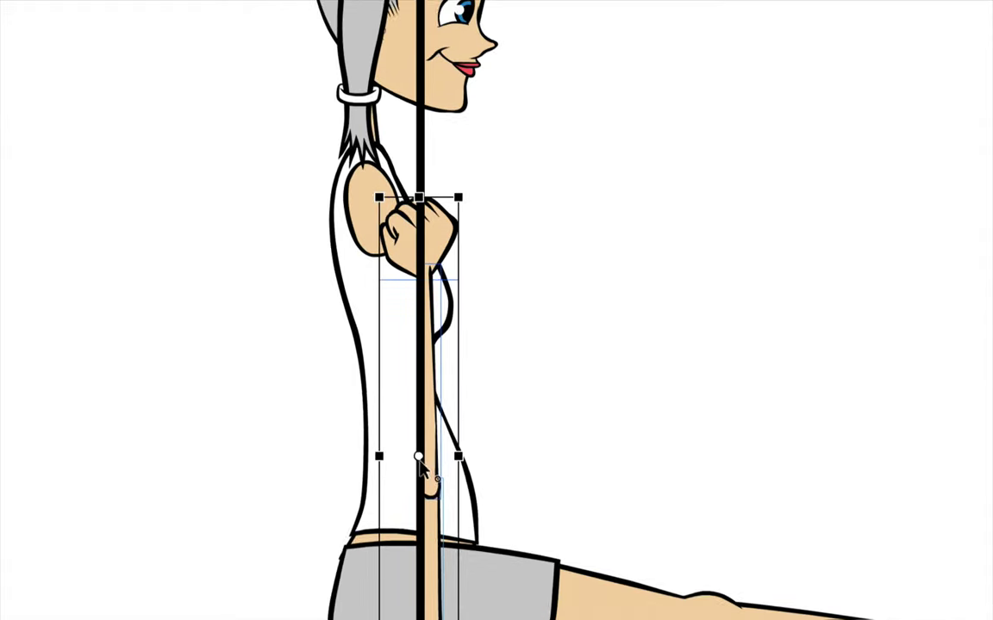
mouse_move(419, 459)
mouse_down()
mouse_move(405, 444)
mouse_move(401, 385)
mouse_move(422, 242)
mouse_up()
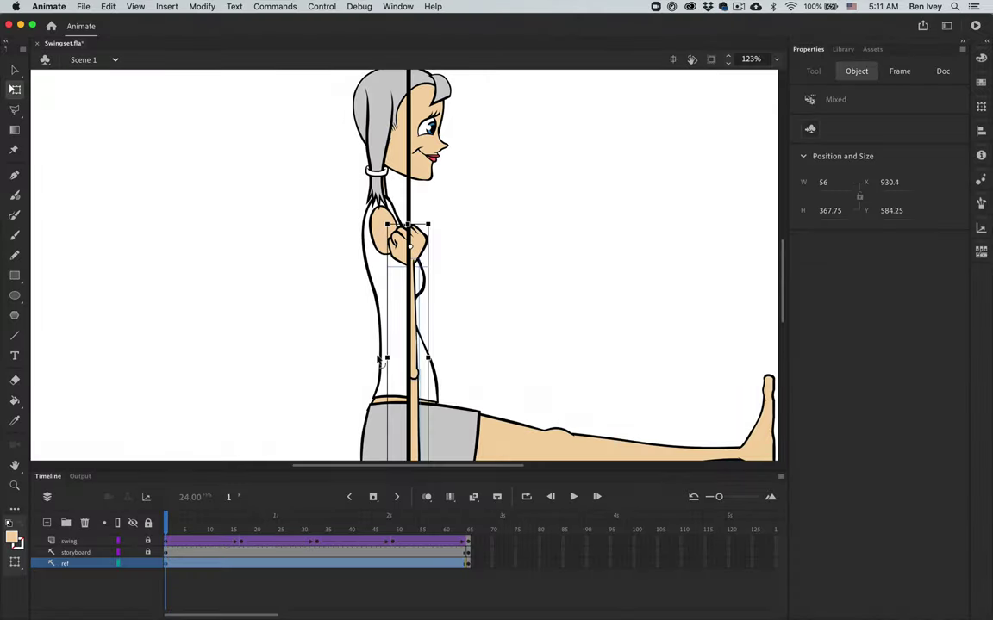
scroll(377, 360, down, 3)
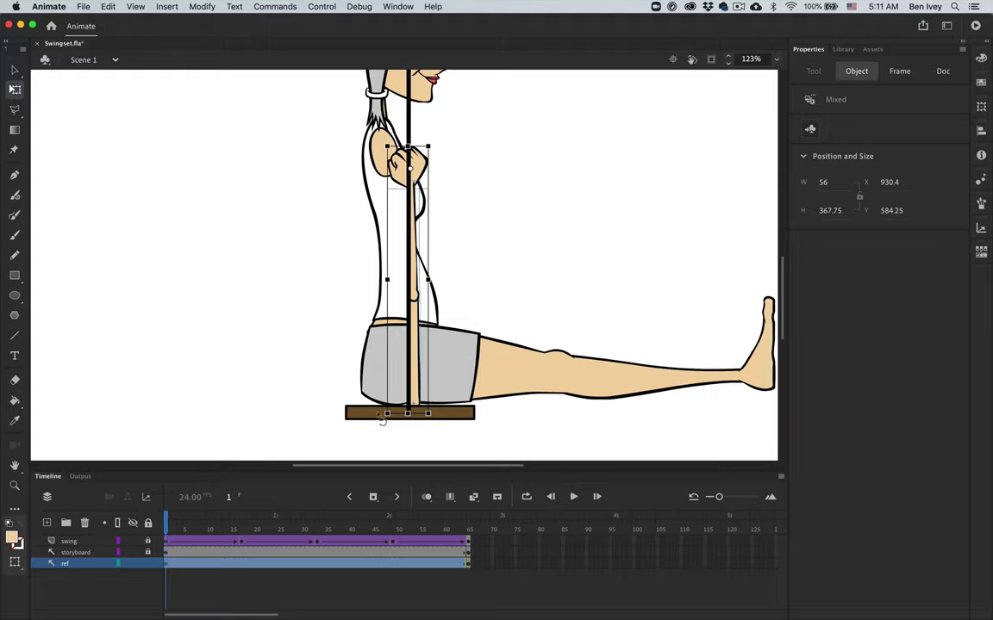
drag(379, 424, 204, 273)
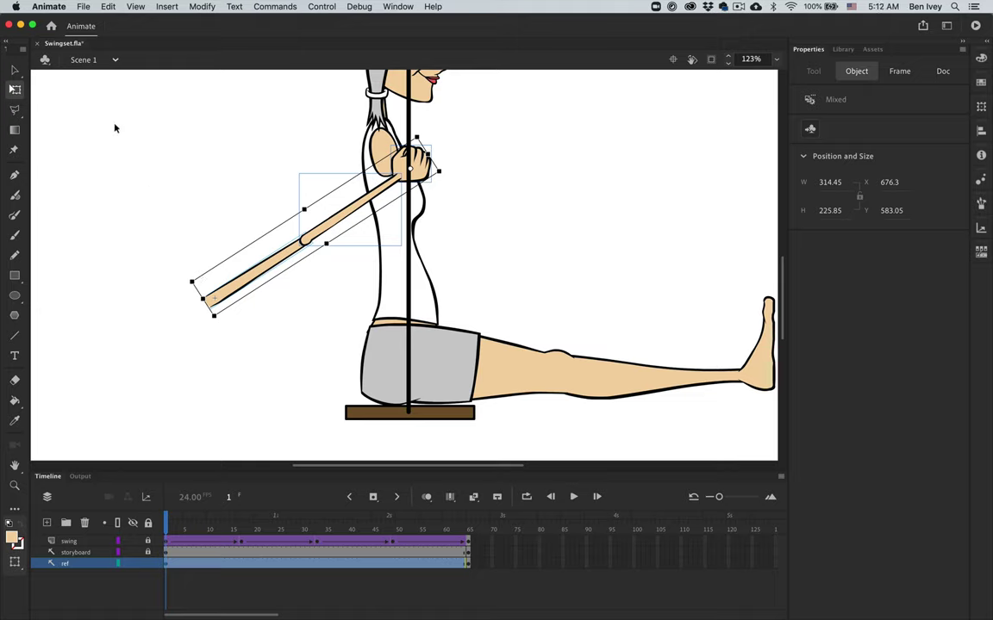
click(16, 71)
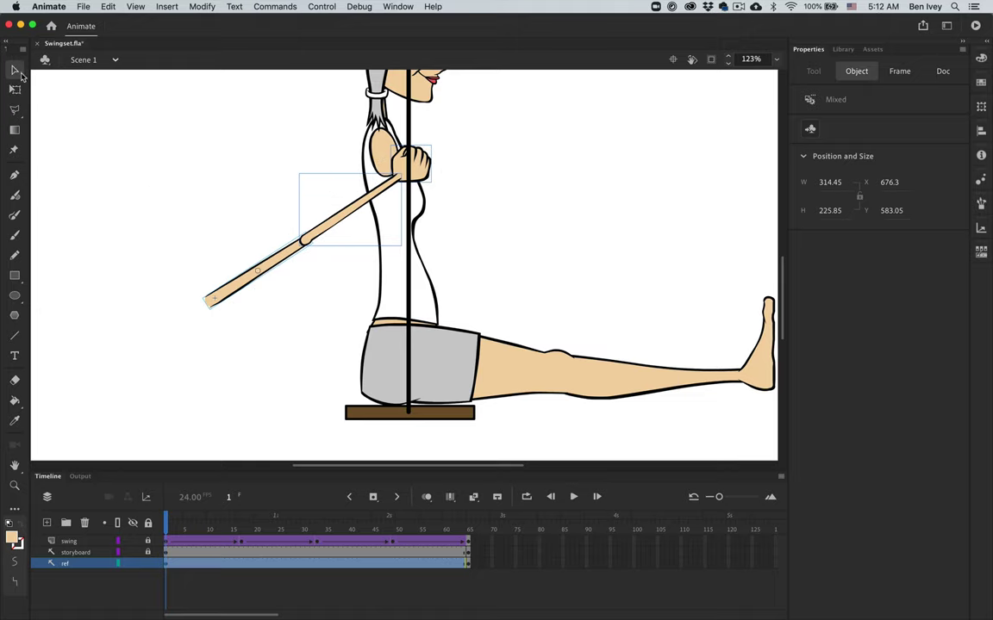
click(238, 212)
Step: Select the girl's head, hair and torso together, leaving the forearm and hand out of the selection
scroll(238, 212, up, 3)
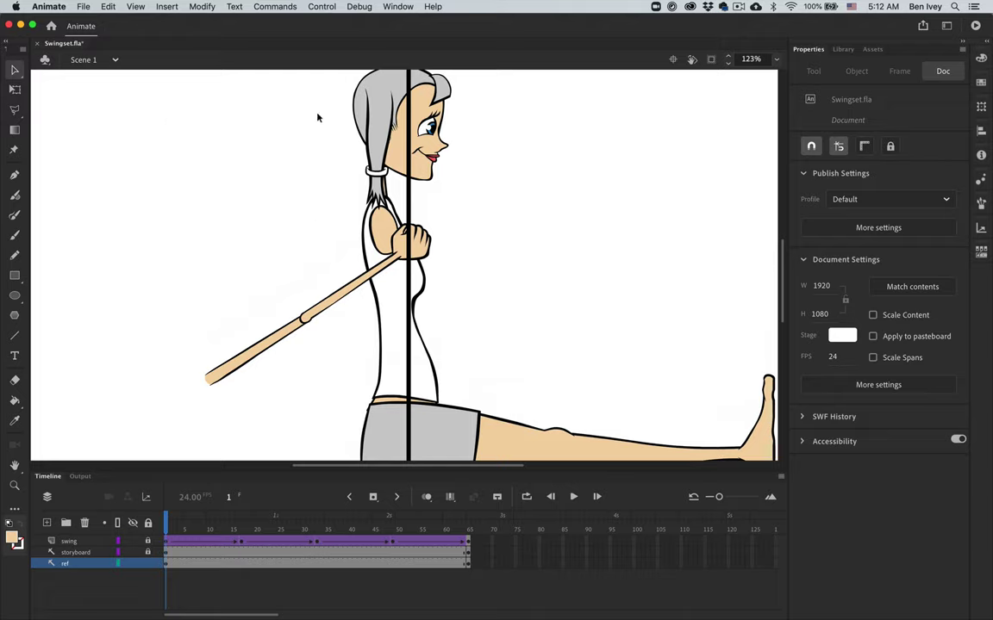
drag(345, 126, 474, 402)
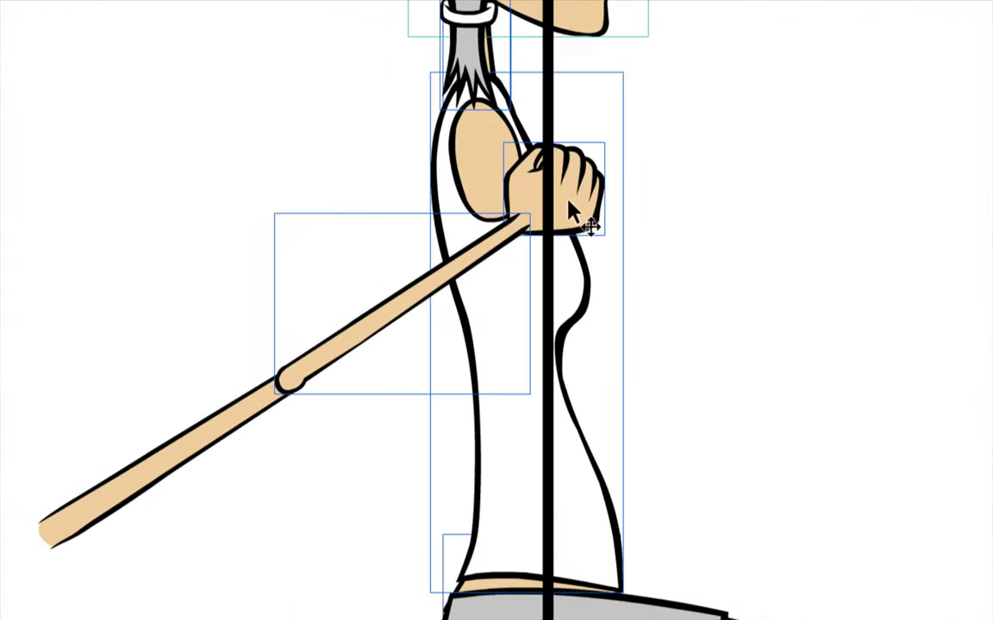
shift+click(354, 337)
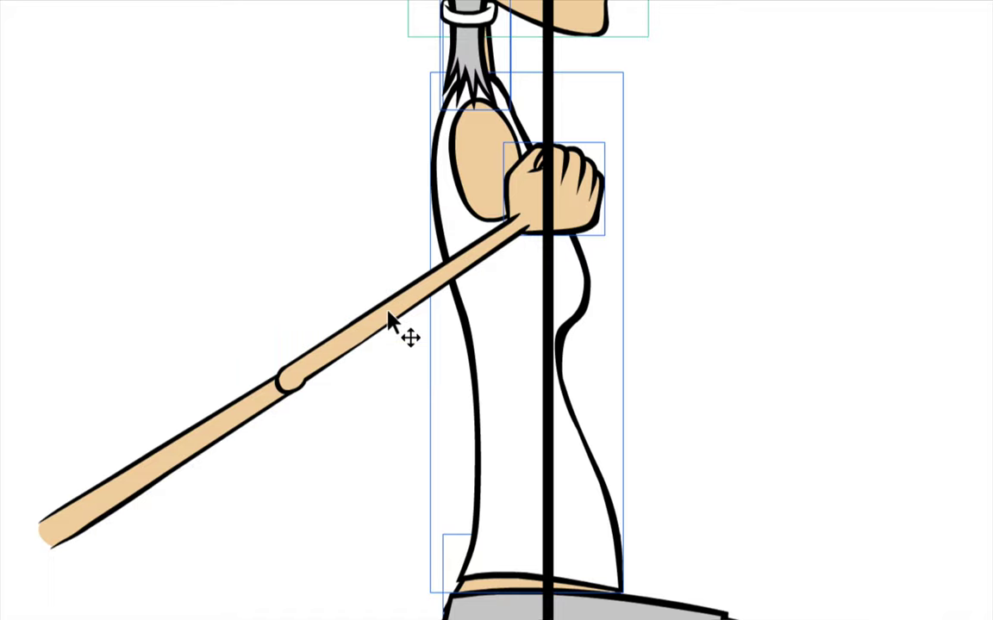
shift+click(582, 226)
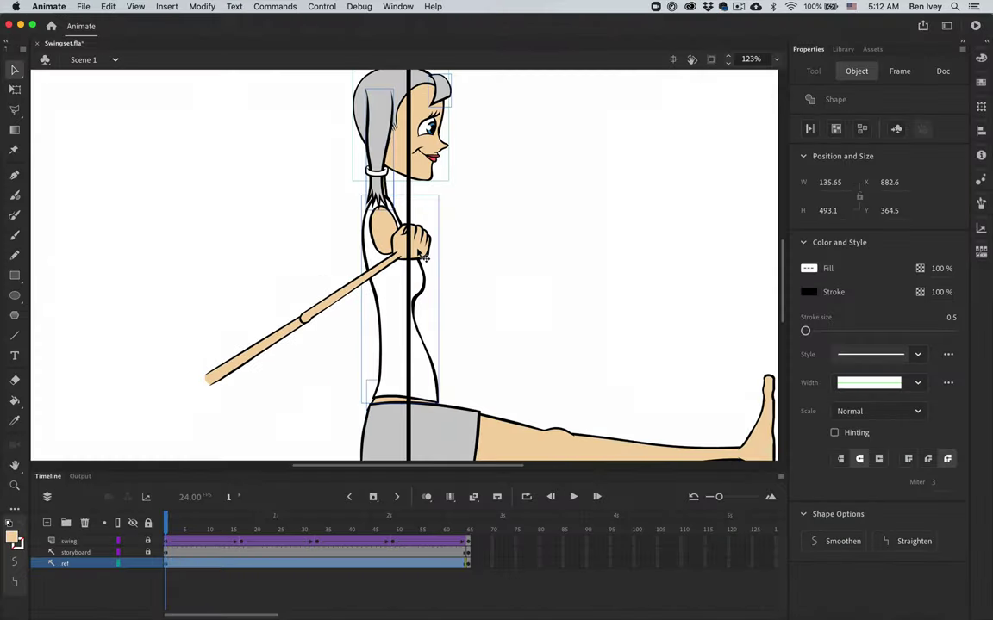
Step: Set the upper body's pivot at the hips and rotate it backward with Free Transform until the shoulder meets the upper arm
click(15, 89)
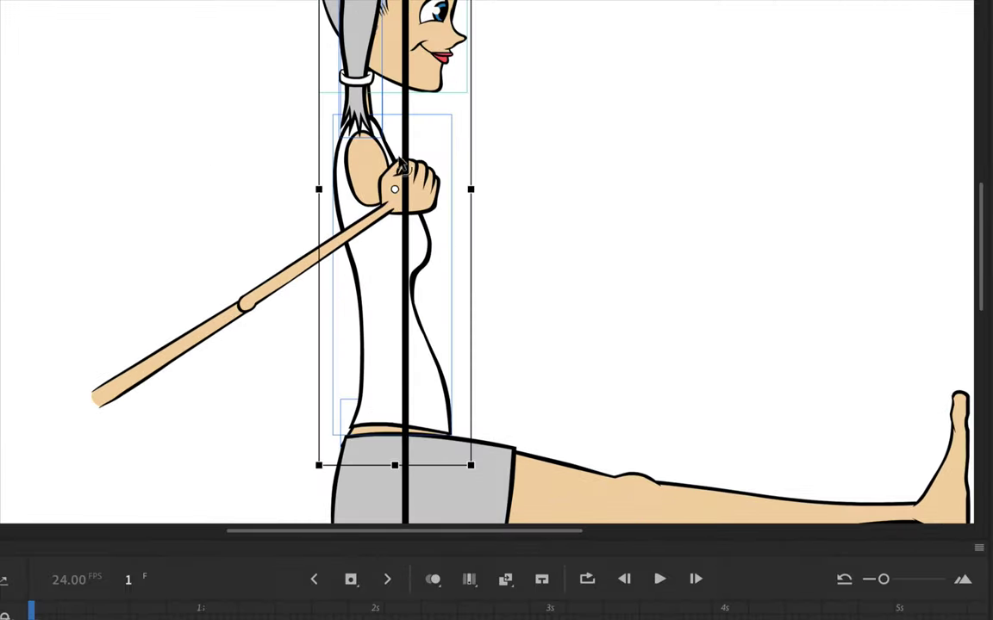
drag(394, 189, 393, 489)
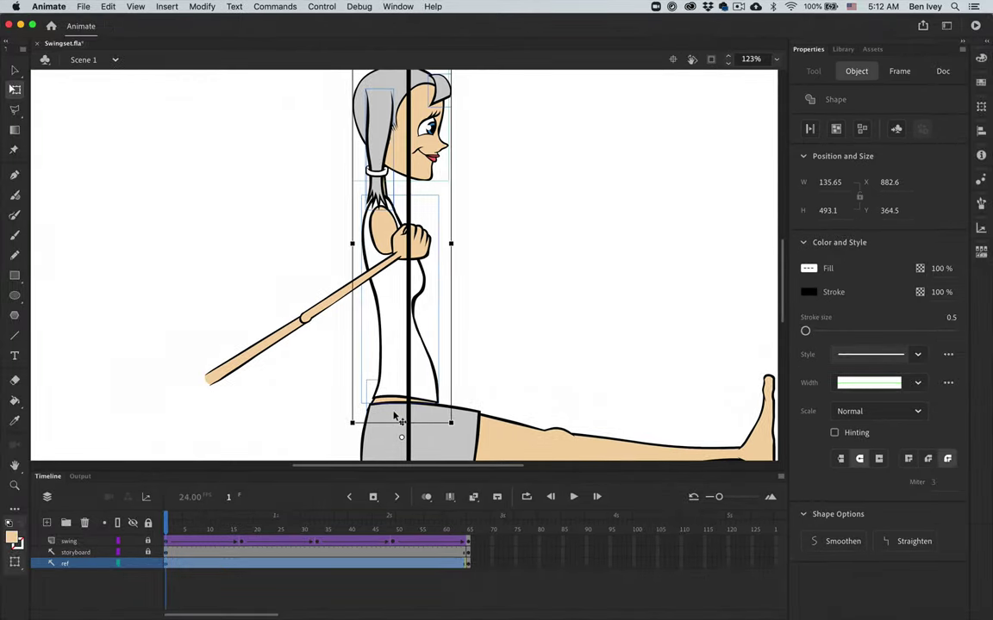
key(super+minus)
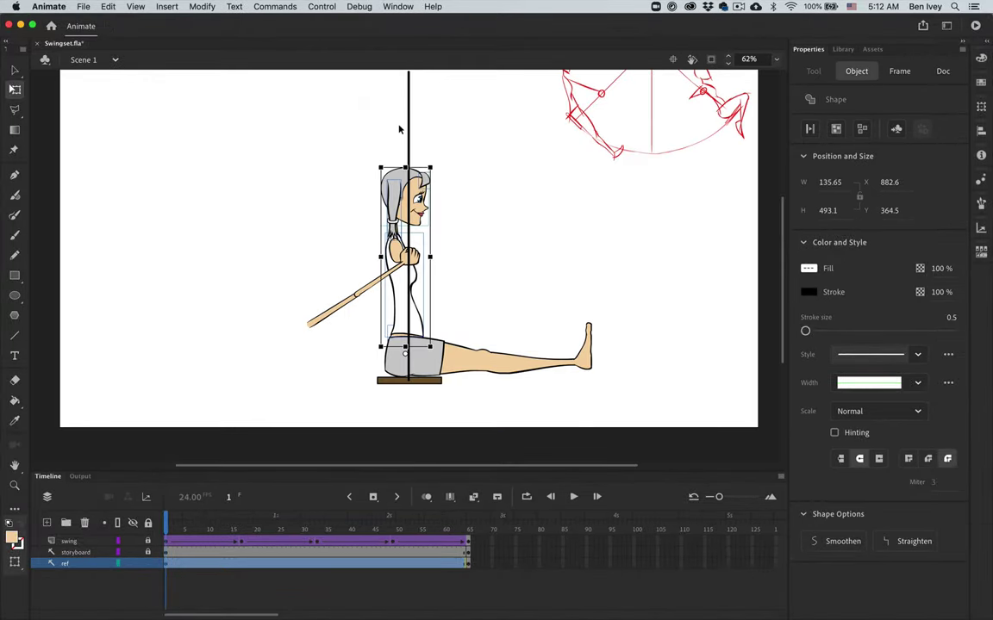
drag(399, 154, 338, 164)
drag(379, 193, 286, 290)
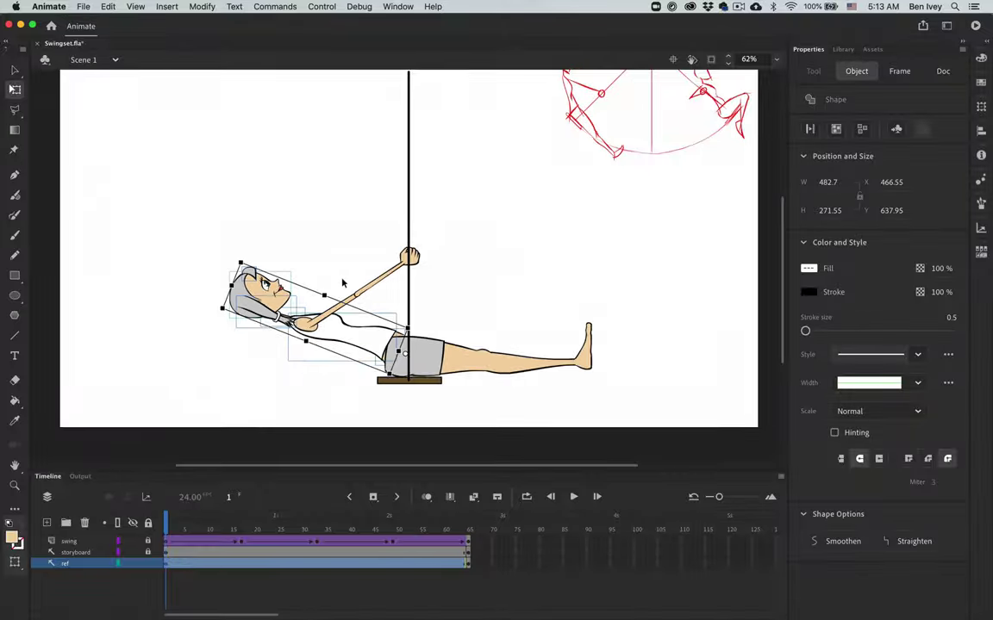
click(342, 282)
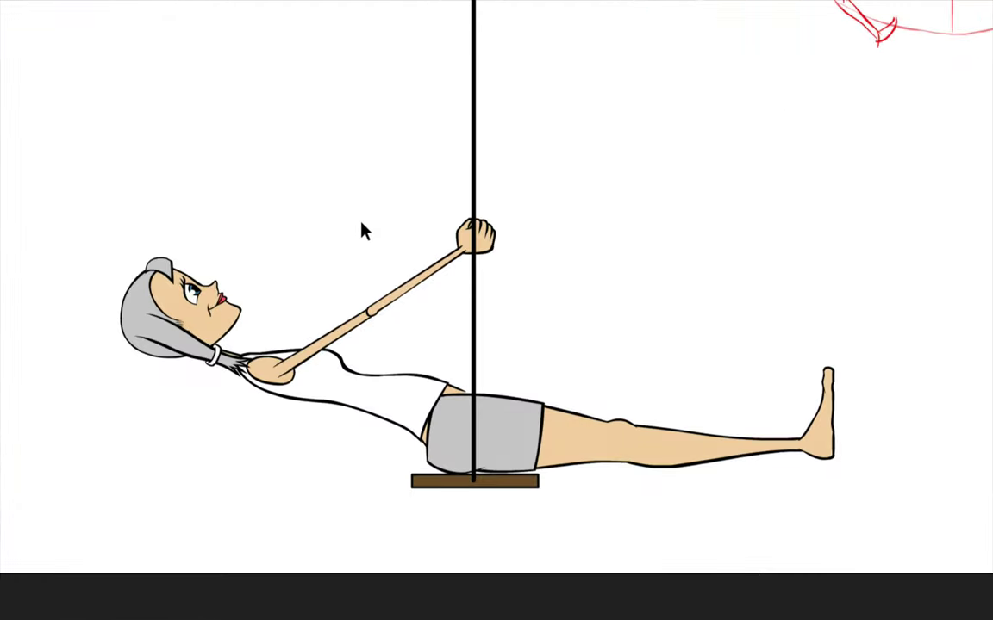
Step: Try rotating the whole arm slightly clockwise about the fist on the rope, then undo the rotation
click(379, 305)
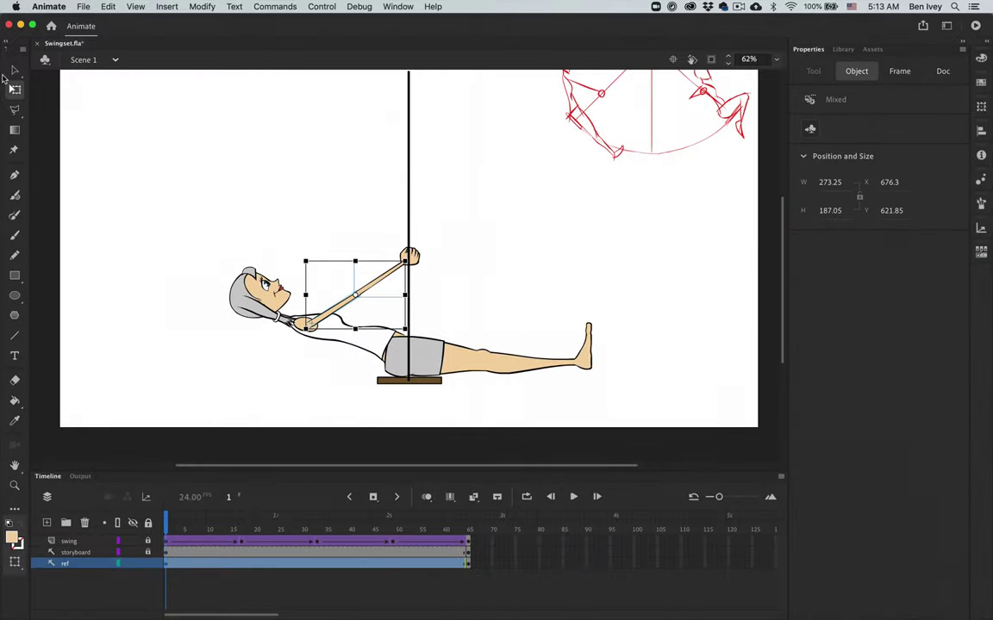
click(15, 71)
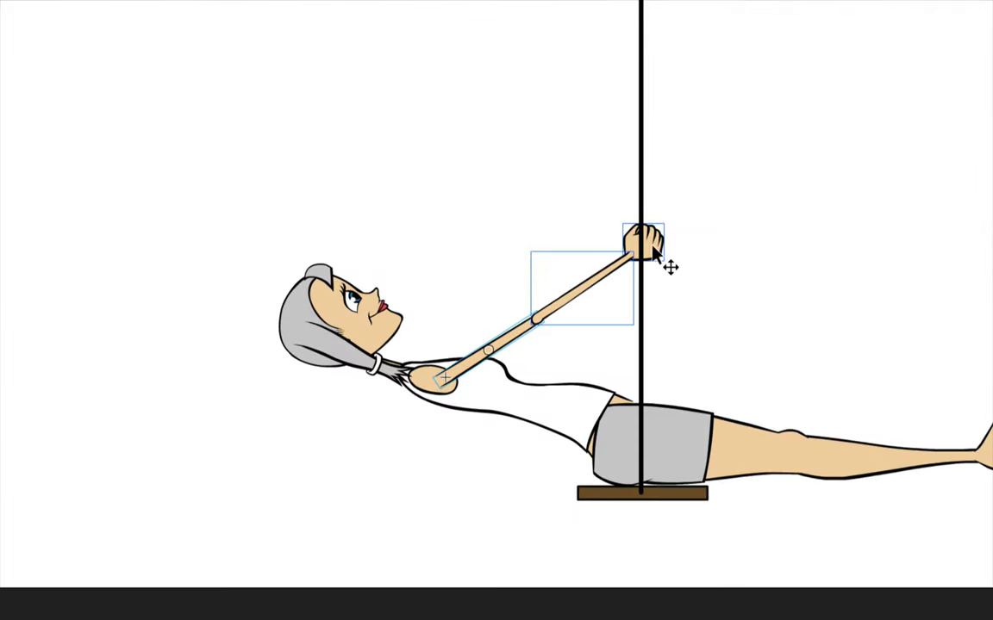
key(q)
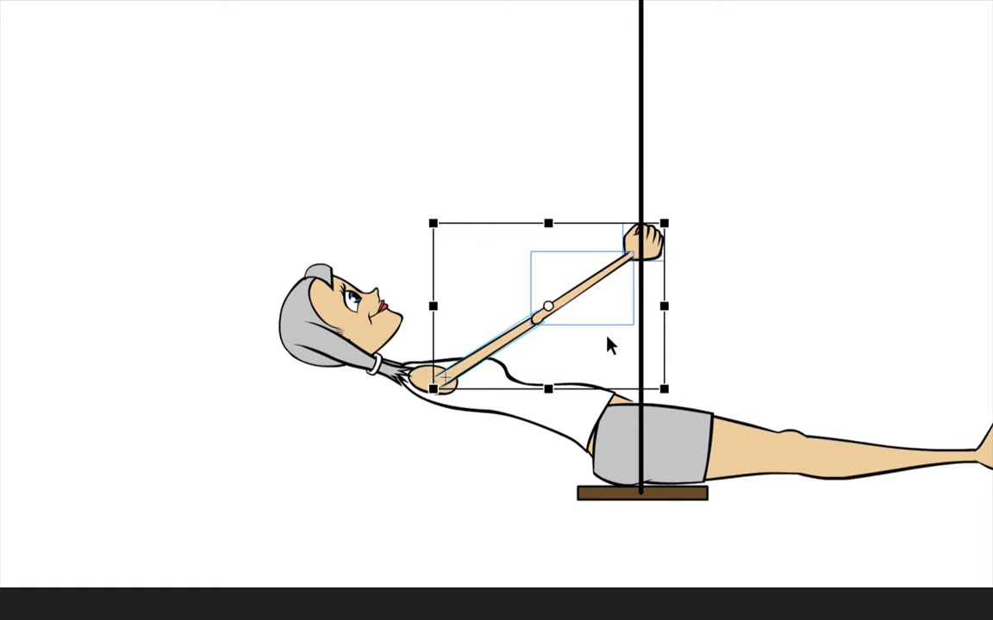
drag(549, 308, 646, 245)
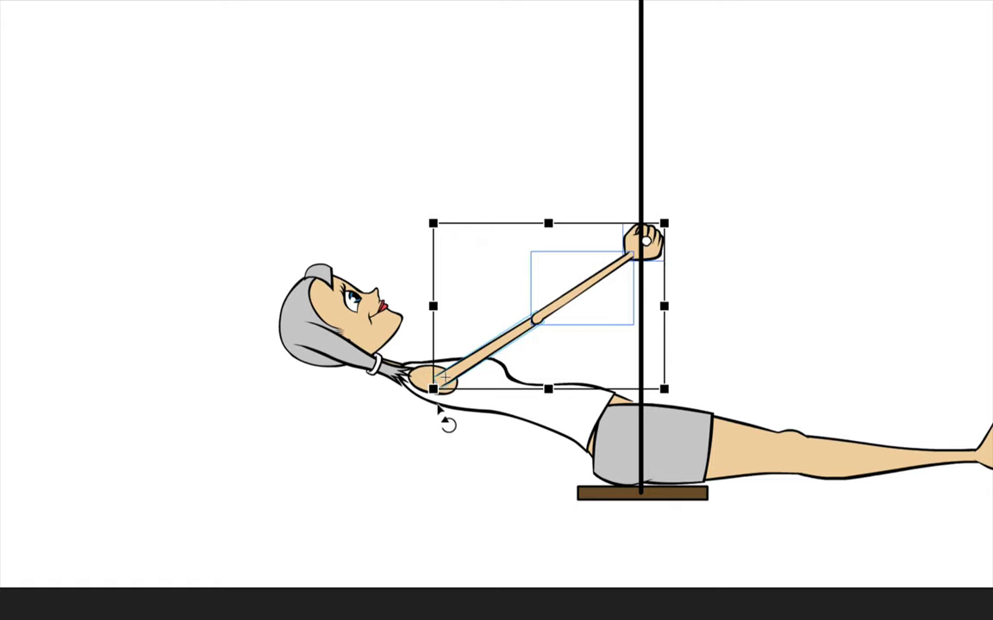
drag(420, 407, 360, 440)
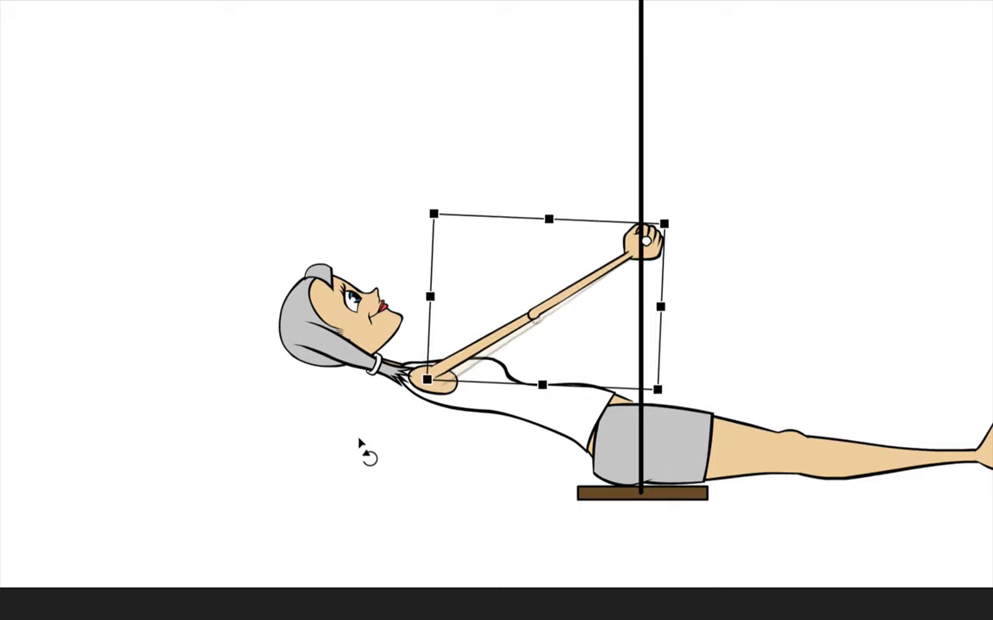
key(super+z)
click(495, 260)
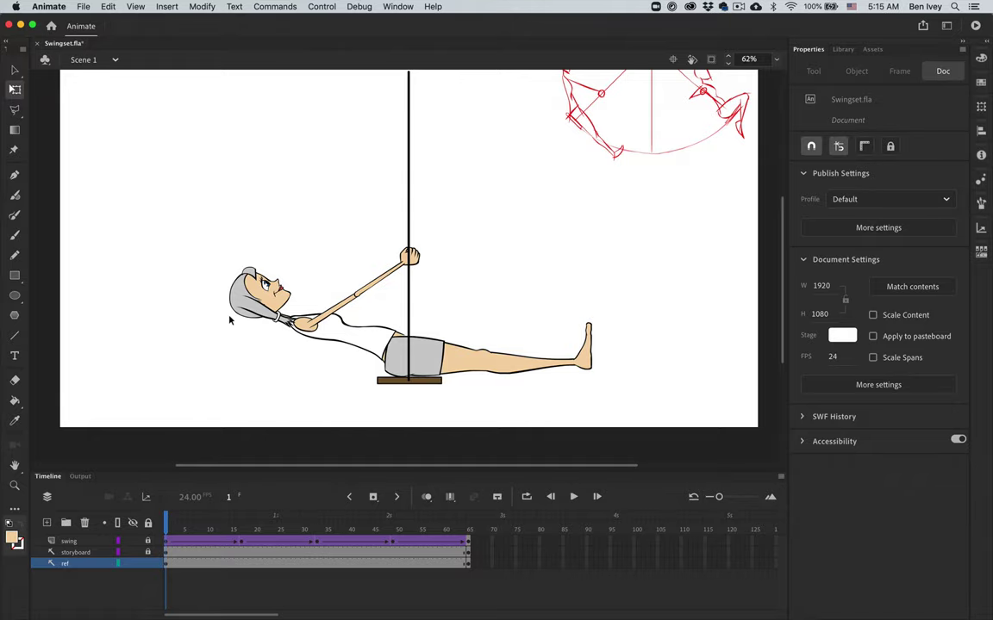
Step: Set the ponytail's pivot at its base on the head and rotate it so the hair streams out behind the head
key(super+equal)
scroll(229, 320, left, 5)
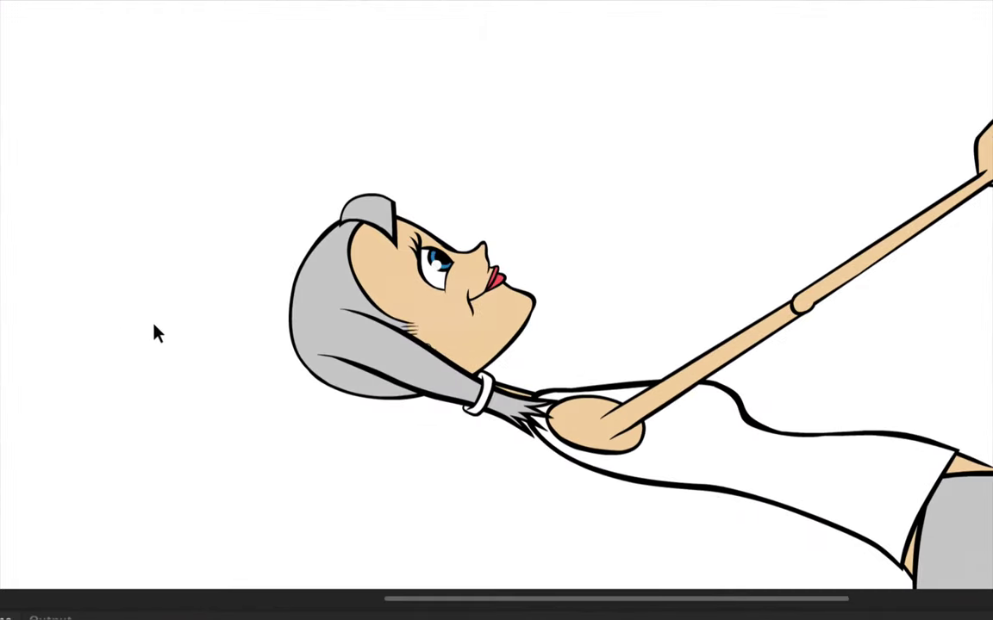
click(247, 326)
click(353, 211)
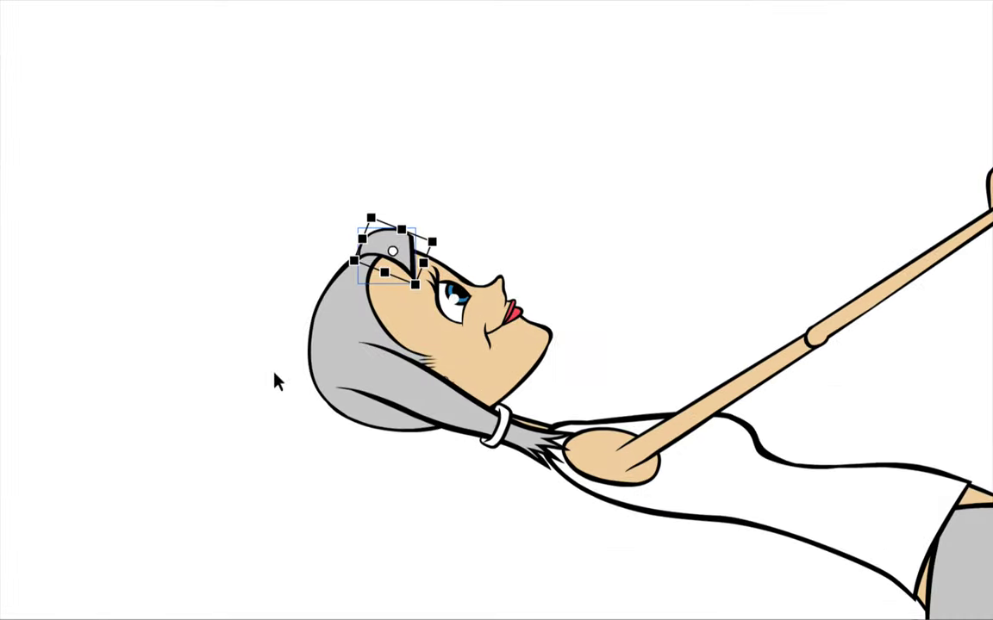
click(437, 419)
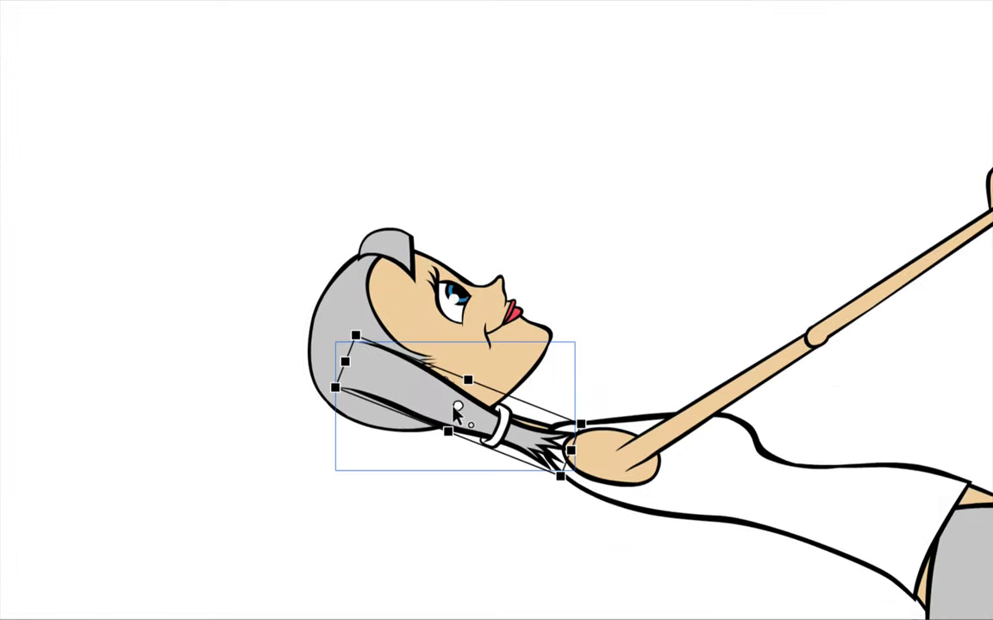
click(412, 403)
drag(584, 398, 185, 372)
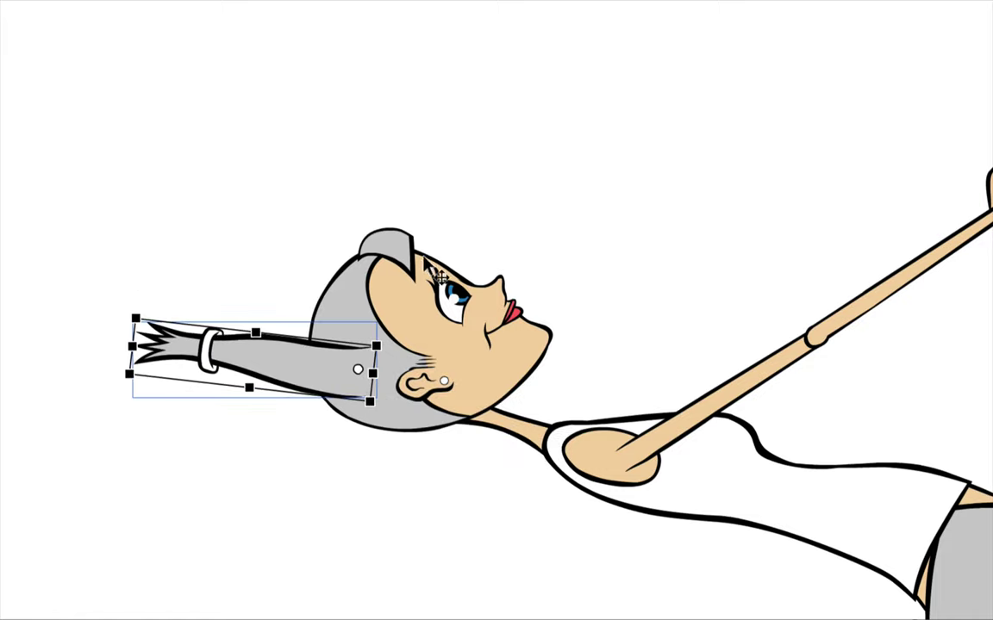
Step: Set the bangs' pivot at their base and rotate them counterclockwise so they lift off the forehead
click(390, 246)
drag(388, 241, 384, 254)
drag(445, 245, 422, 195)
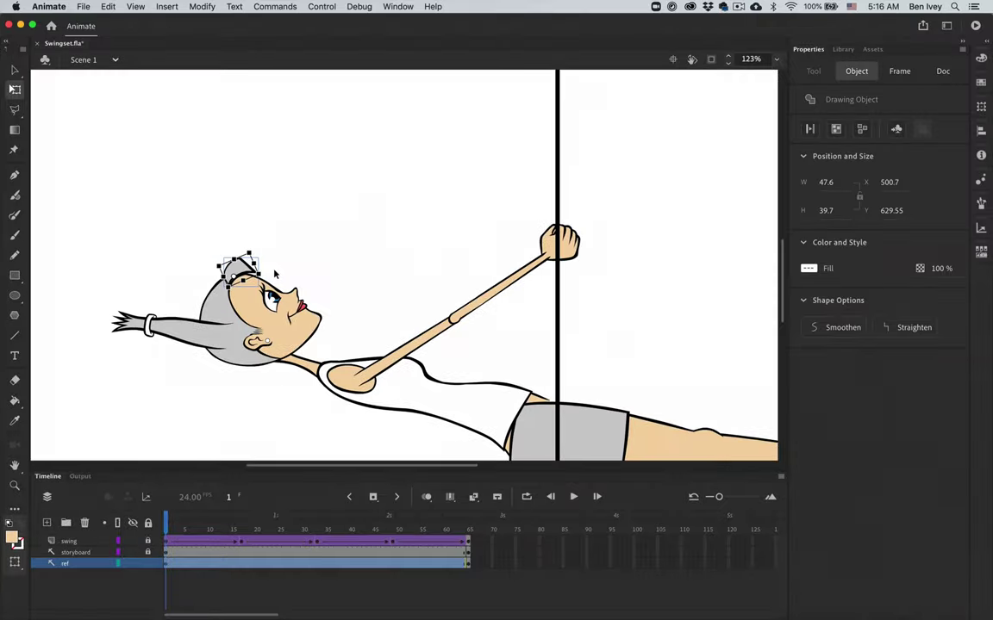
click(453, 191)
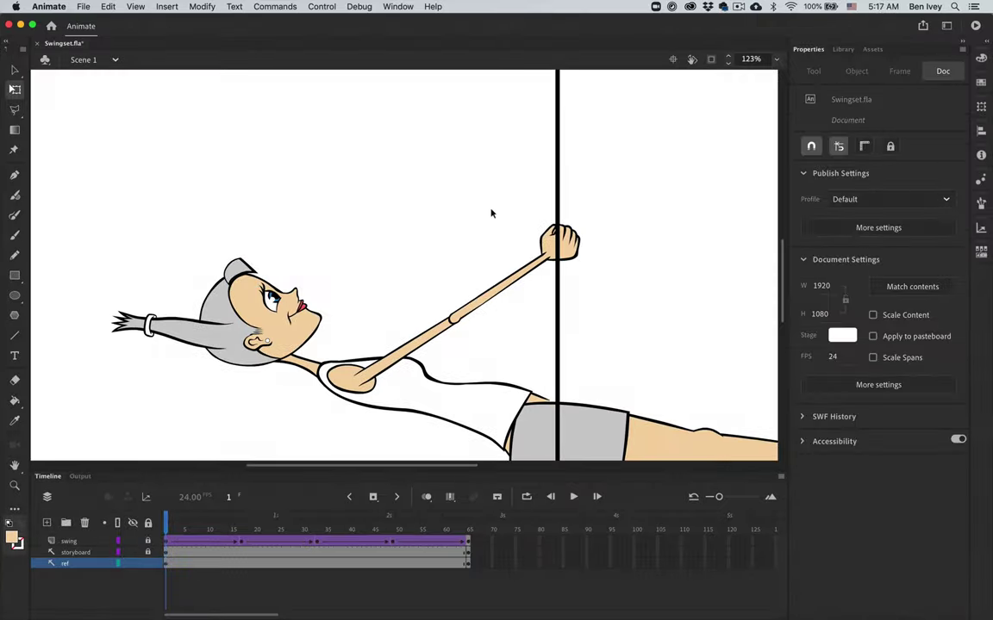
Step: Rotate the girl's hand clockwise on the rope with Free Transform to adjust its grip at the end of the forearm
click(560, 241)
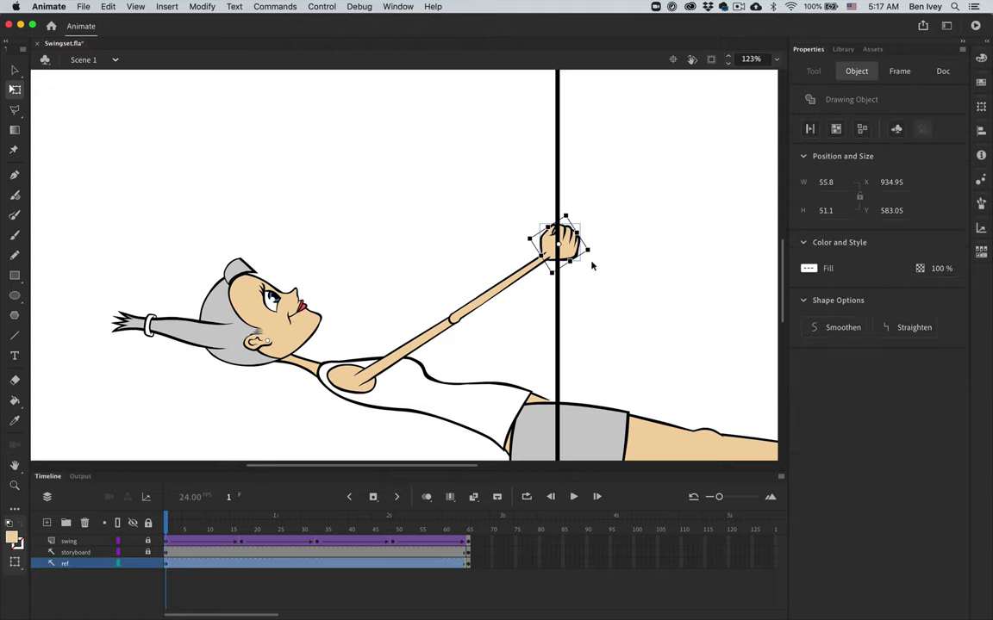
drag(596, 265, 582, 284)
click(631, 273)
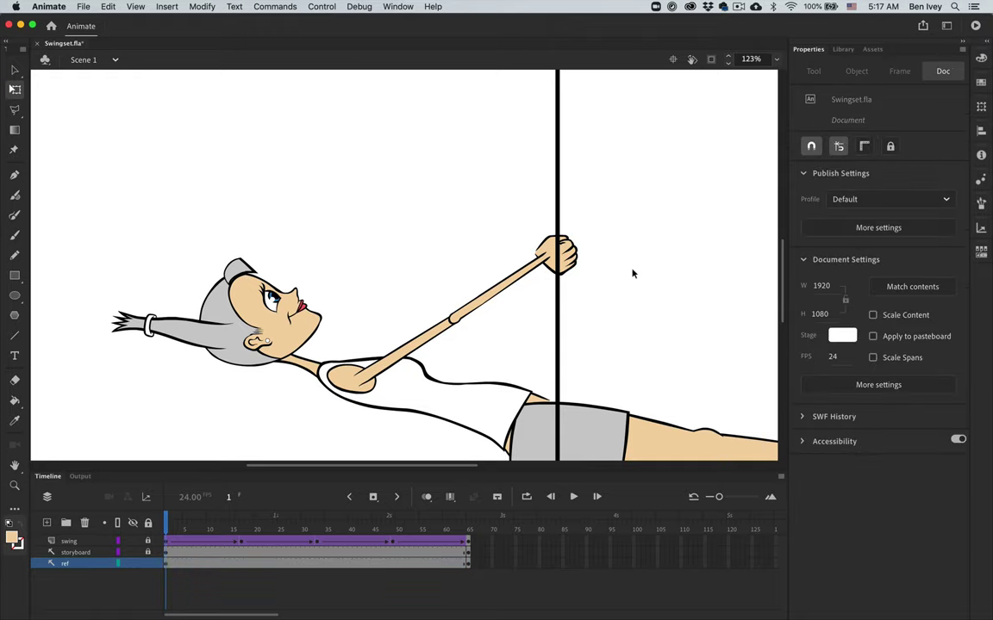
Step: Insert a keyframe at frame 17 on the ref layer
key(super+minus)
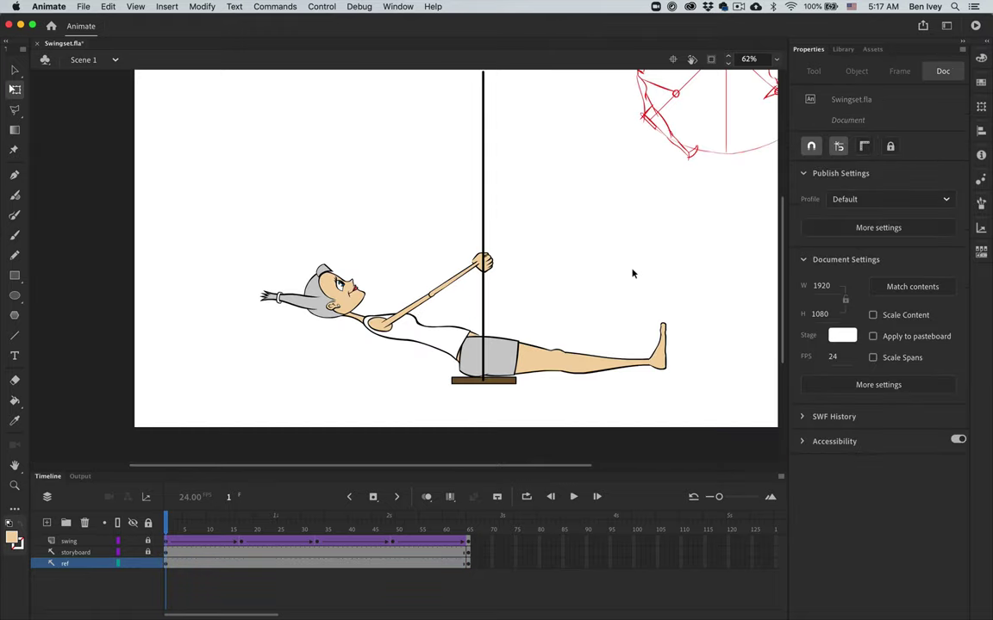
scroll(650, 256, right, 3)
scroll(651, 256, up, 2)
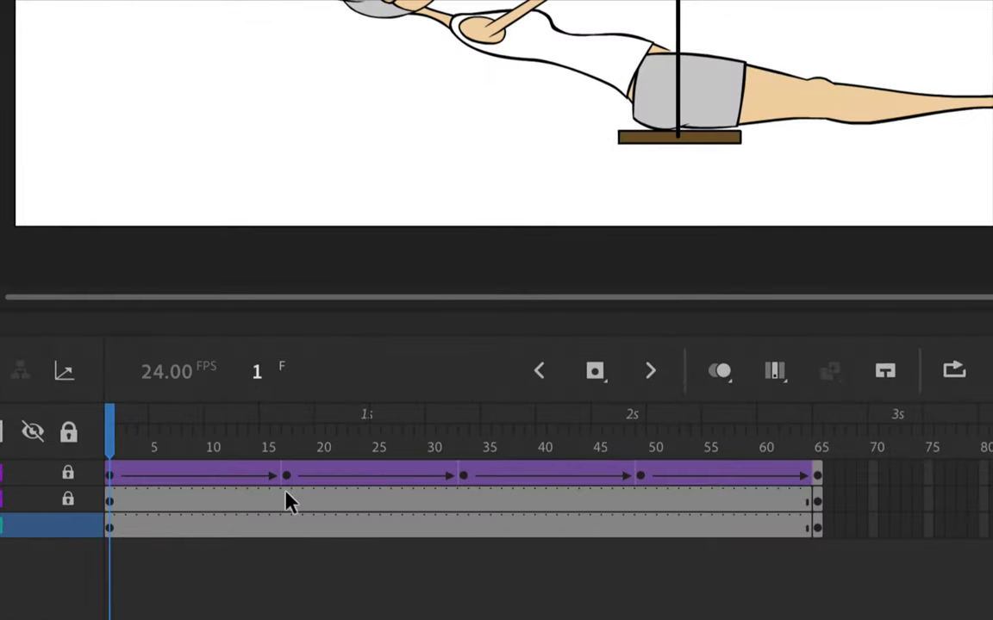
click(287, 498)
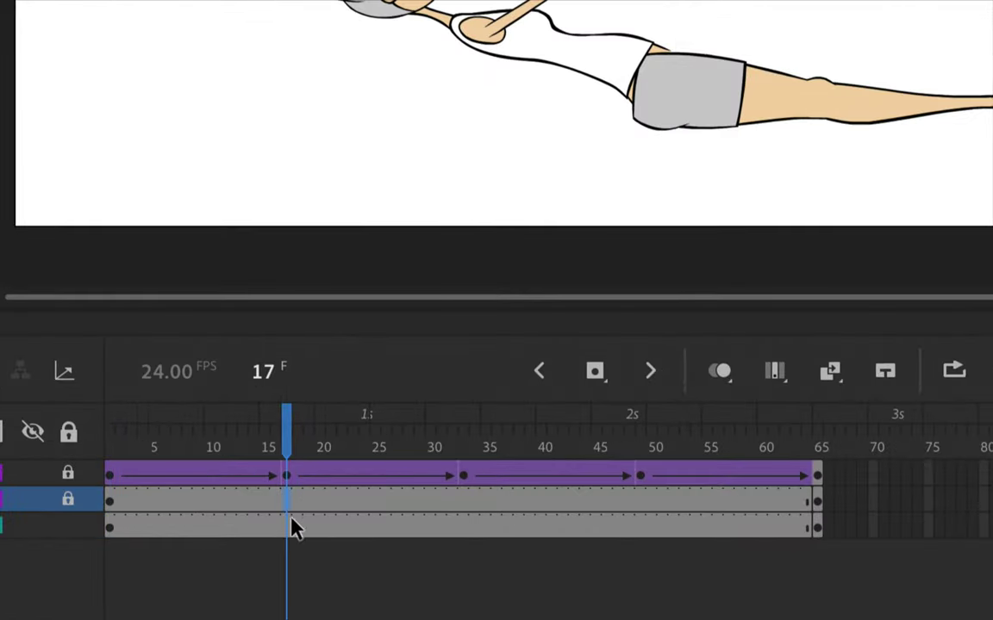
click(290, 523)
key(F6)
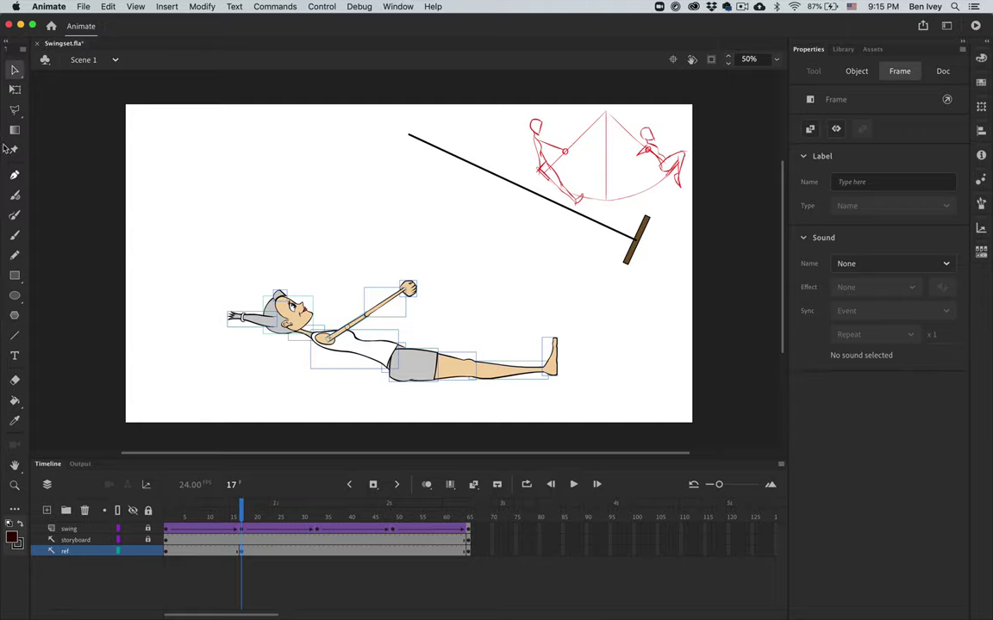
Step: Select all of the girl's body parts on frame 17, then move and rotate them together so her hips sit on the tilted swing seat
drag(178, 244, 589, 422)
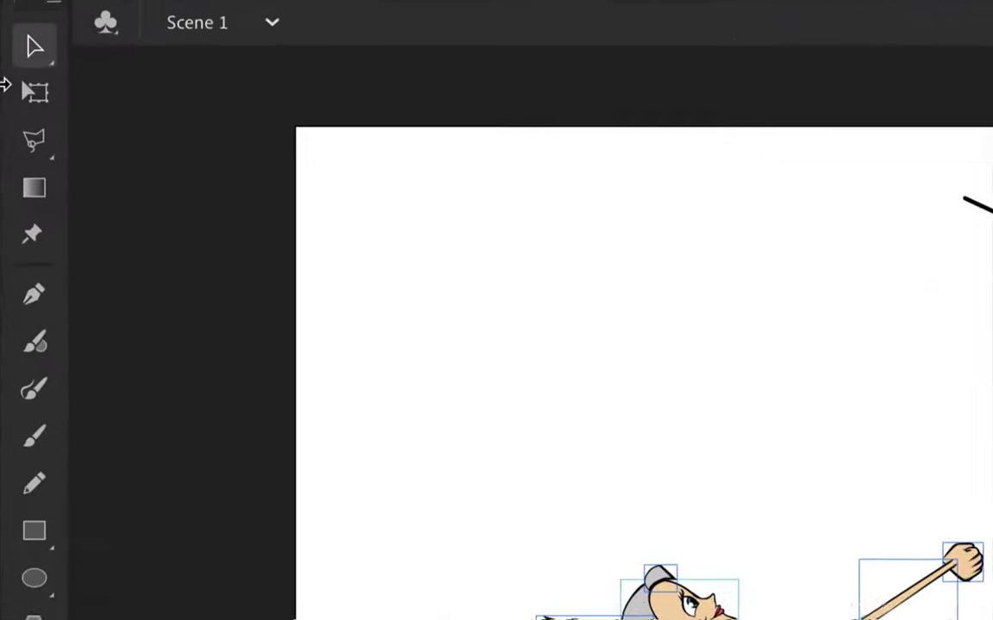
click(14, 89)
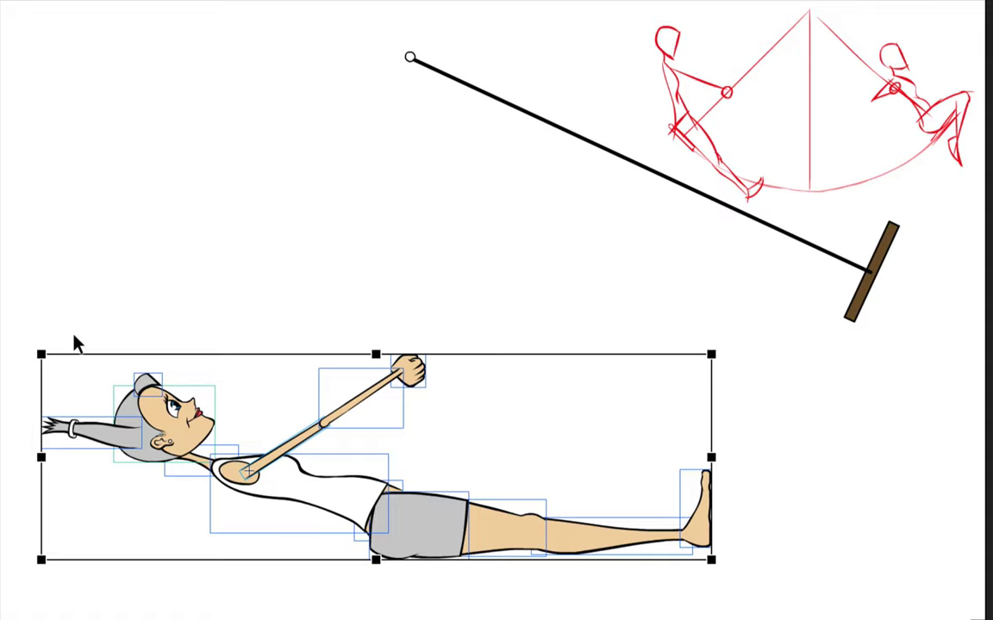
drag(49, 355, 472, 303)
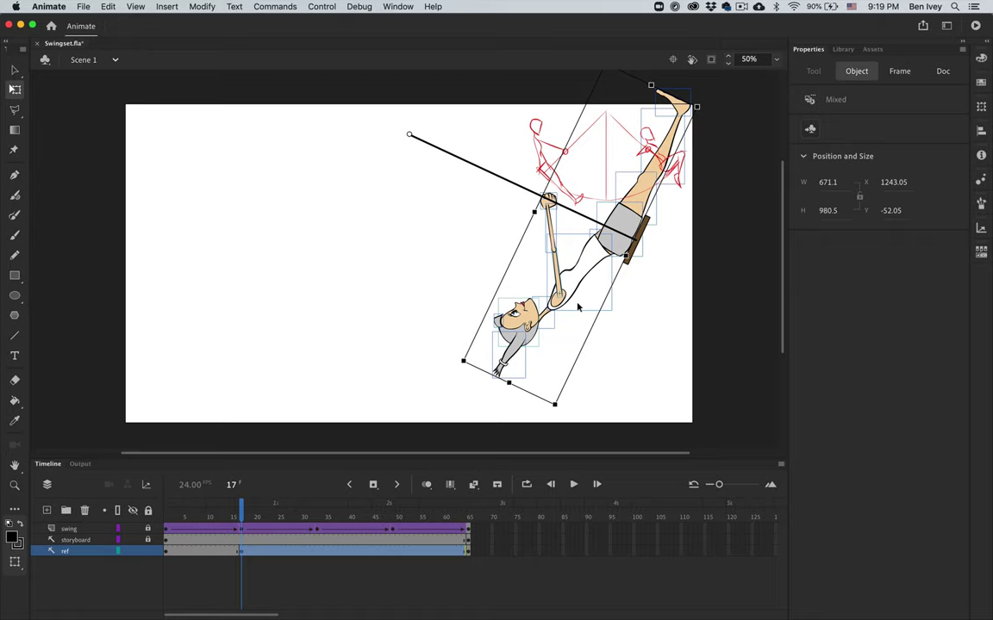
Step: Select the lower leg and foot, set their pivot at the knee, and rotate them clockwise so the knee bends over the seat
key(super+equal)
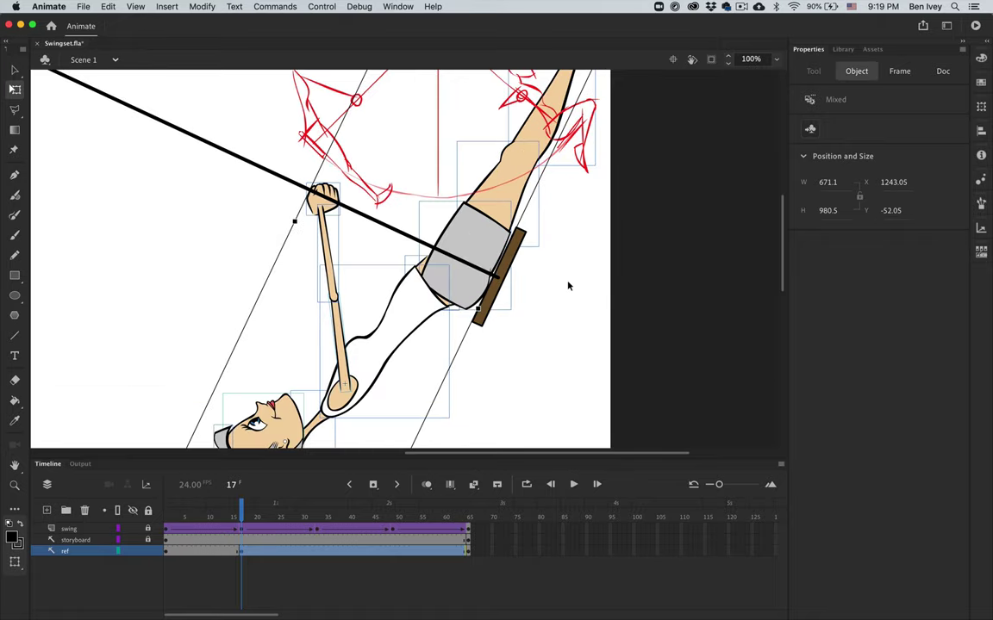
scroll(567, 286, right, 5)
scroll(568, 286, up, 3)
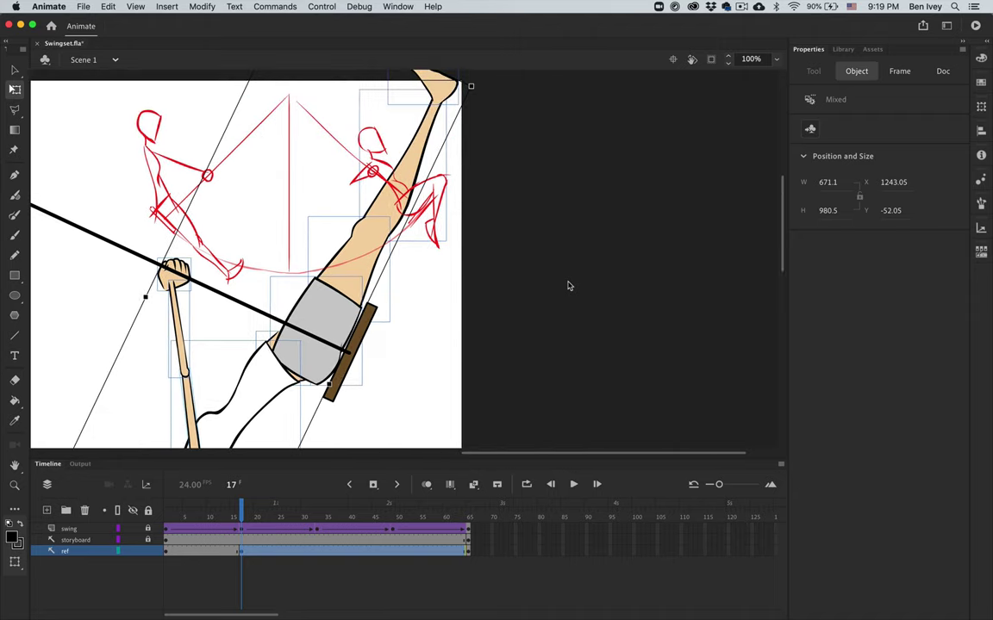
click(319, 177)
key(v)
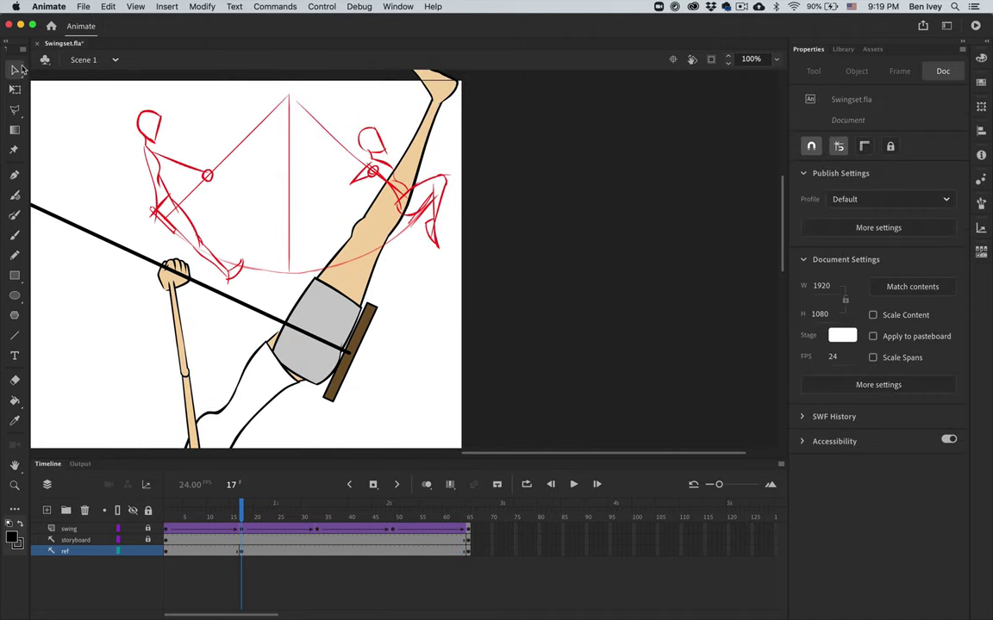
click(385, 155)
scroll(388, 155, up, 2)
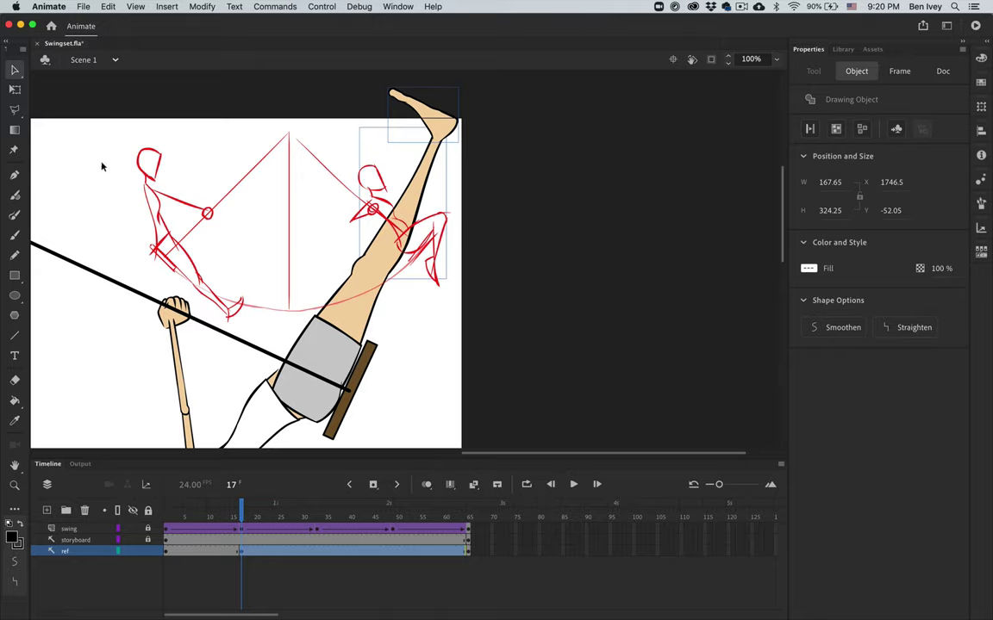
click(14, 90)
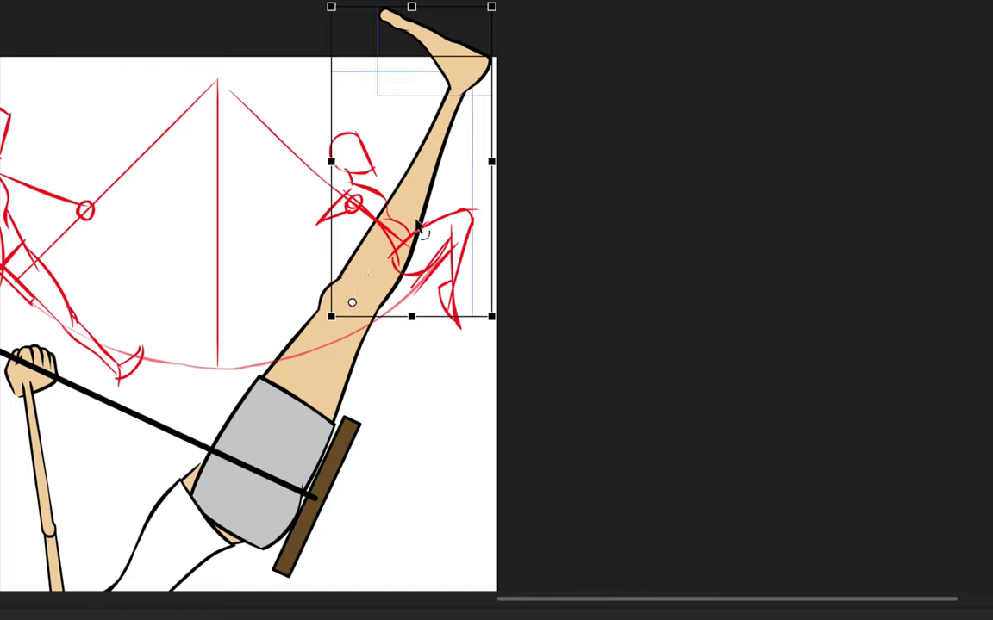
drag(507, 332, 226, 461)
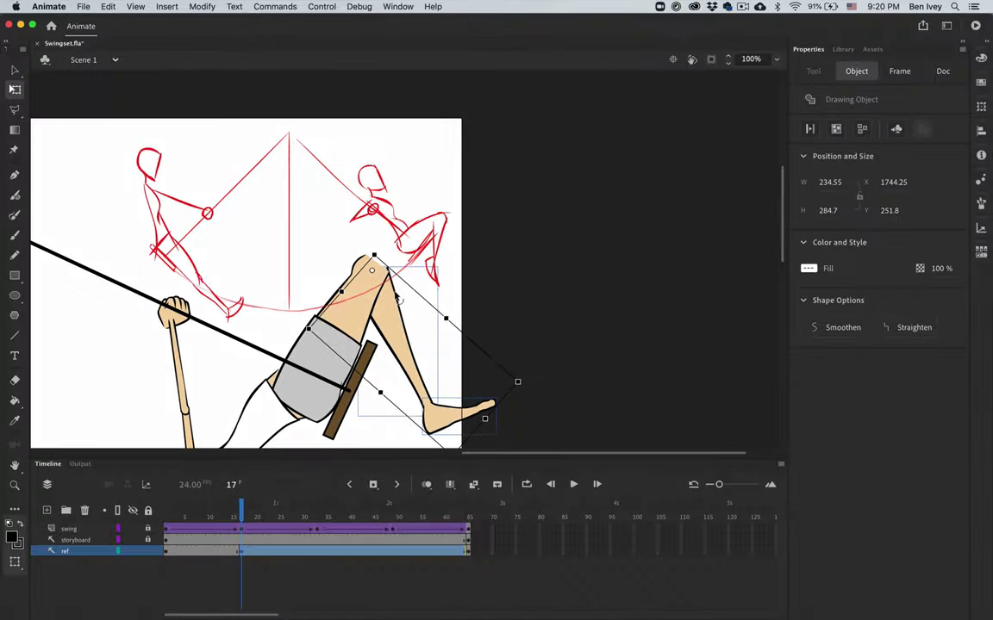
Step: Set the foot's pivot at the ankle and rotate the foot clockwise so the toes point down
scroll(456, 388, down, 5)
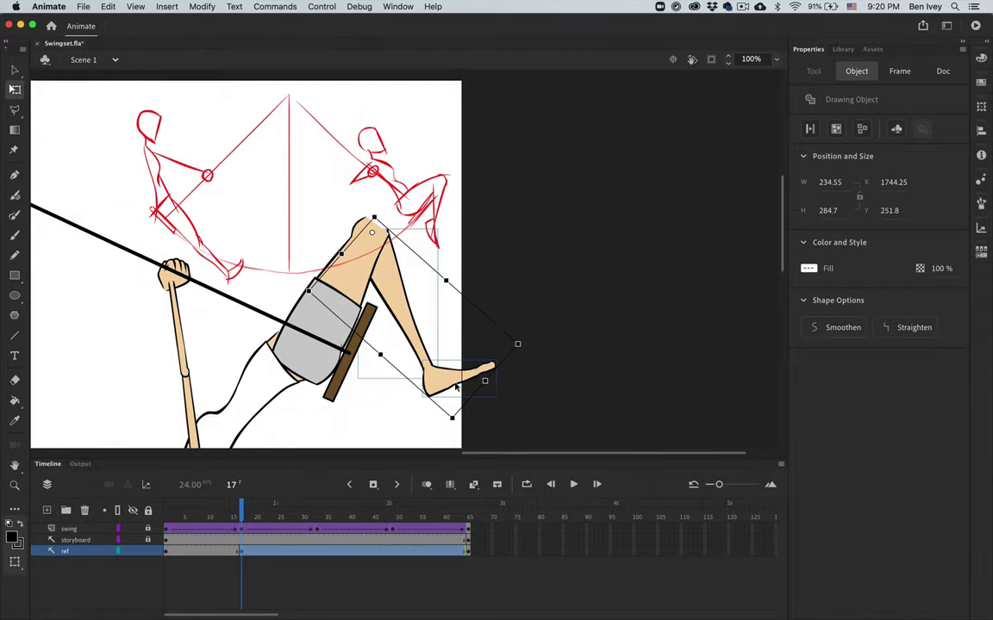
click(450, 292)
click(450, 293)
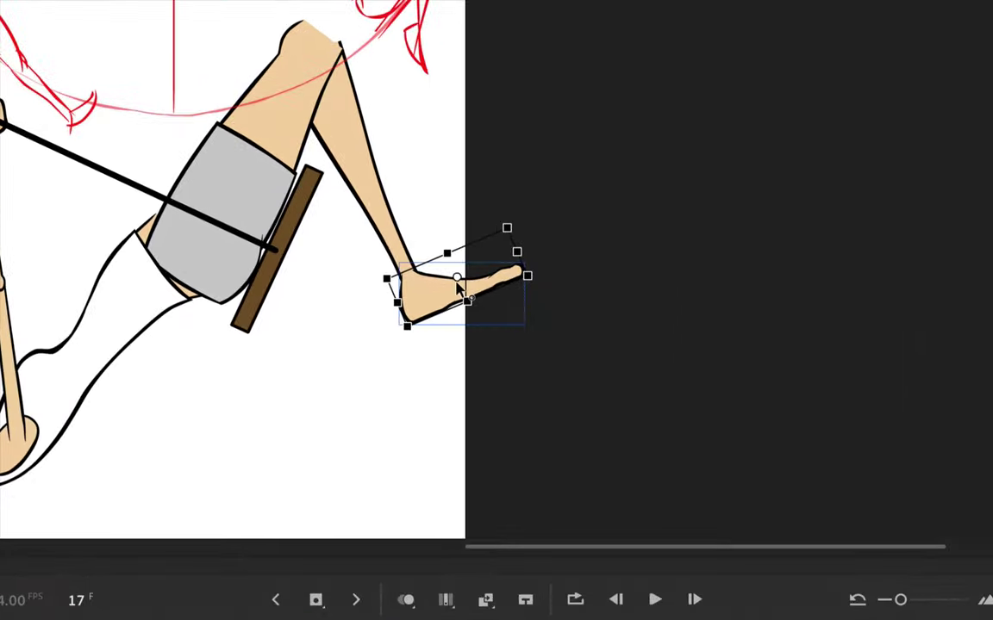
drag(457, 279, 401, 273)
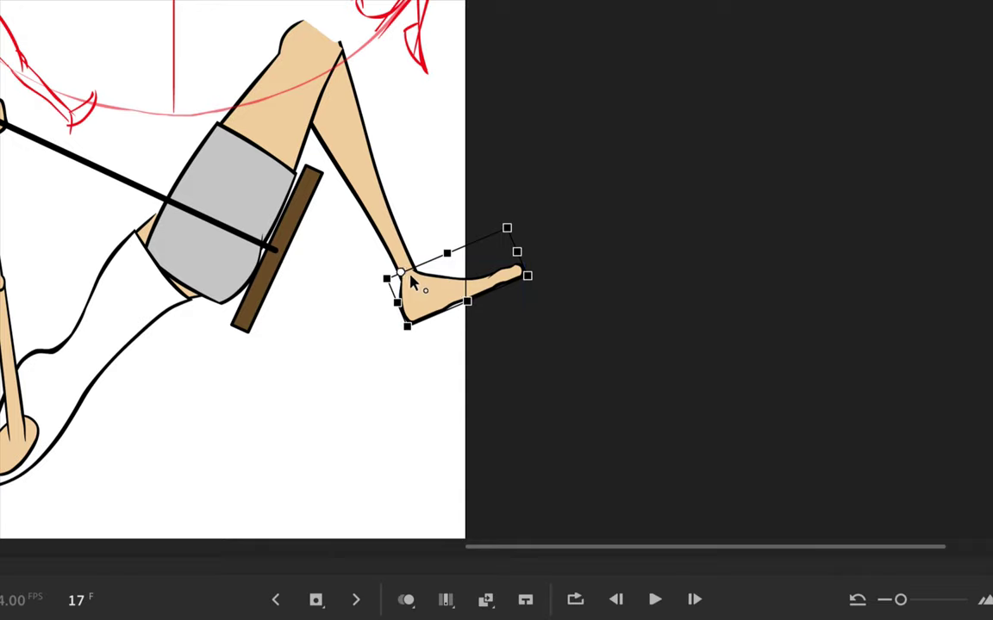
drag(547, 295, 519, 363)
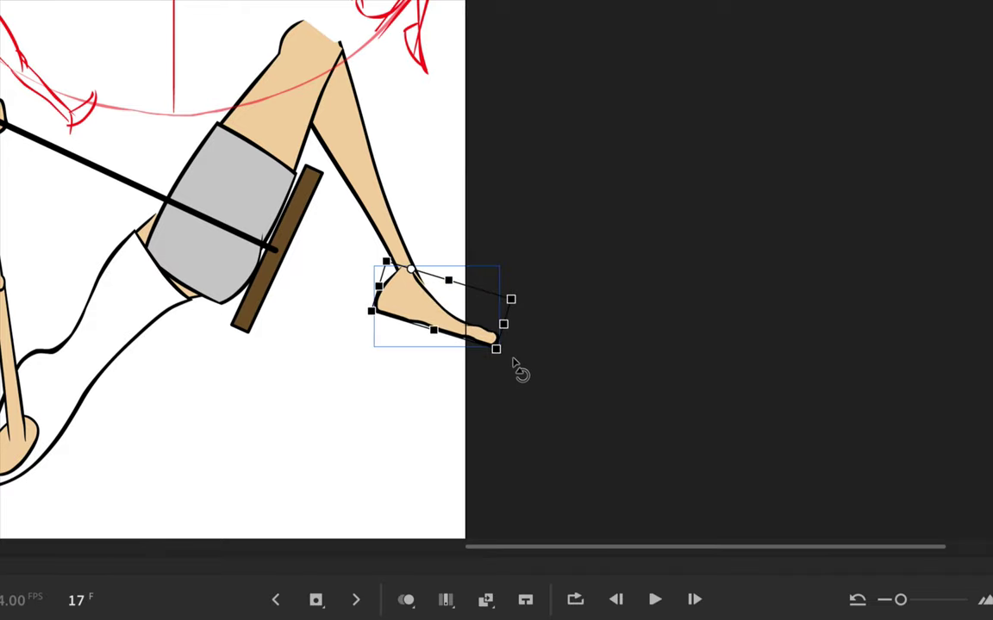
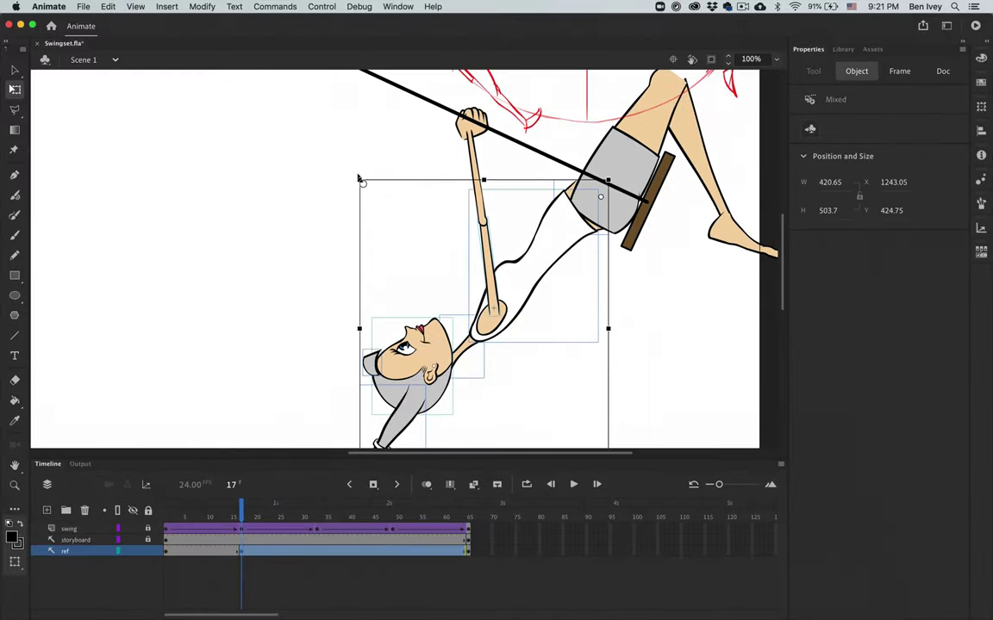
Step: Rotate the torso, head and upper arm together clockwise about the hip so the upper body rises toward the rope
drag(360, 179, 556, 67)
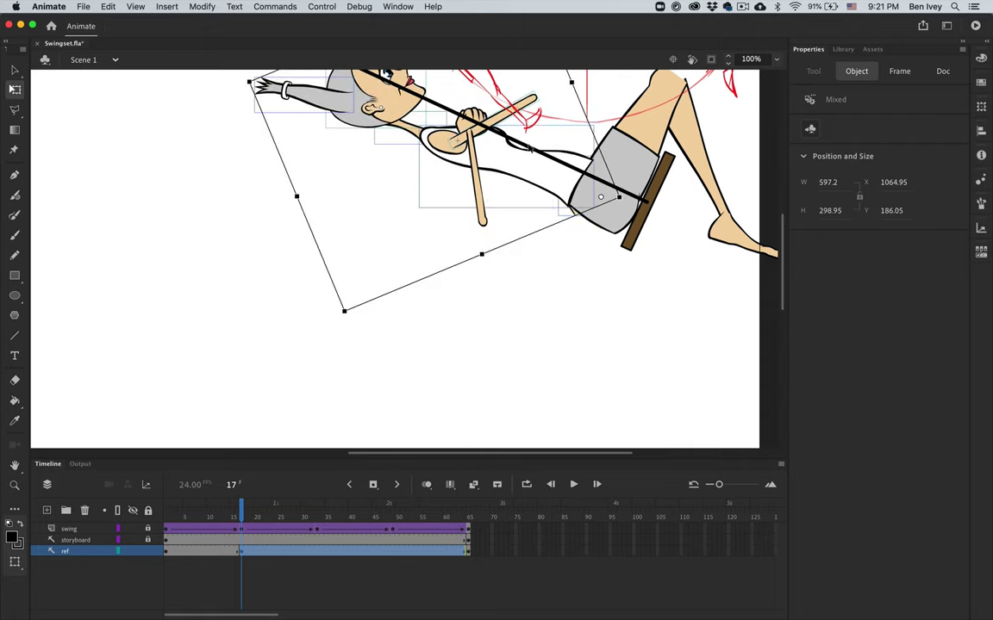
scroll(543, 108, right, 5)
scroll(543, 108, up, 3)
scroll(529, 149, left, 3)
scroll(530, 148, up, 3)
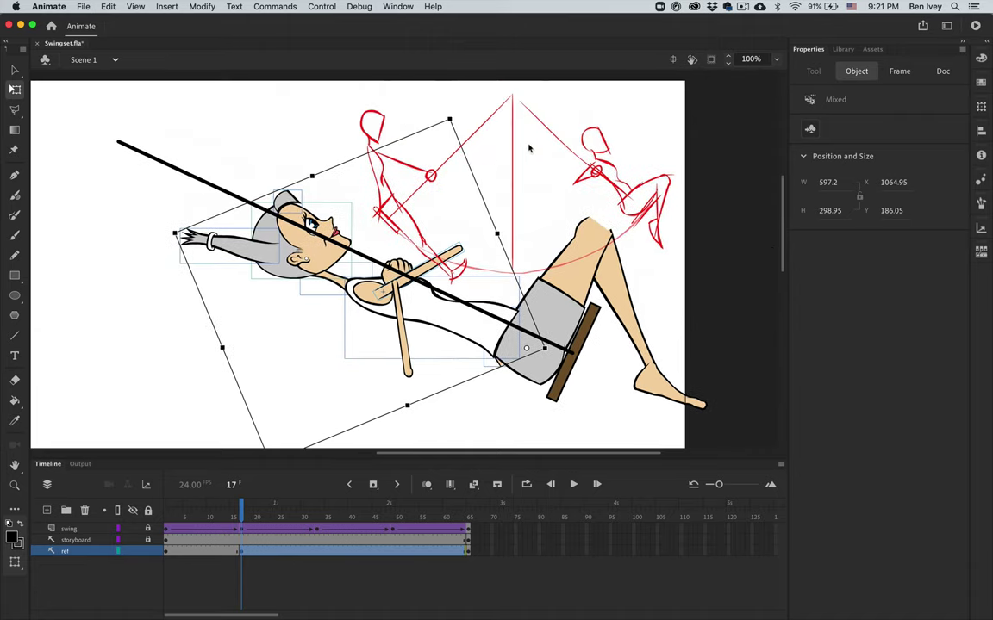
Step: Nudge the upper arm left and slightly up so its end sits within the shoulder
click(339, 323)
key(super+equal)
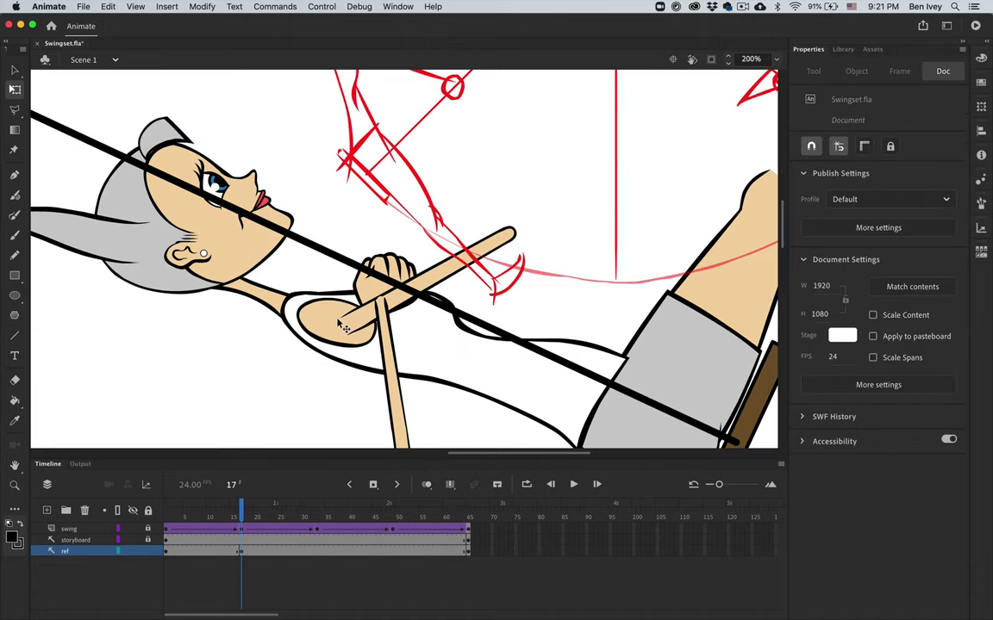
scroll(339, 326, left, 10)
scroll(338, 323, right, 5)
scroll(338, 323, down, 2)
scroll(338, 322, right, 5)
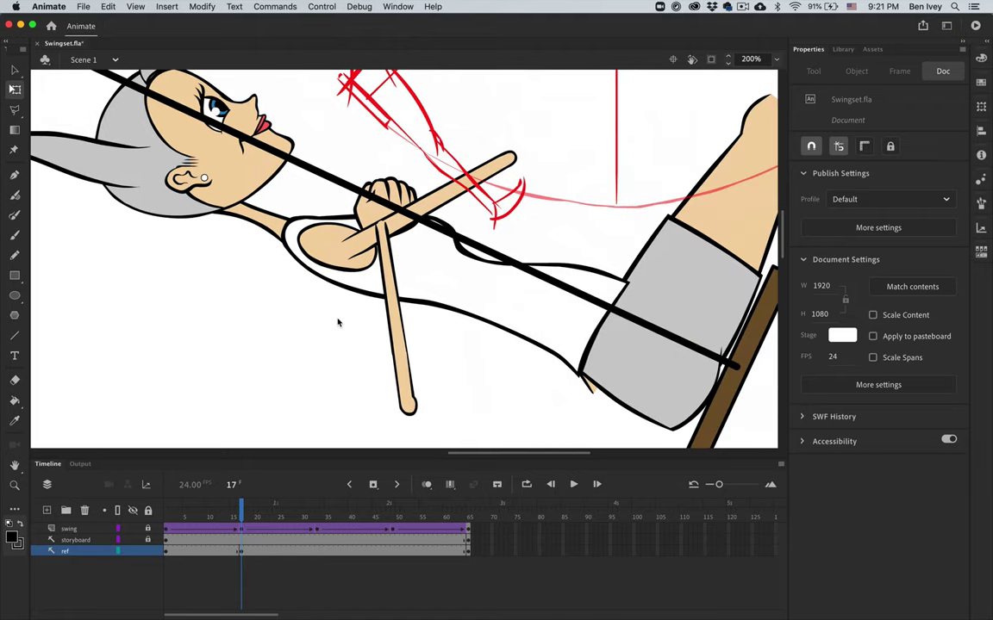
click(15, 70)
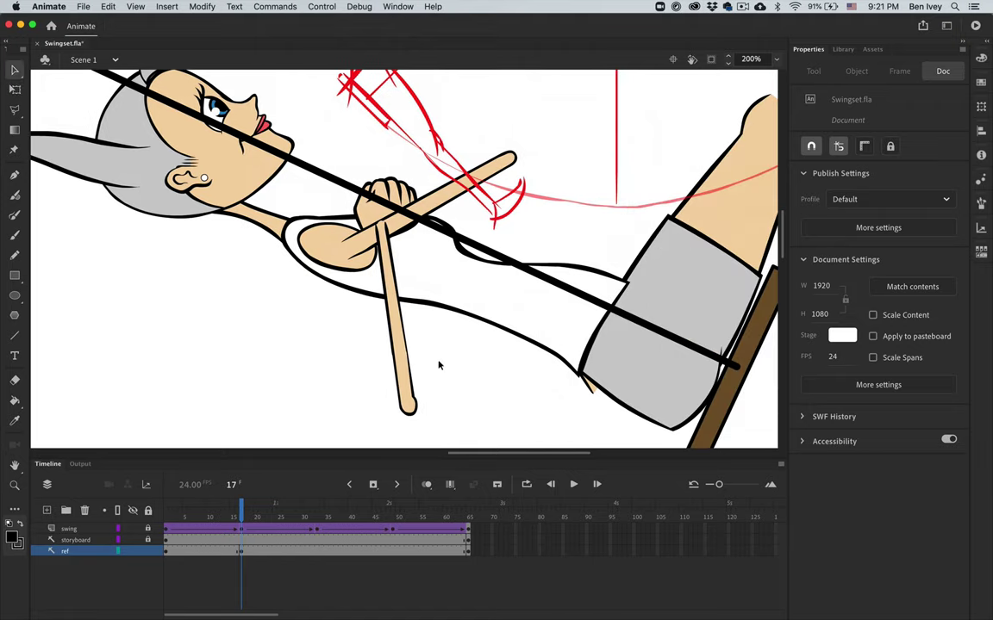
click(463, 194)
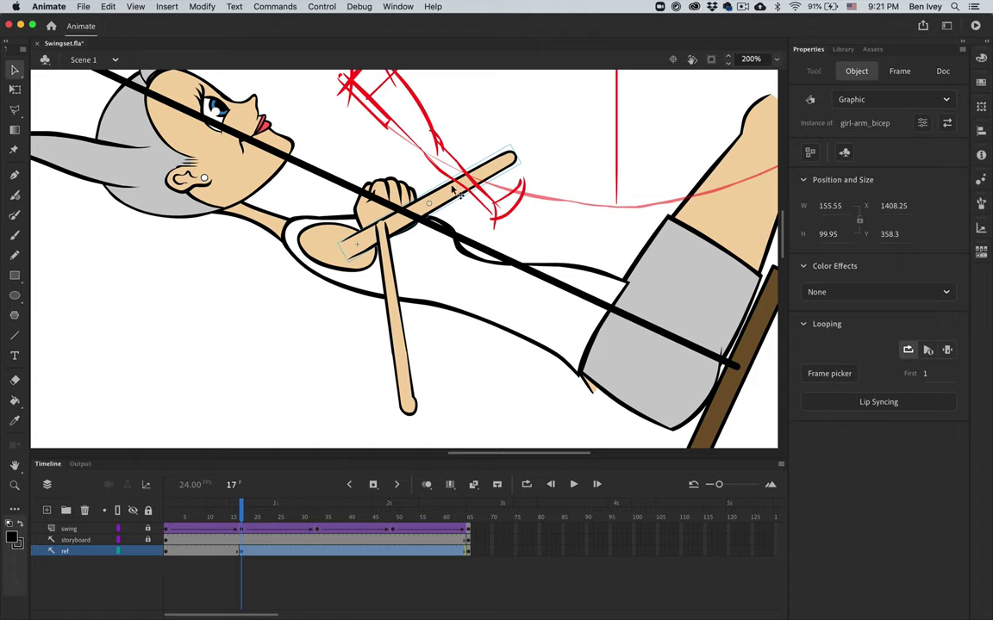
key(Up)
key(Up)
key(Up)
key(Up)
key(Up)
key(Up)
key(Up)
key(Up)
key(Up)
key(Up)
key(Left)
key(Left)
key(Left)
key(Left)
key(Left)
key(Left)
key(Left)
key(Left)
key(Left)
key(Left)
key(Left)
key(Left)
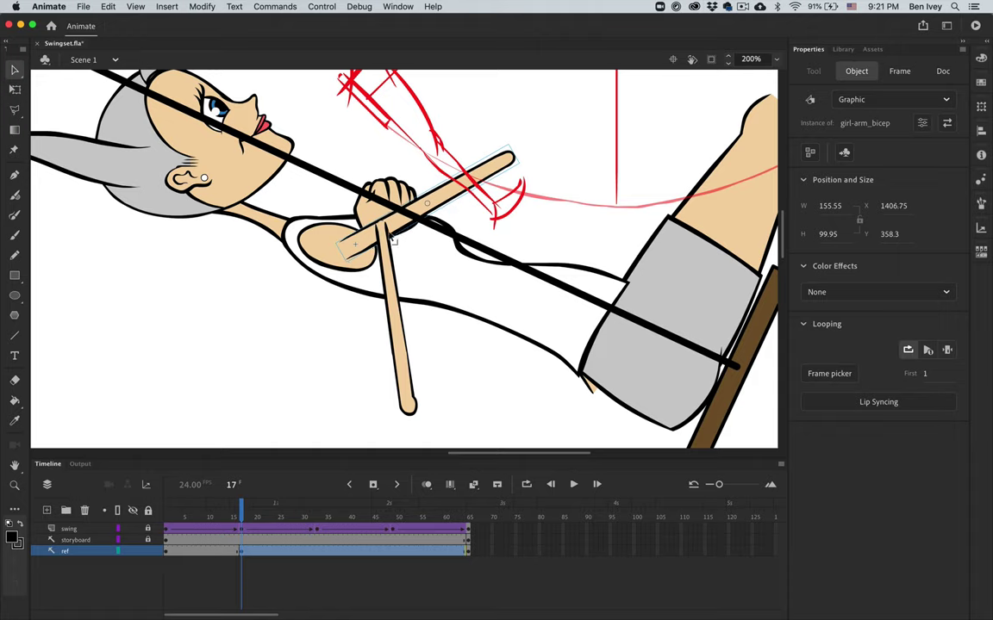
key(Down)
key(Down)
key(Down)
key(Down)
key(Down)
key(Left)
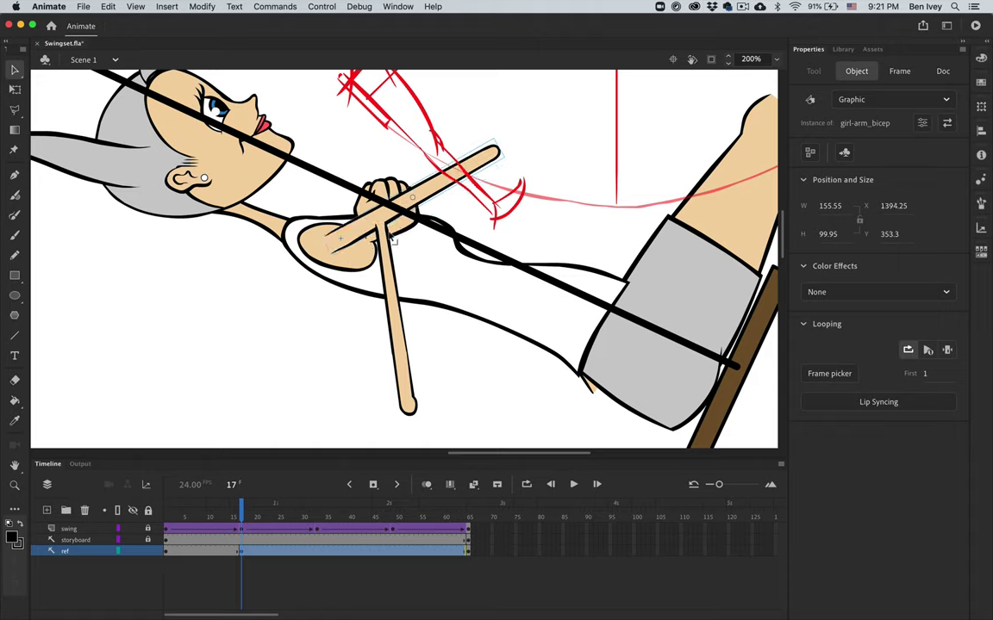
Step: Set the upper arm's pivot at the shoulder with Free Transform and rotate it clockwise until it hangs below the torso
click(15, 88)
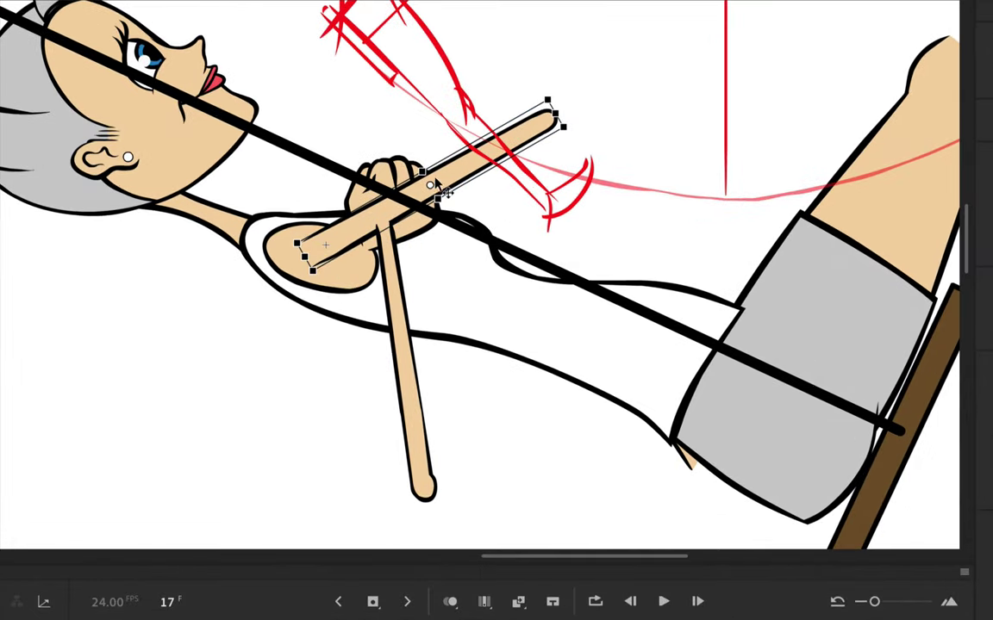
drag(405, 172, 316, 252)
drag(507, 243, 221, 547)
Step: Set the forearm's pivot at the wrist and rotate it clockwise so its elbow end swings toward the upper arm
click(421, 465)
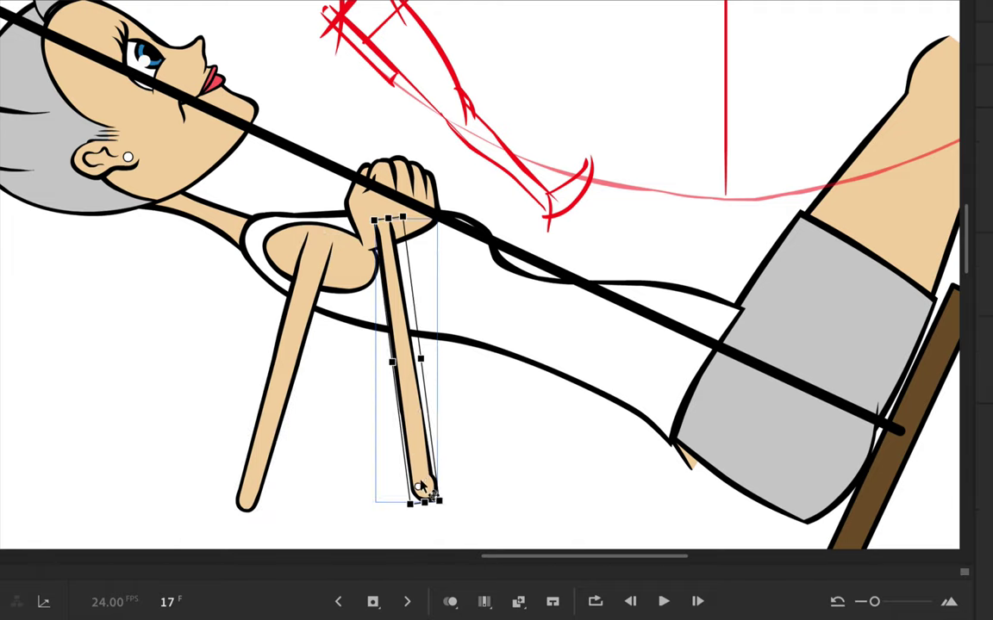
drag(418, 490, 382, 236)
drag(449, 512, 311, 511)
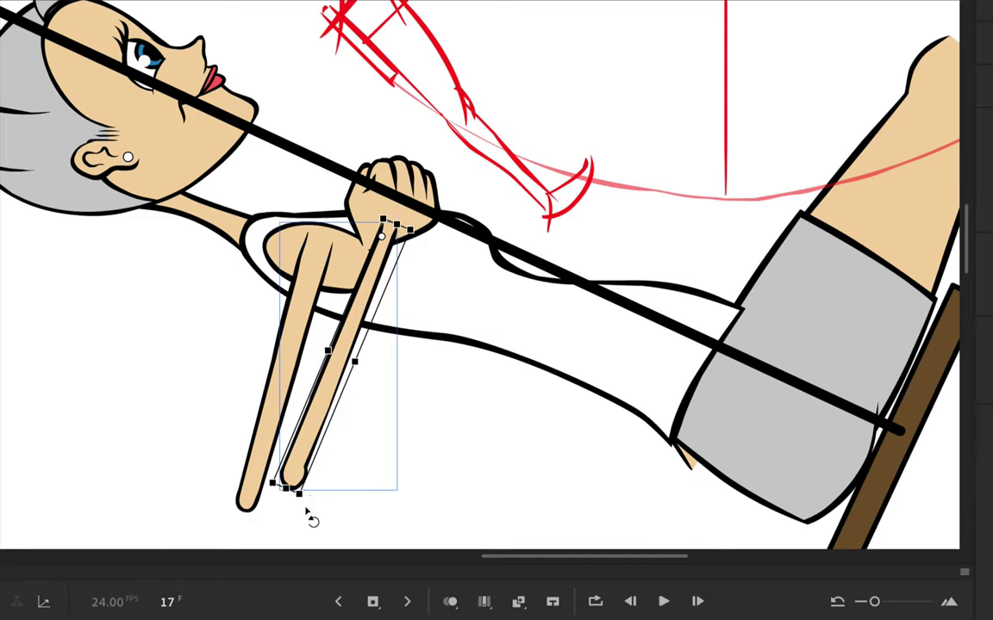
drag(310, 516, 235, 441)
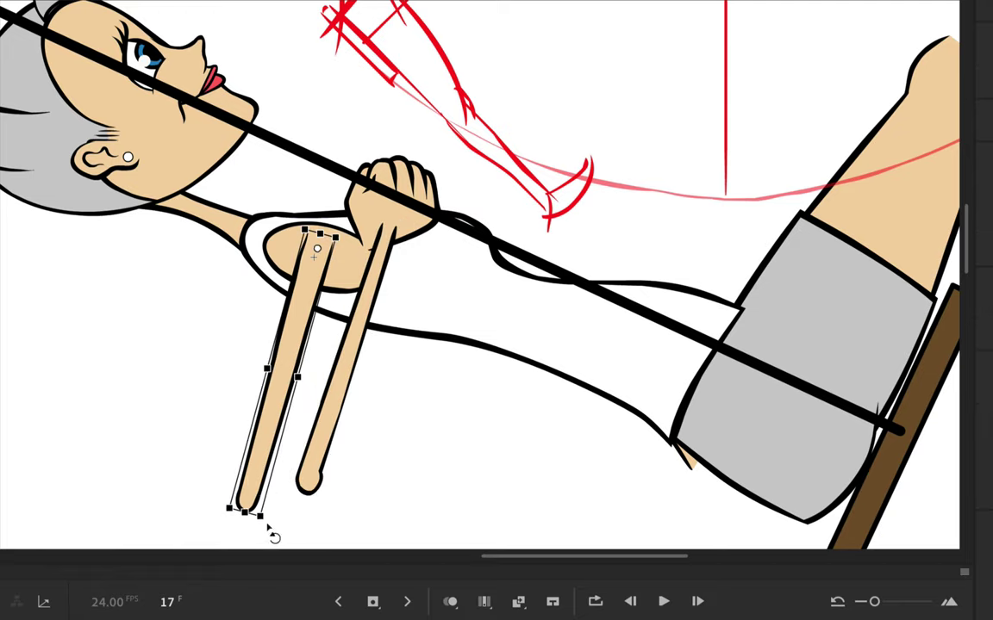
Step: Rotate the upper arm about the shoulder and the forearm about the wrist counterclockwise in turns until their elbow ends overlap
drag(264, 524, 351, 521)
click(344, 412)
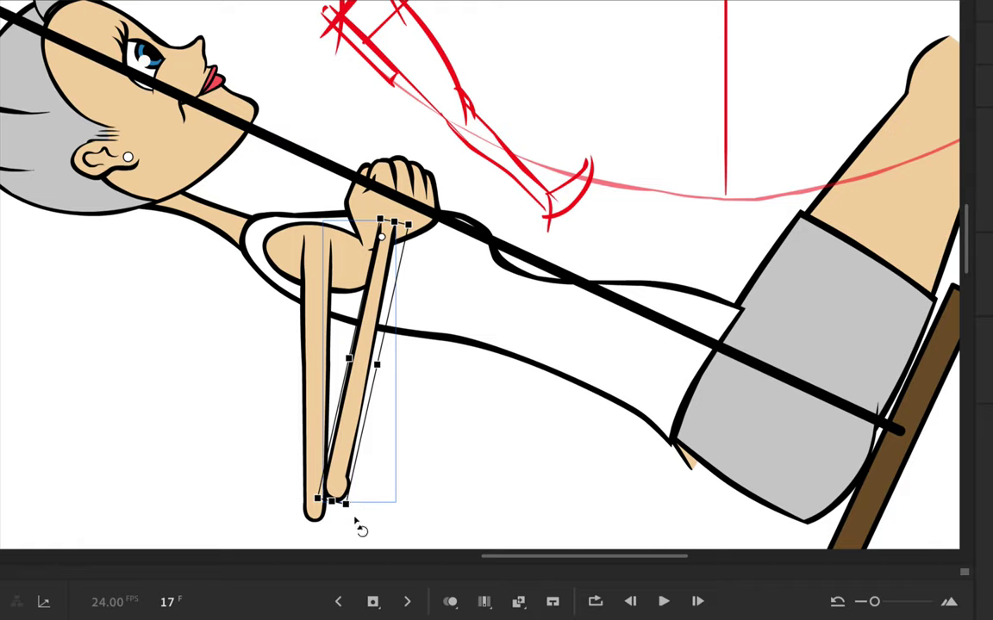
click(313, 449)
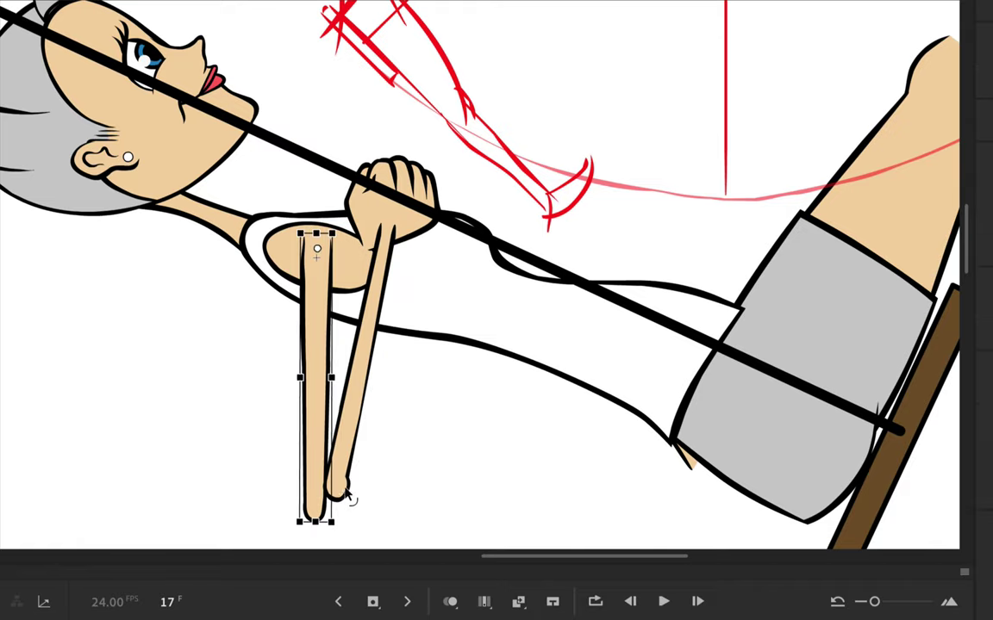
drag(349, 526, 400, 530)
click(362, 427)
click(338, 439)
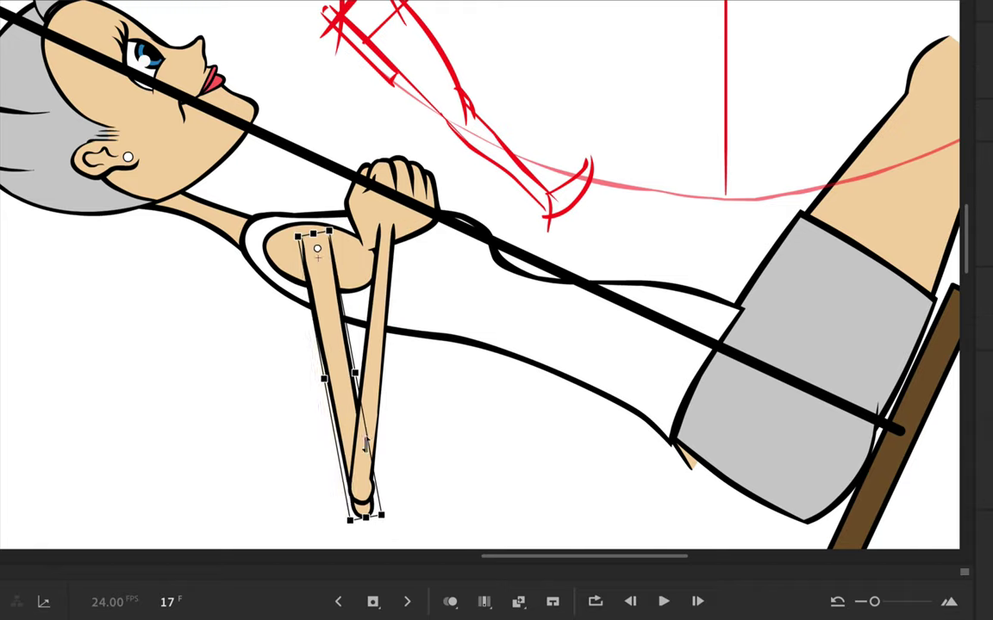
click(377, 423)
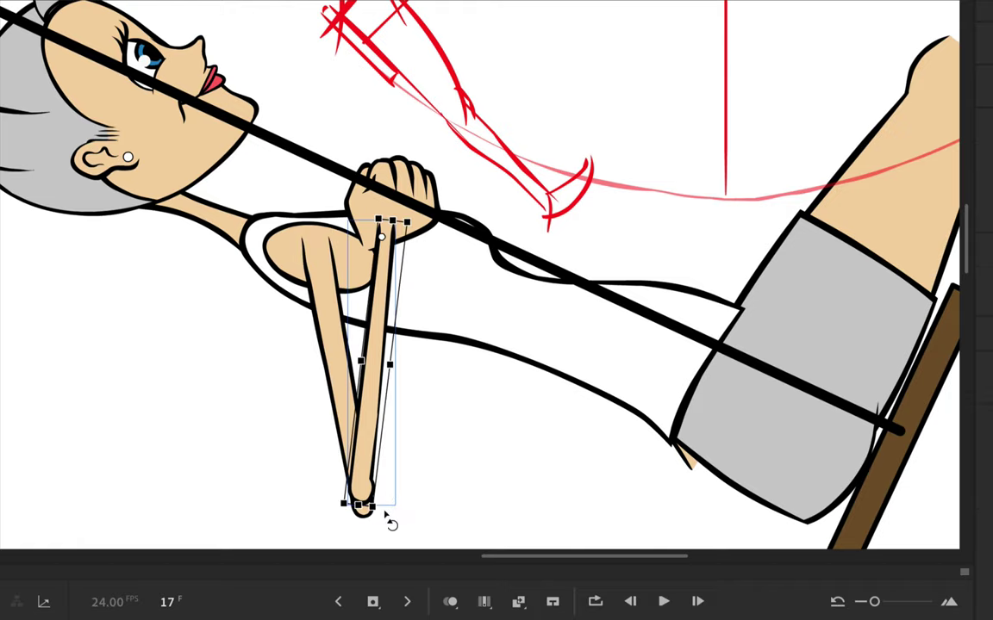
click(354, 421)
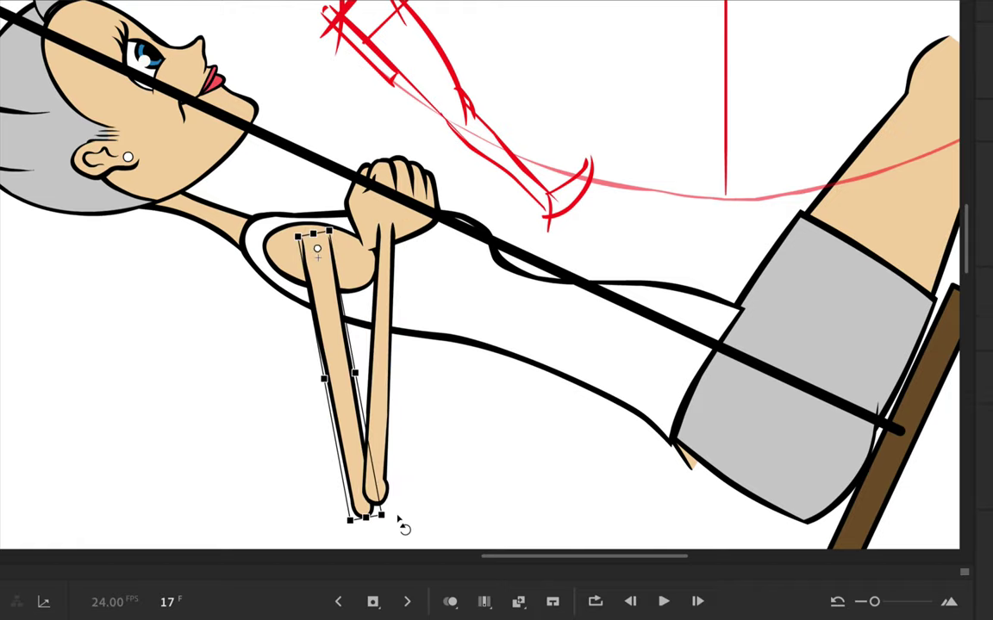
drag(388, 517, 414, 514)
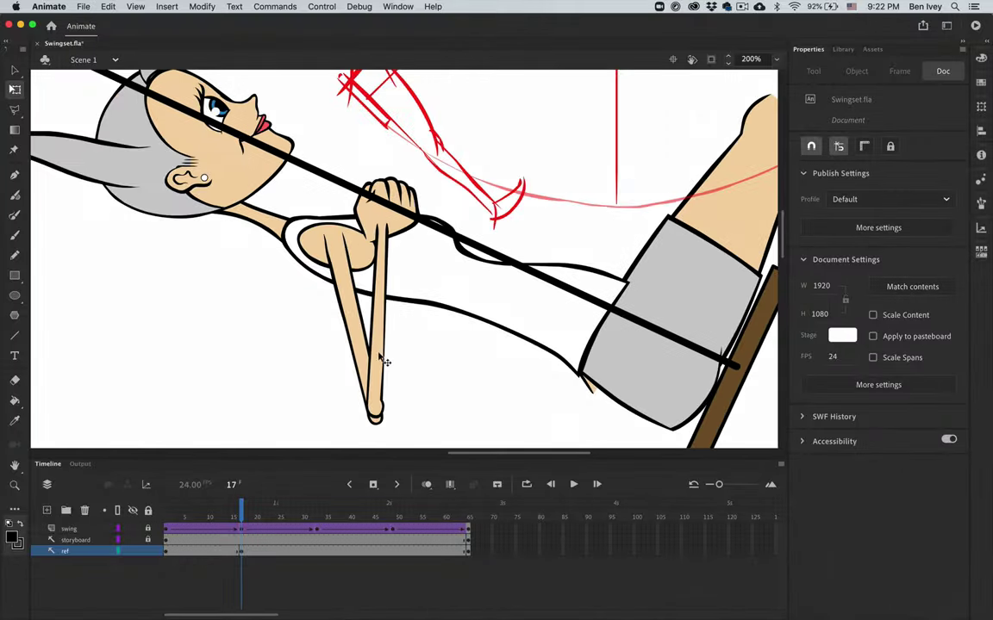
Step: Fine-tune the rotation of the forearm and upper arm so both ends line up at the elbow
click(384, 423)
mouse_move(395, 436)
mouse_down()
mouse_move(403, 426)
mouse_move(395, 420)
mouse_up()
click(379, 399)
click(430, 410)
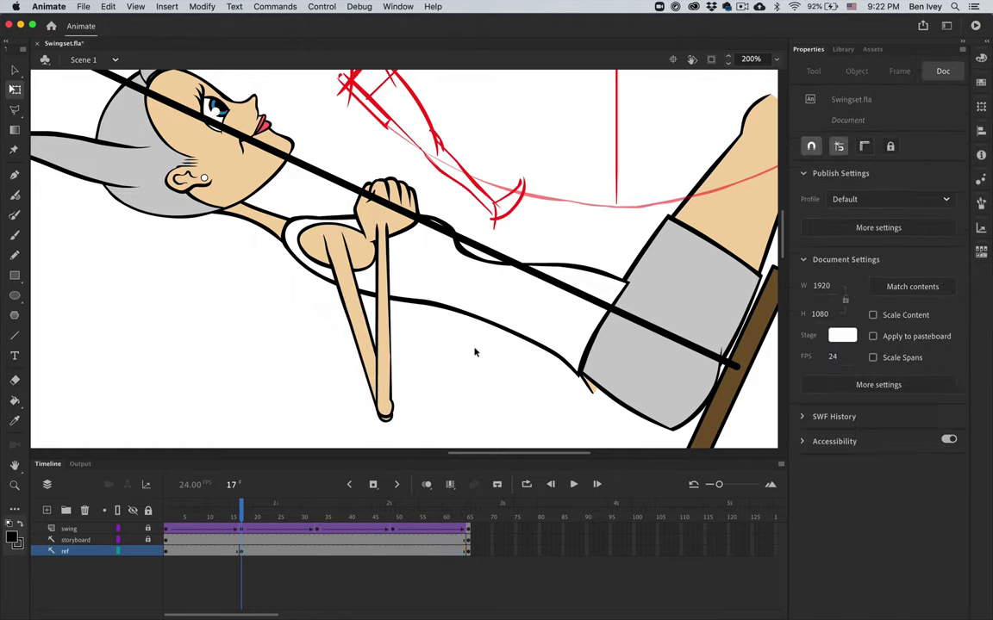
Step: Set the forearm's pivot at the elbow and rotate it slightly counterclockwise to adjust where it meets the hand
click(387, 245)
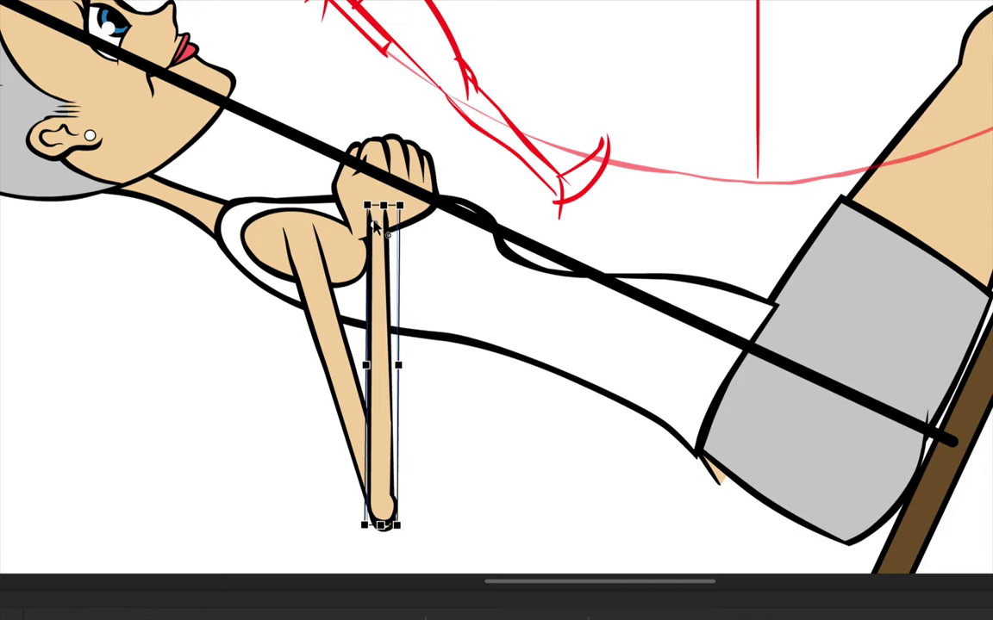
drag(378, 221, 382, 509)
drag(412, 214, 403, 209)
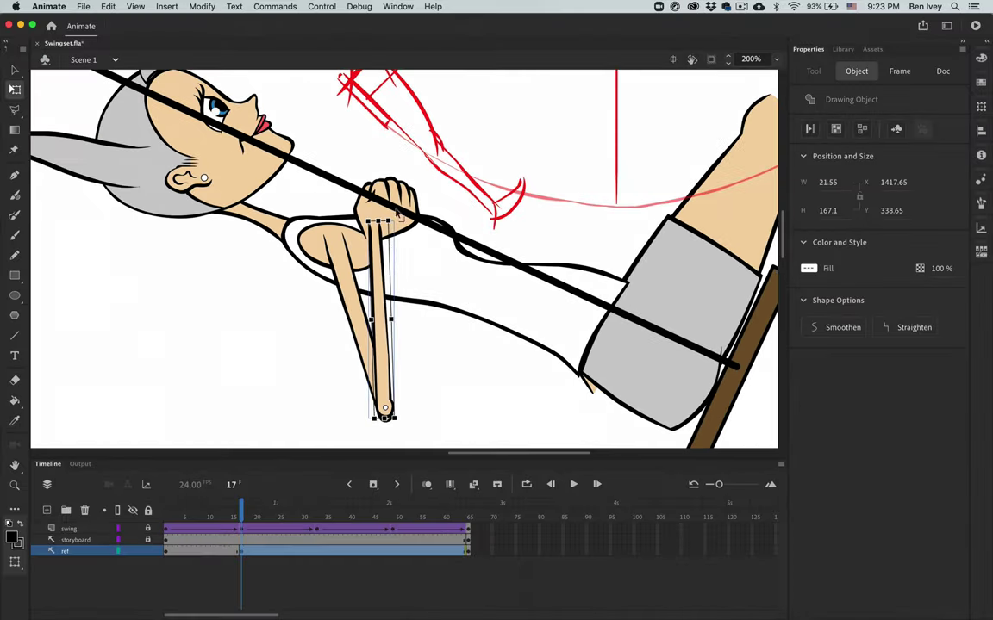
click(279, 330)
Step: Select the head and hair without the neck, set their pivot at the top of the neck and tilt them back counterclockwise
key(super+1)
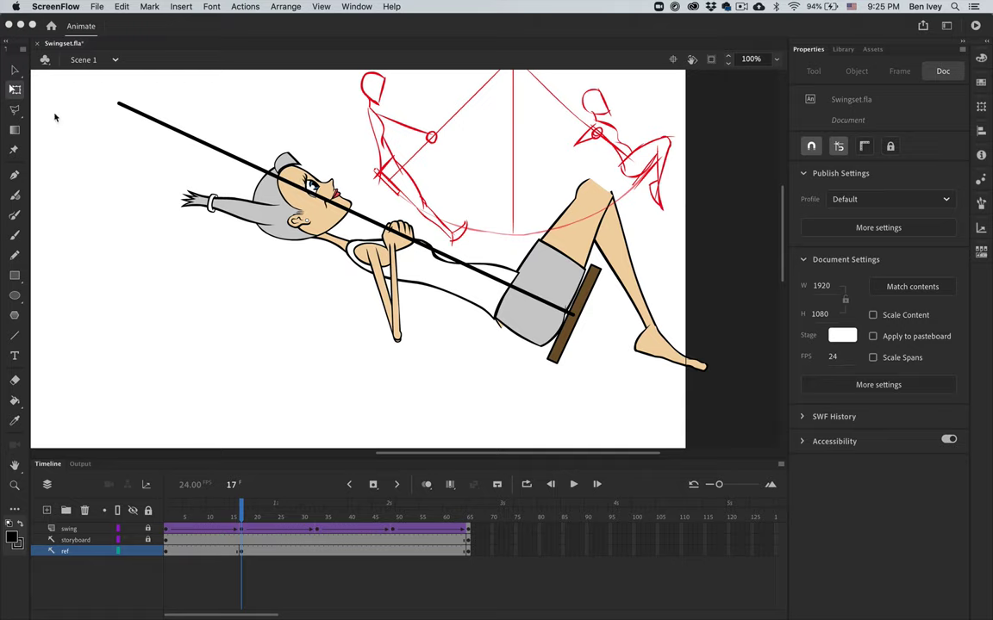
click(13, 74)
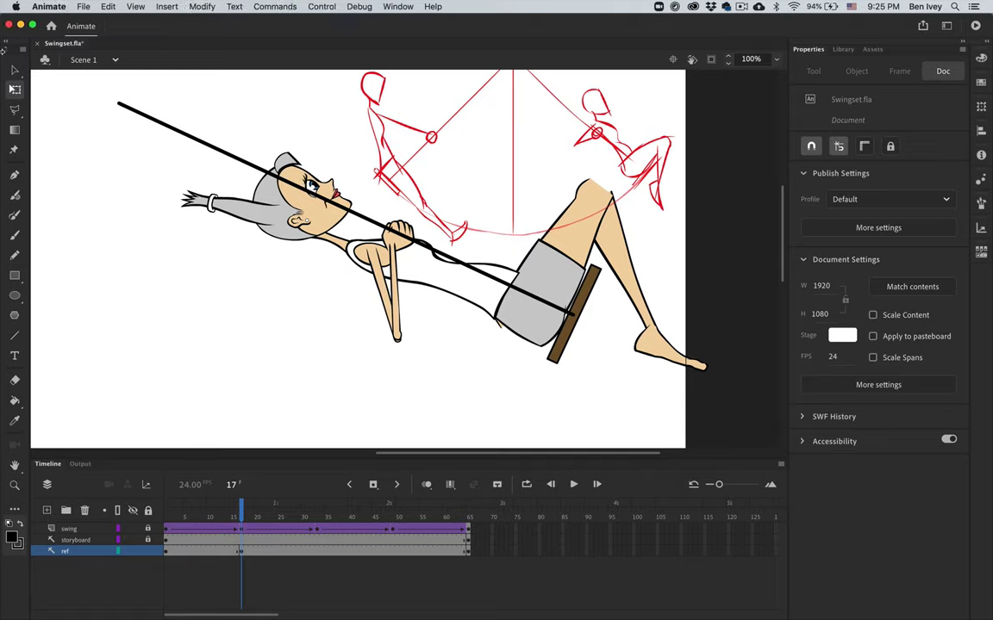
key(v)
drag(217, 217, 313, 260)
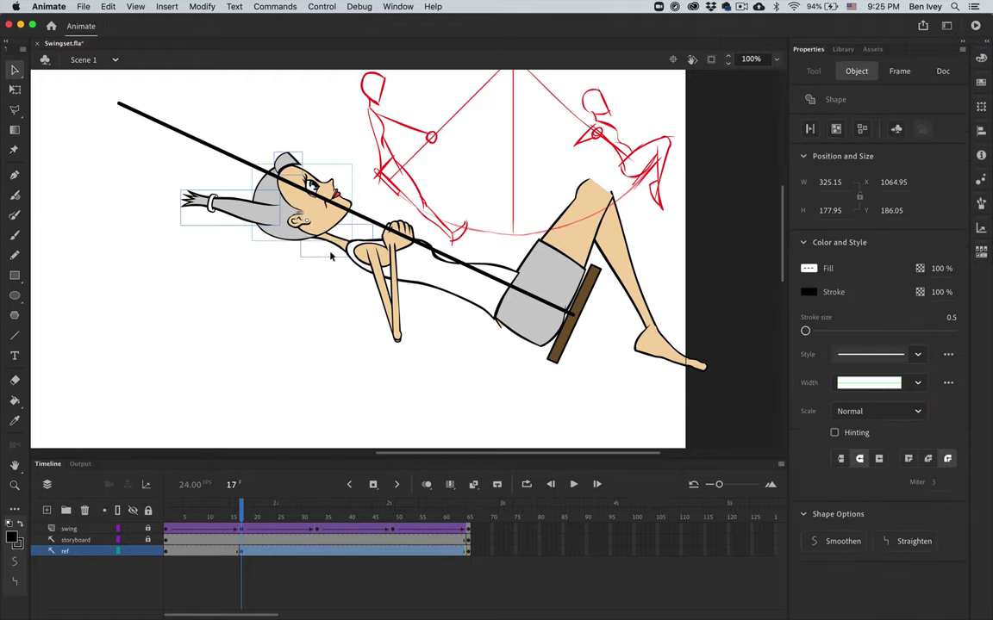
shift+click(343, 252)
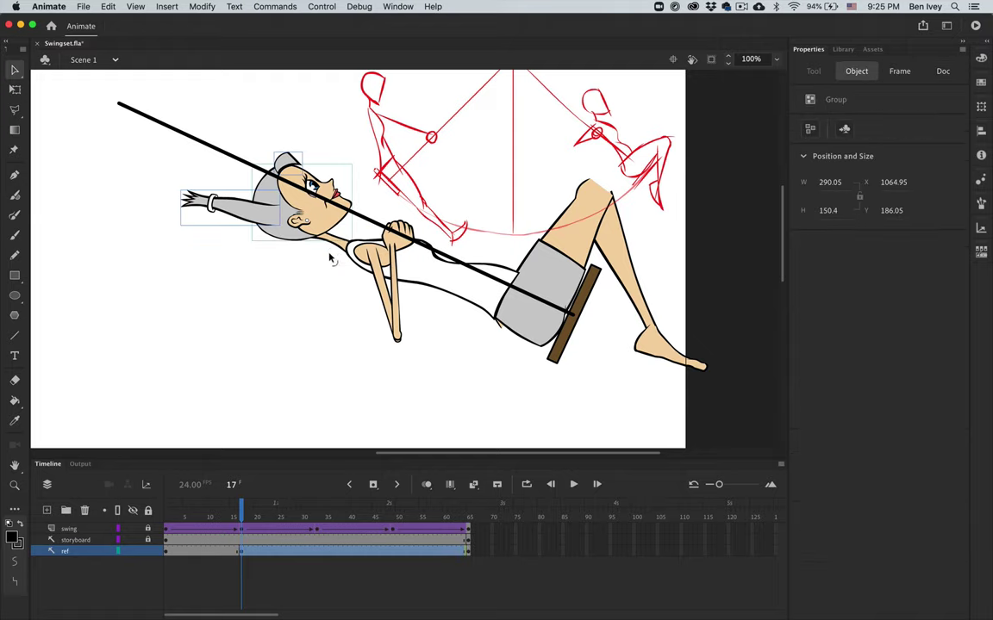
key(q)
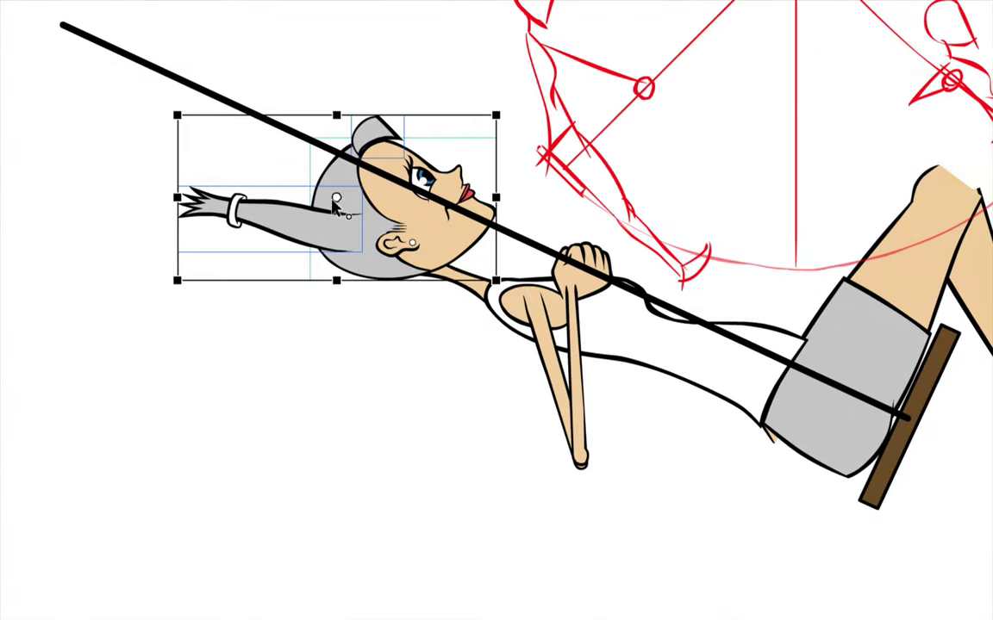
drag(336, 197, 398, 240)
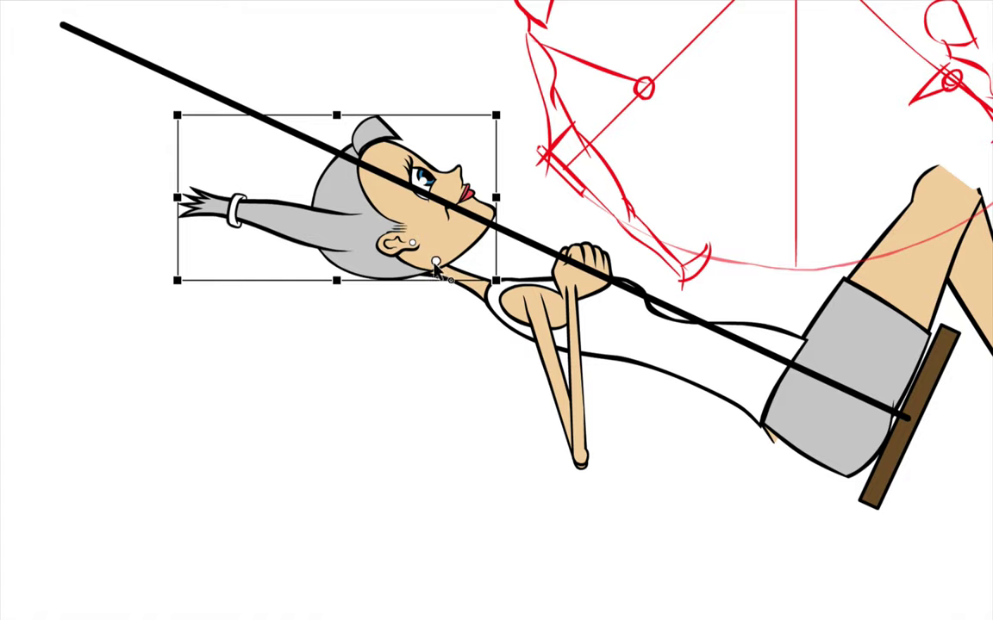
drag(398, 239, 435, 260)
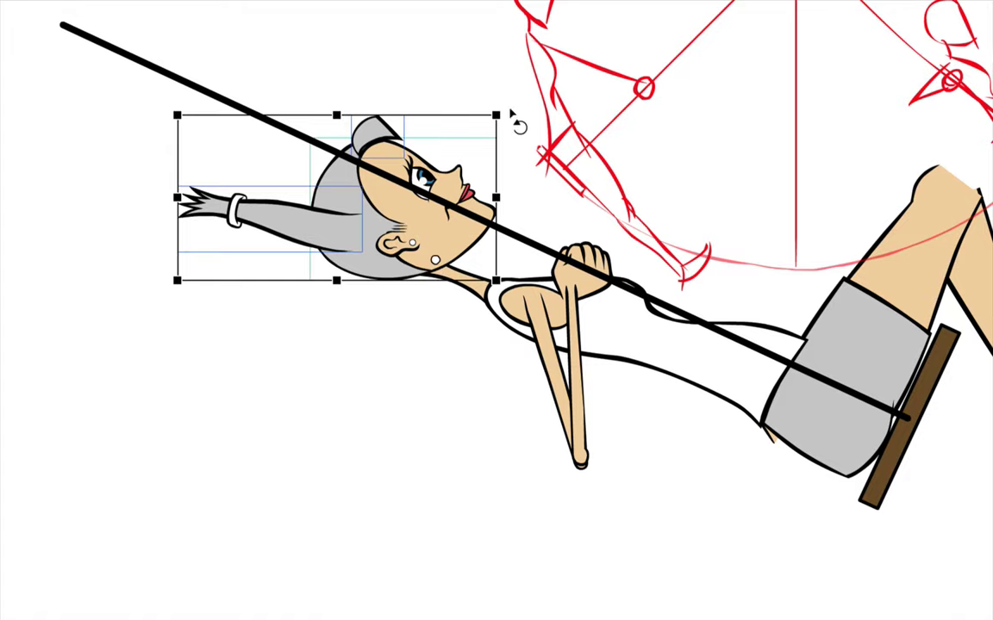
drag(510, 116, 442, 105)
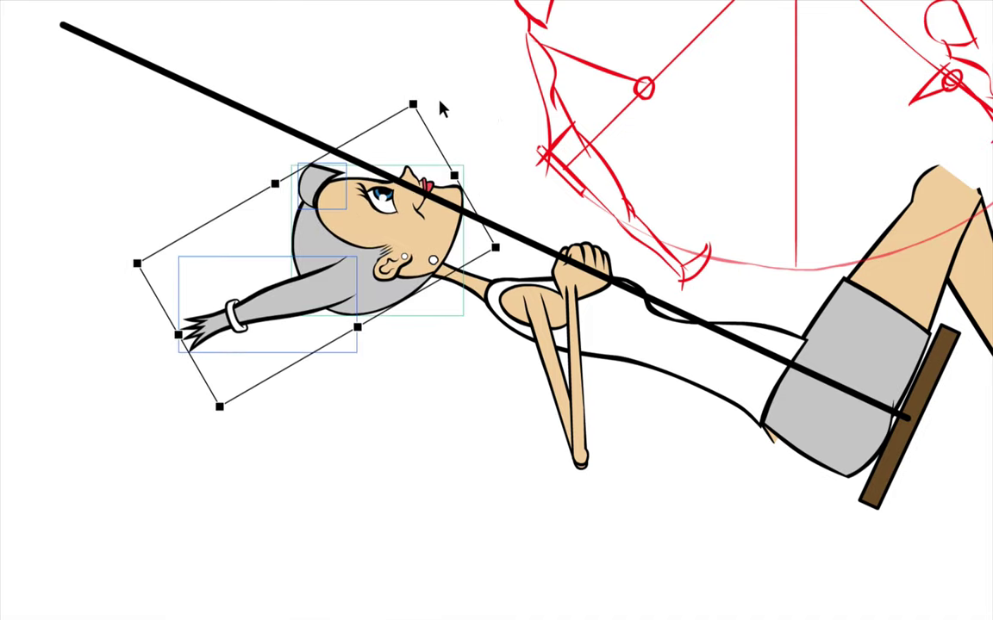
key(Left)
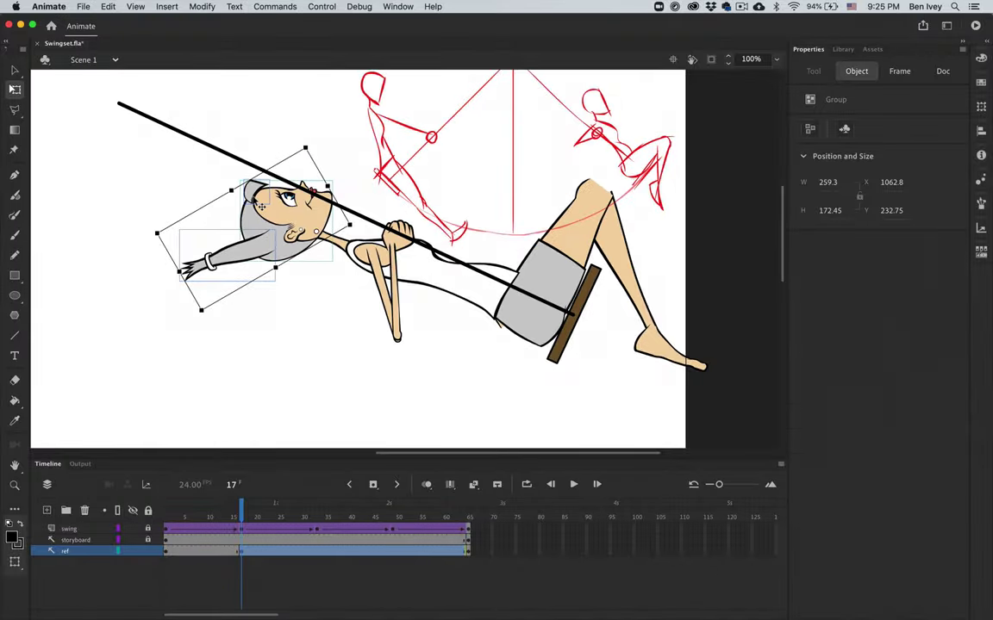
key(Escape)
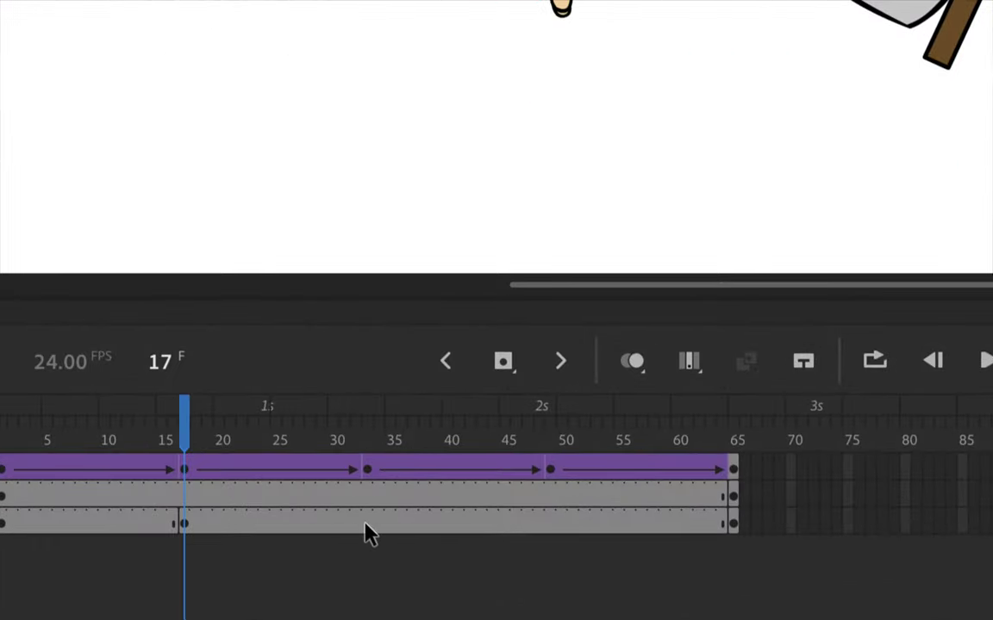
Step: Insert a keyframe at frame 33 on the ref layer and rotate and move the whole figure so it sits upright on the swing
click(367, 531)
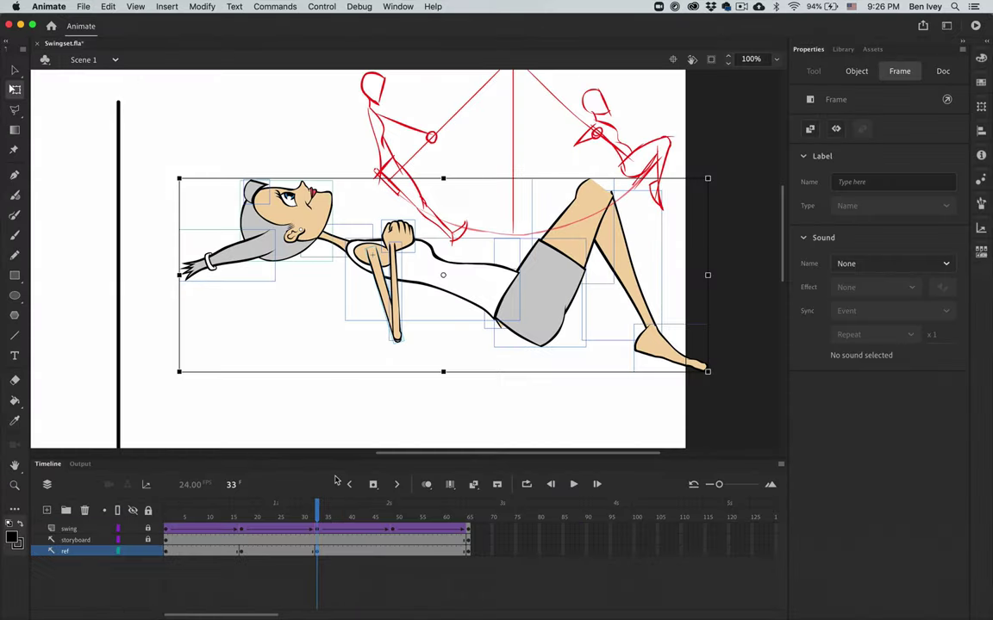
key(super+minus)
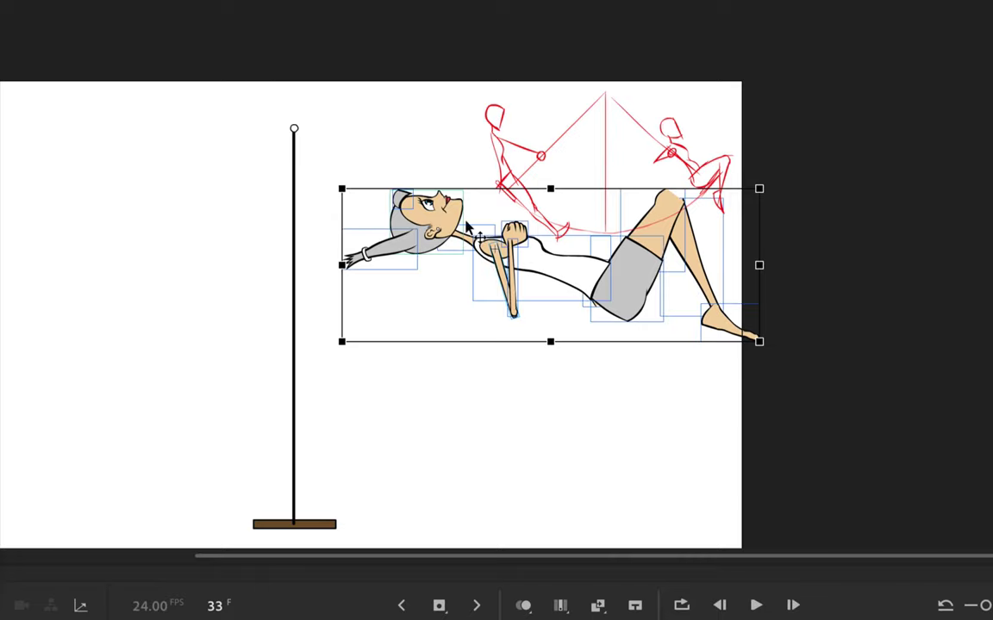
drag(780, 215, 436, 529)
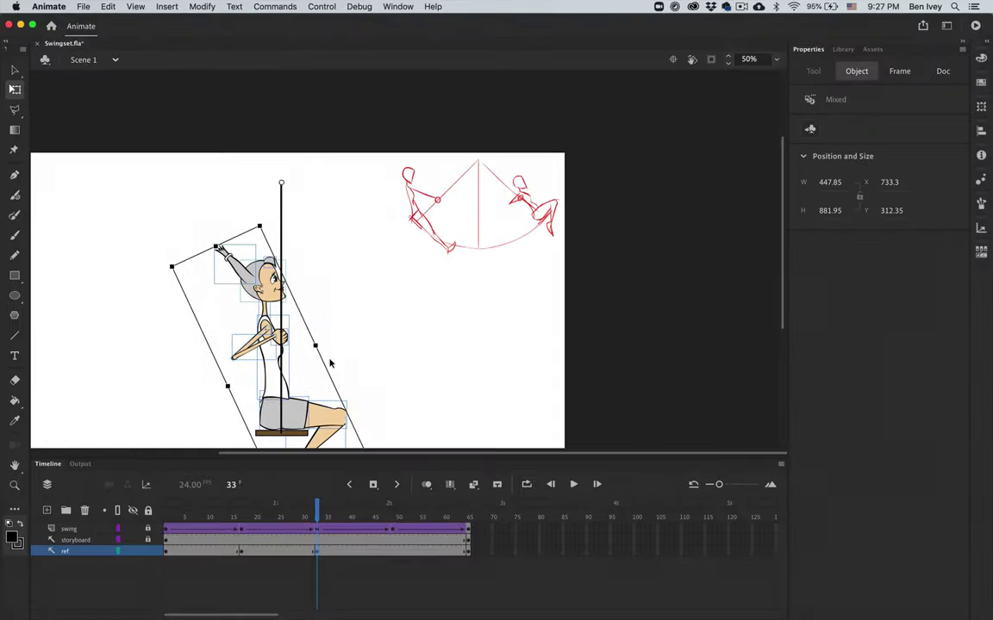
Step: Select the lower leg and foot, set their pivot at the knee and rotate them slightly clockwise to tuck them under the seat
key(super+minus)
key(super+equal)
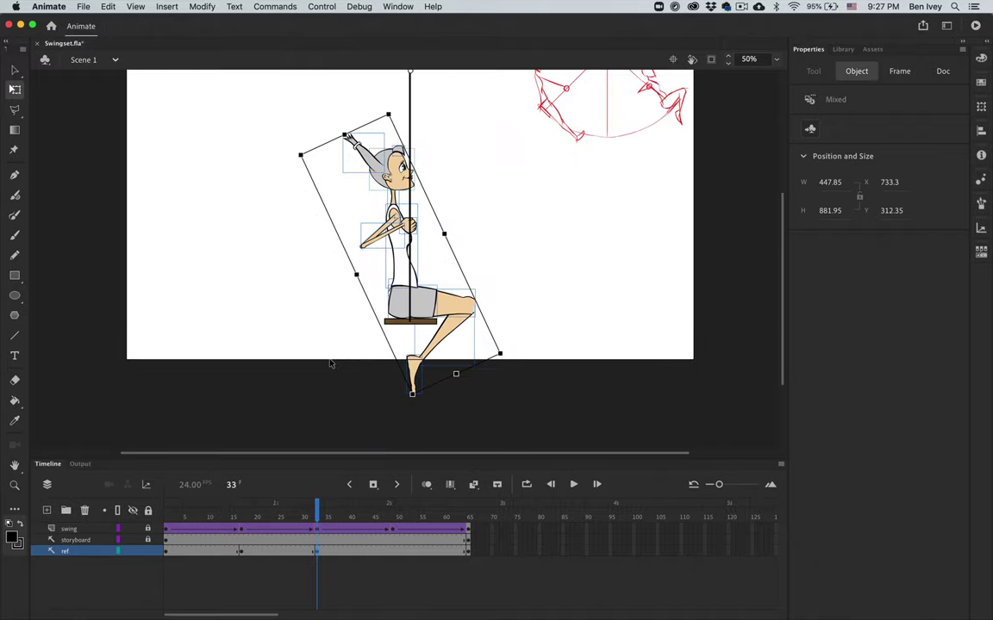
key(super+equal)
scroll(370, 231, down, 5)
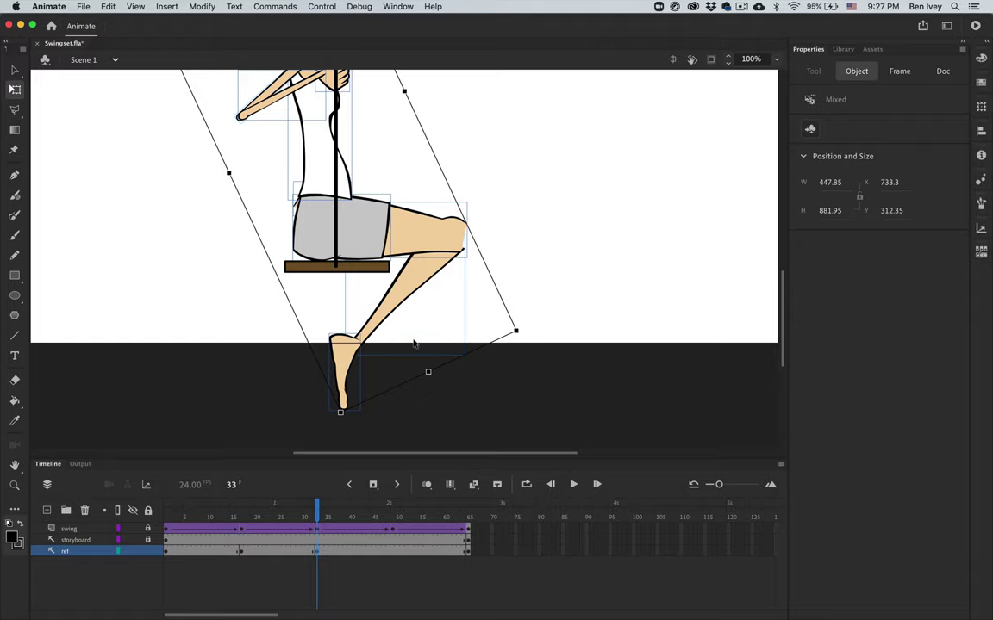
click(14, 71)
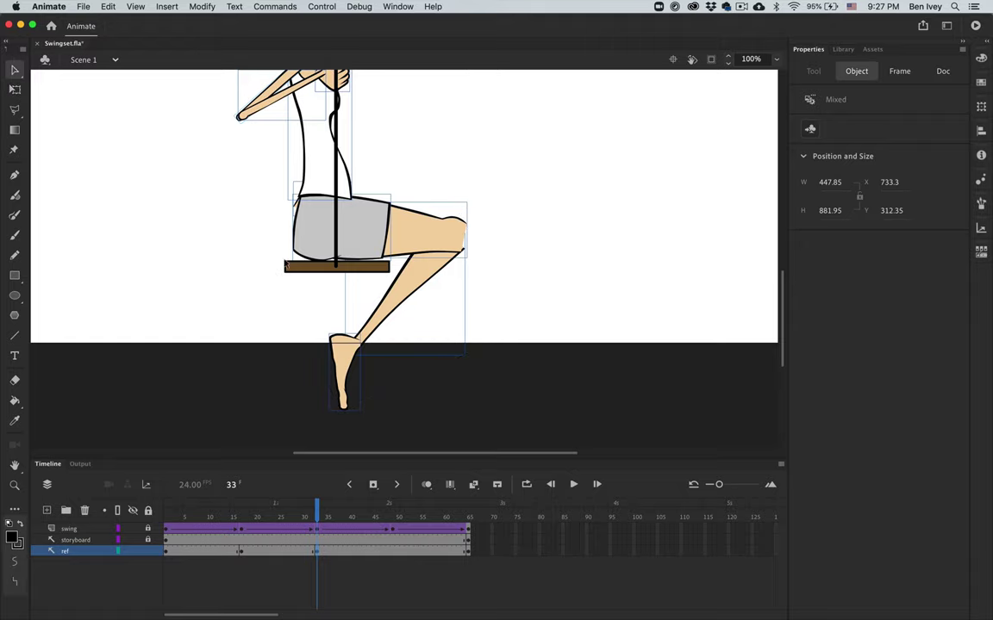
click(414, 334)
click(390, 310)
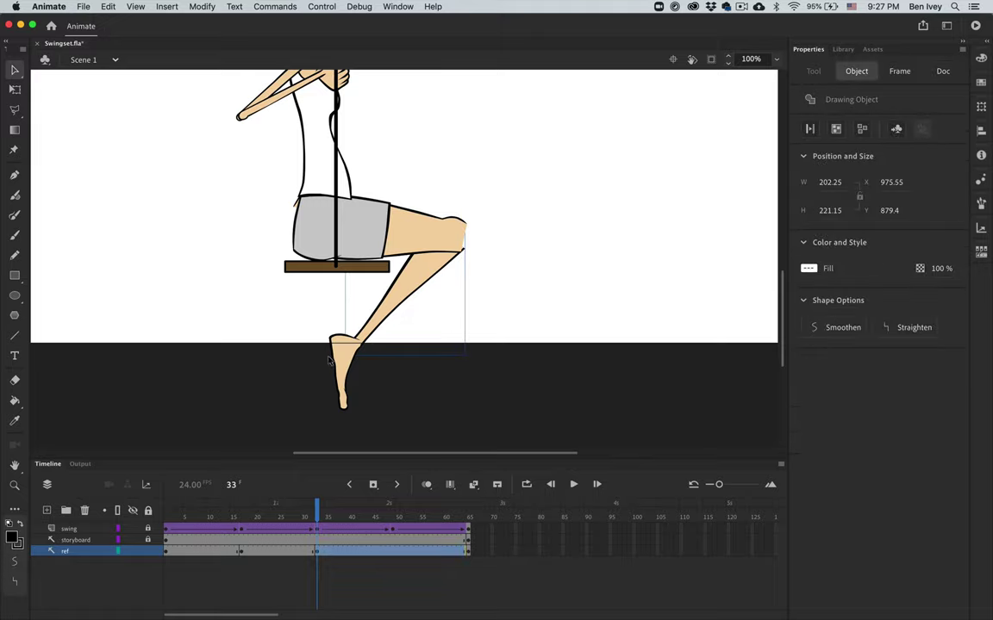
shift+click(343, 372)
click(15, 91)
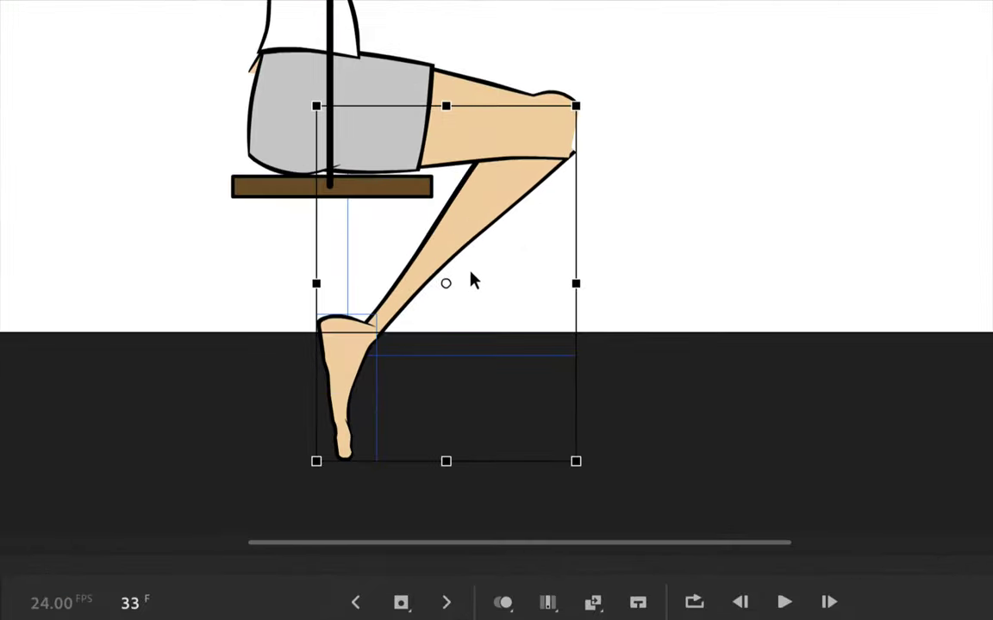
drag(477, 253, 563, 125)
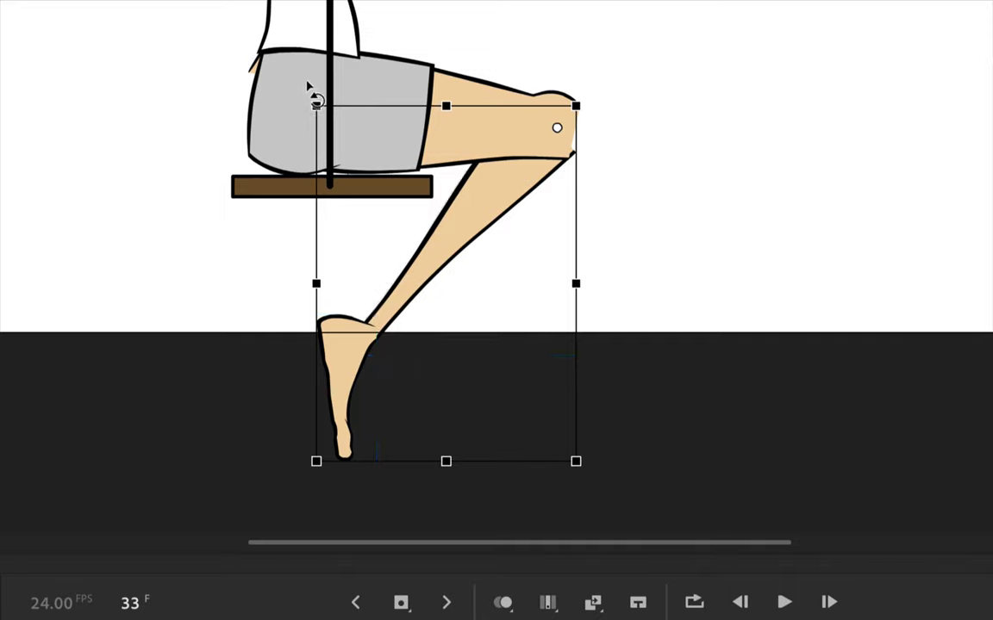
drag(308, 86, 320, 78)
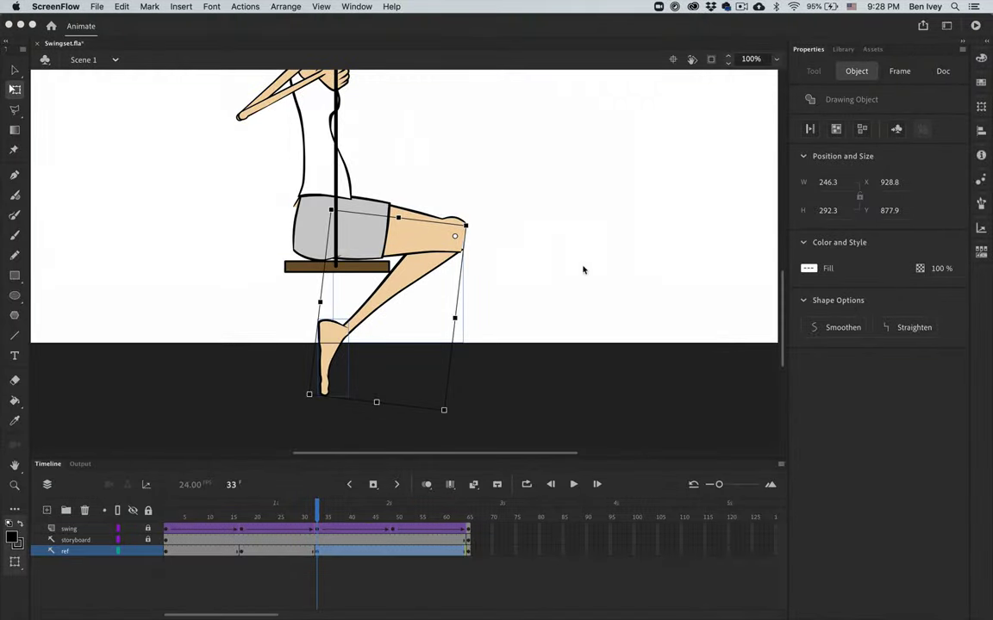
click(582, 270)
Step: Select the head, neck, torso and arm without the hand, set their pivot at the waist and lean them forward clockwise
scroll(582, 270, up, 5)
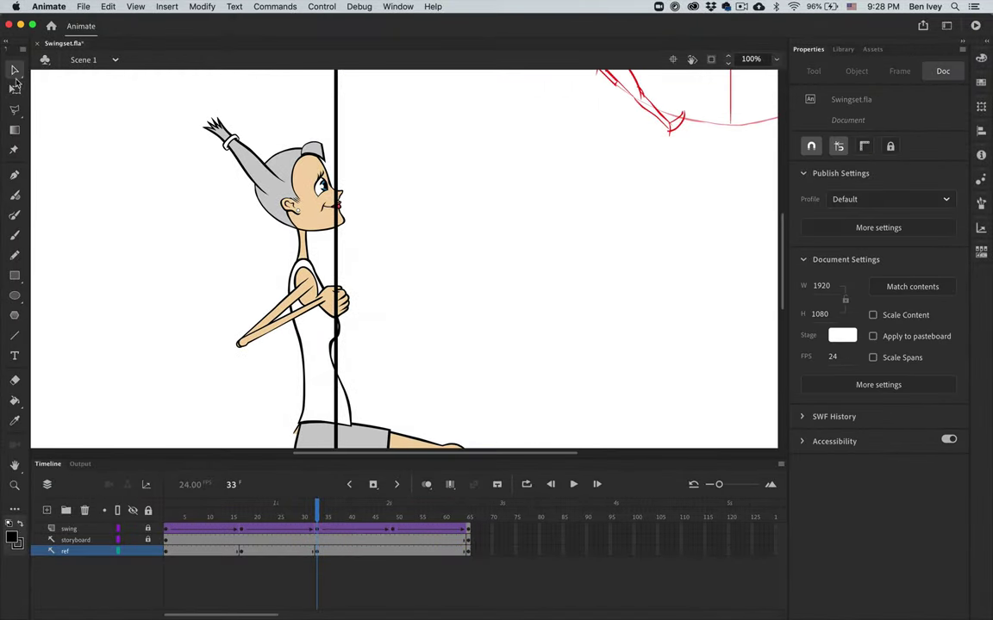
drag(201, 211, 370, 383)
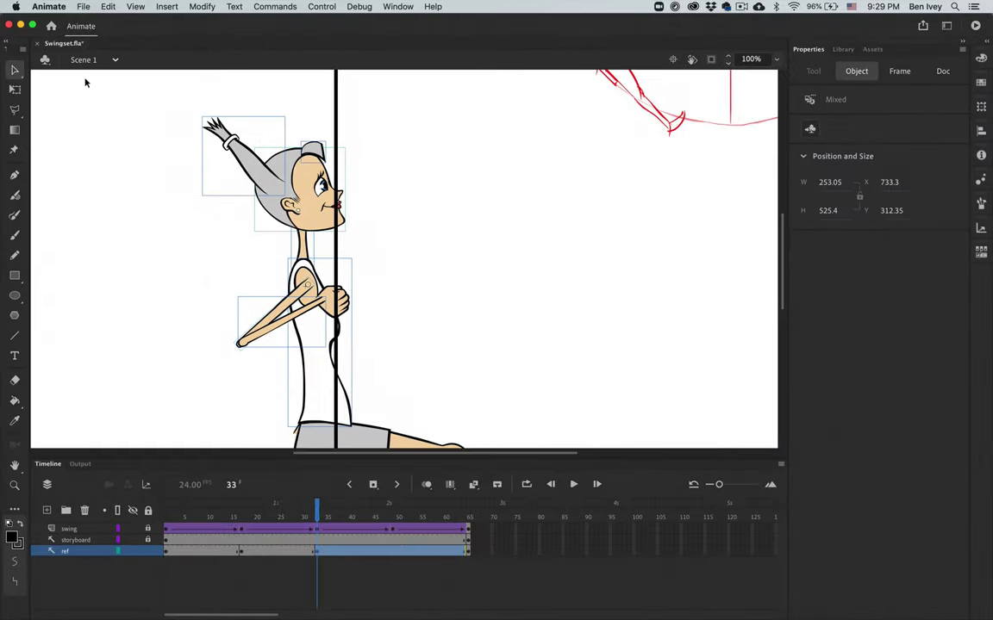
click(15, 90)
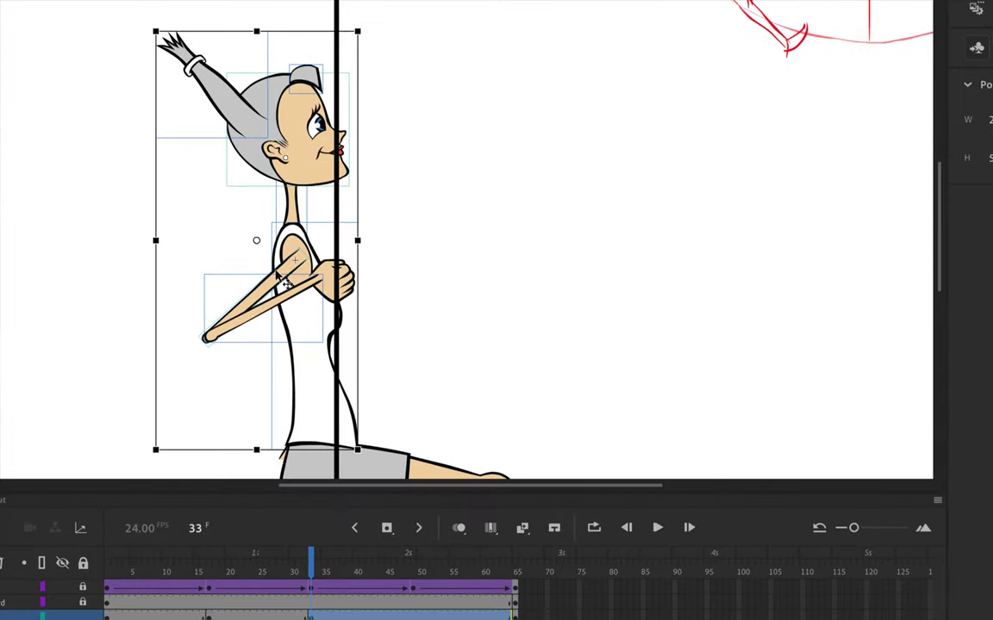
drag(256, 243, 317, 403)
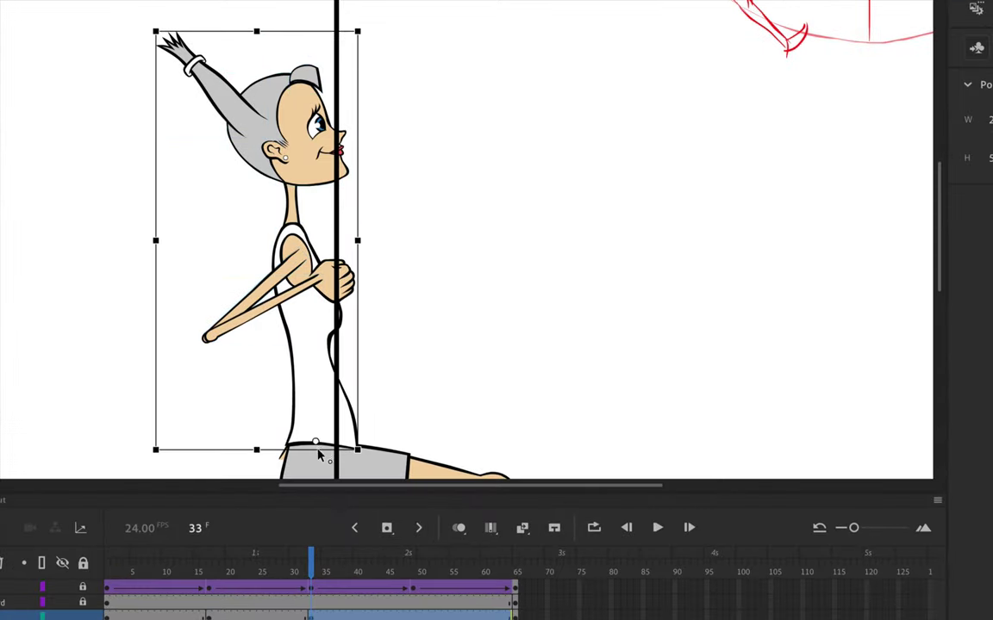
drag(317, 454, 321, 455)
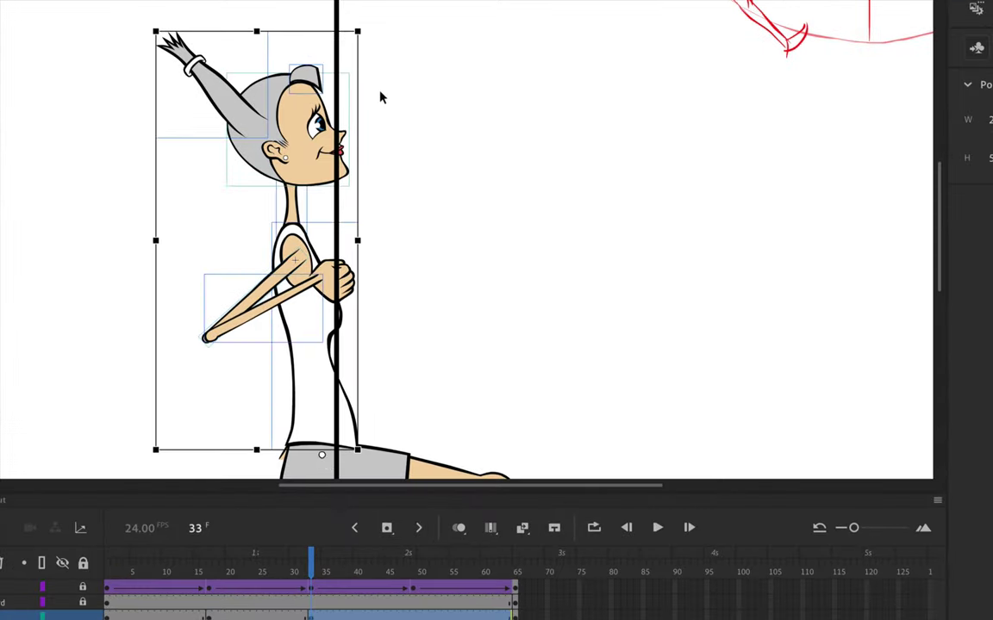
drag(368, 34, 493, 111)
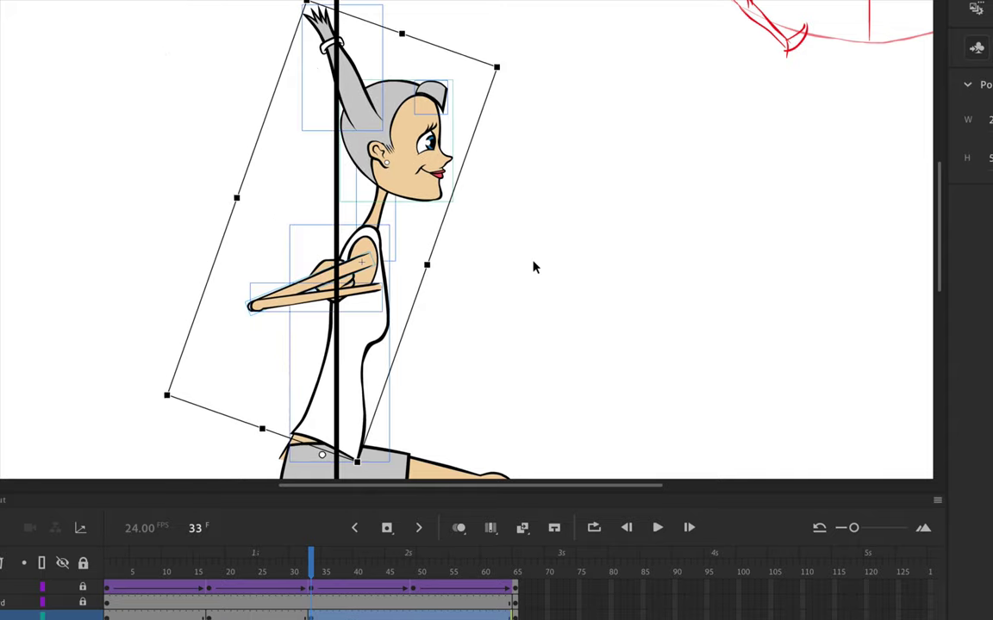
Step: Select the upper arm and forearm, set their pivot at the shoulder and rotate them clockwise to raise the elbow
click(533, 267)
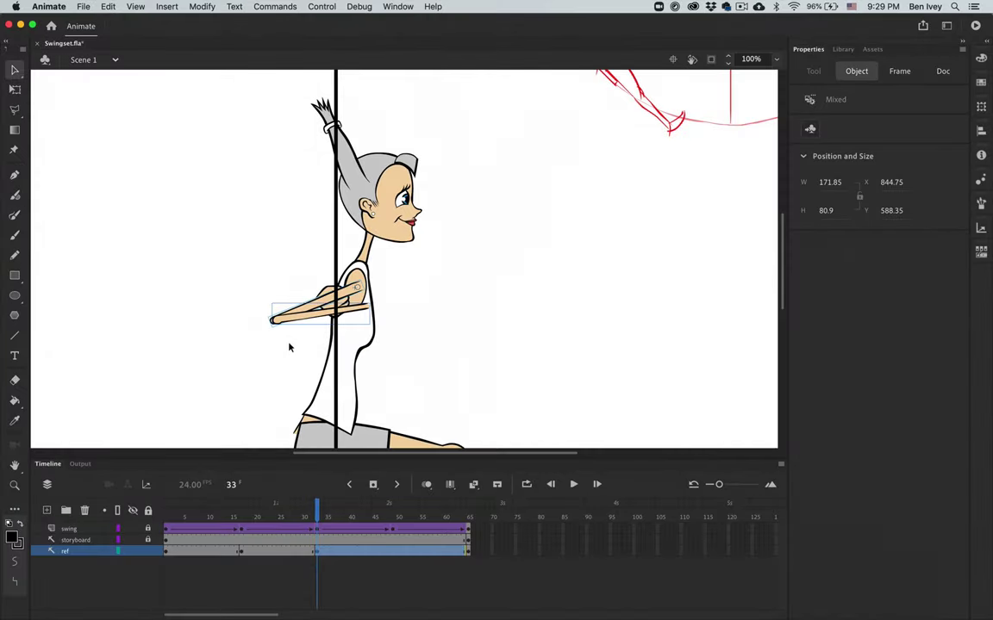
key(q)
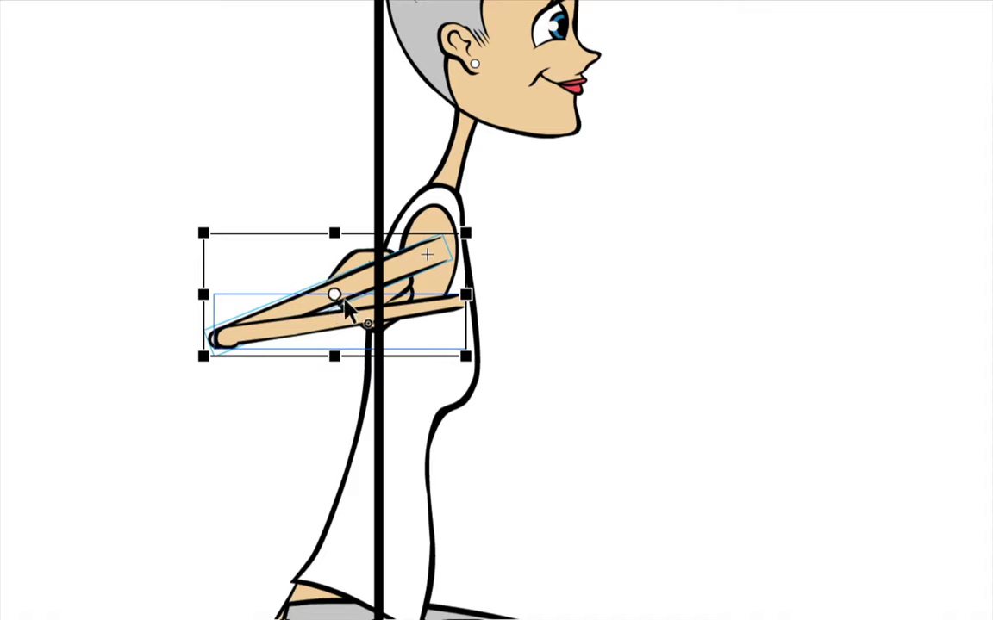
drag(336, 296, 436, 257)
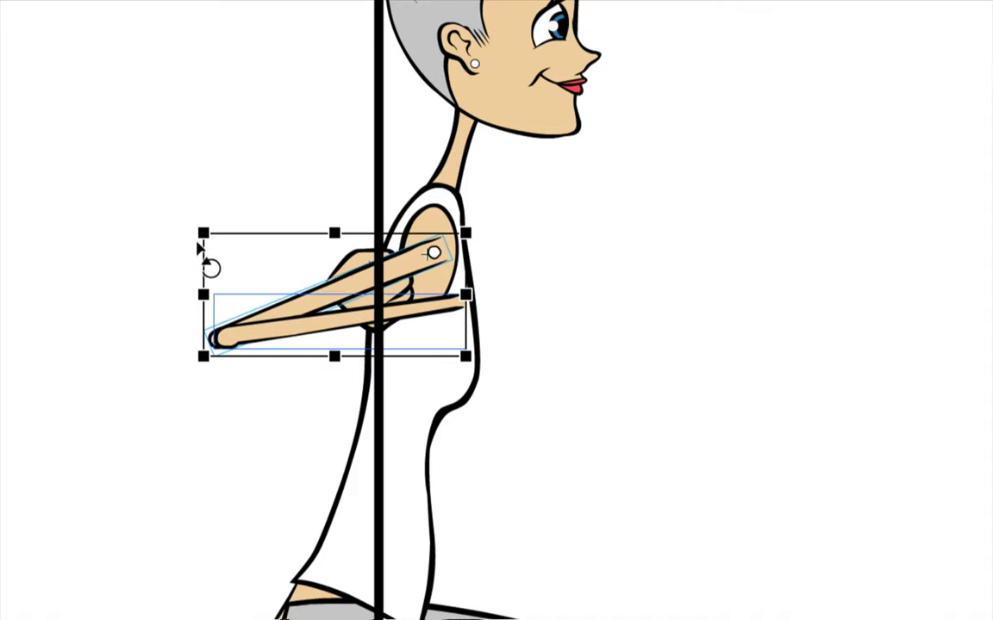
drag(199, 230, 229, 102)
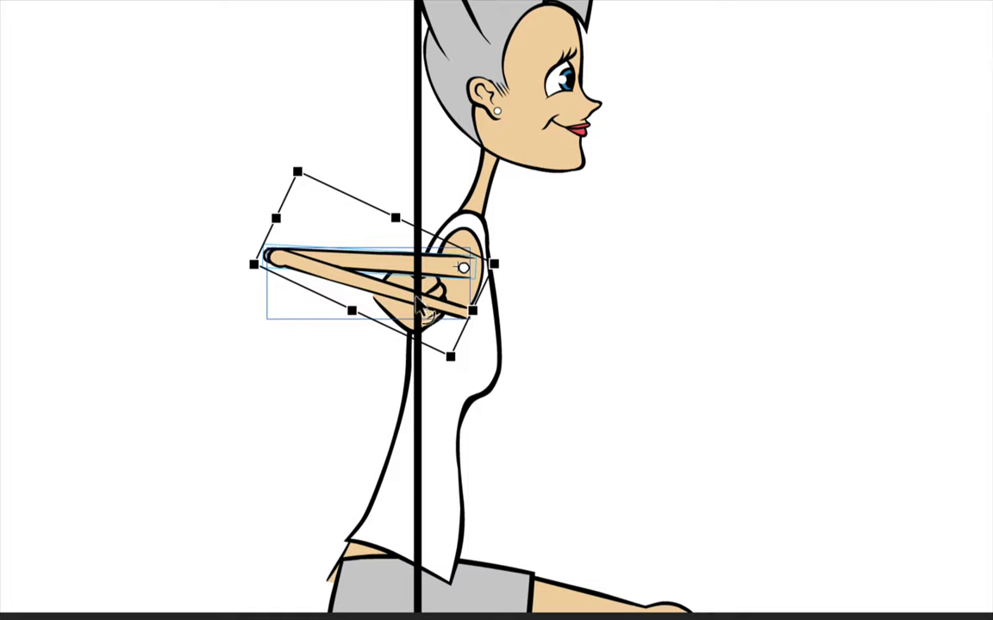
key(v)
click(549, 312)
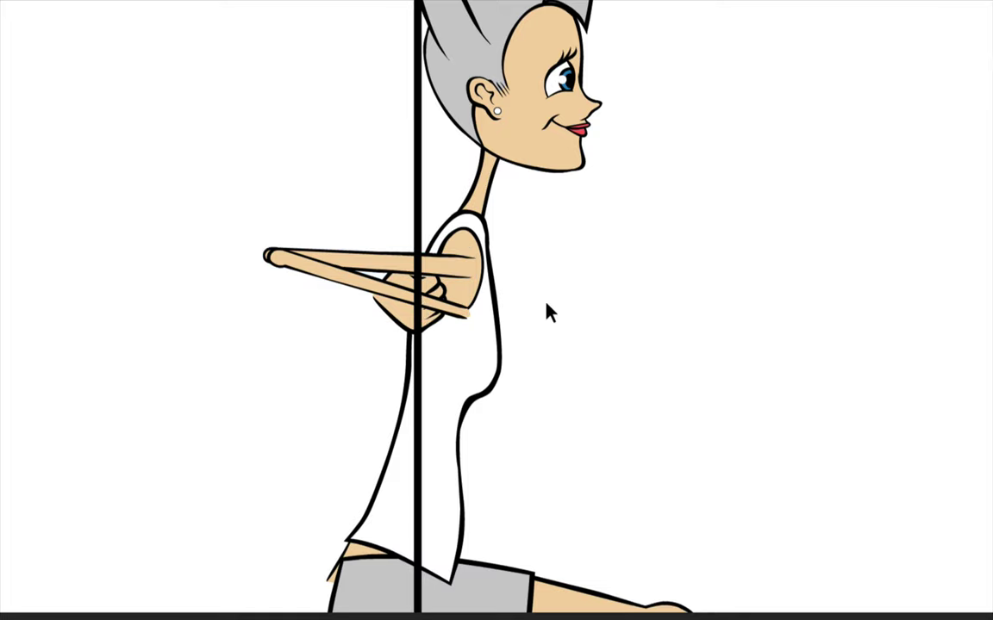
Step: Shorten the forearm from the elbow so that its end meets the hand on the rope
click(327, 282)
key(e)
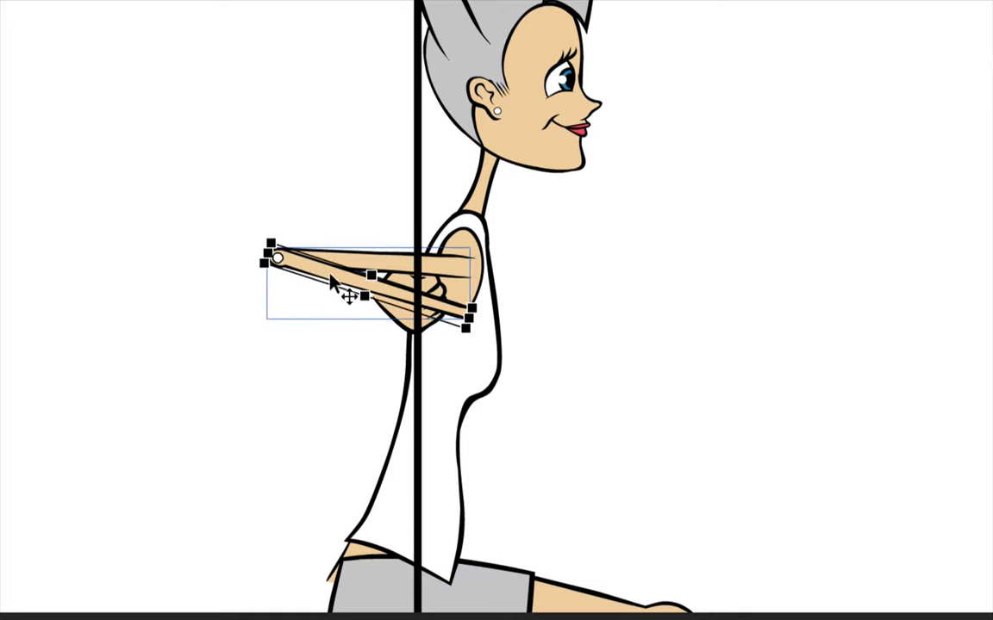
scroll(390, 332, up, 2)
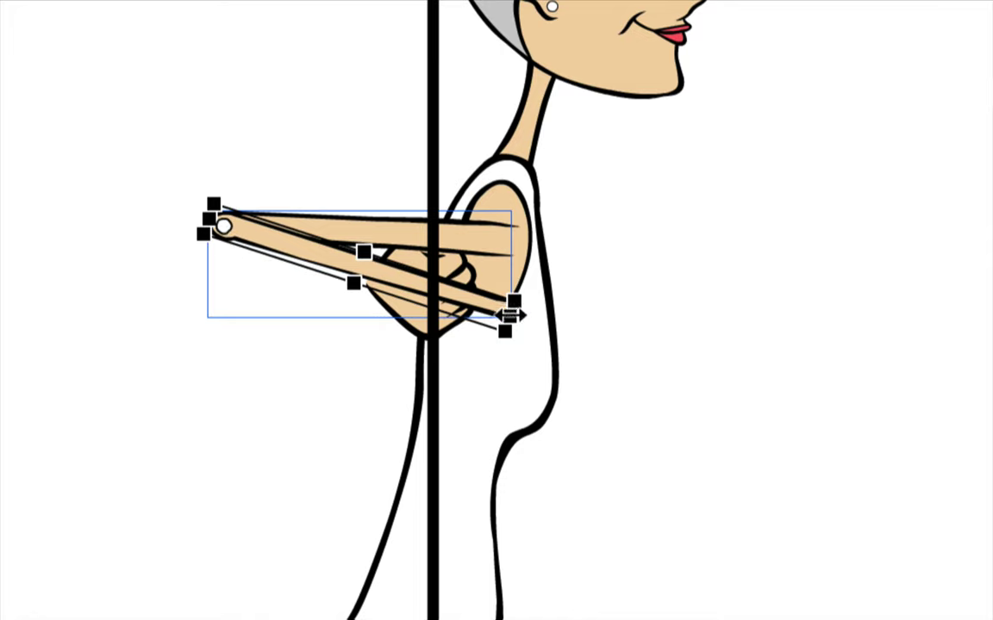
drag(511, 315, 398, 282)
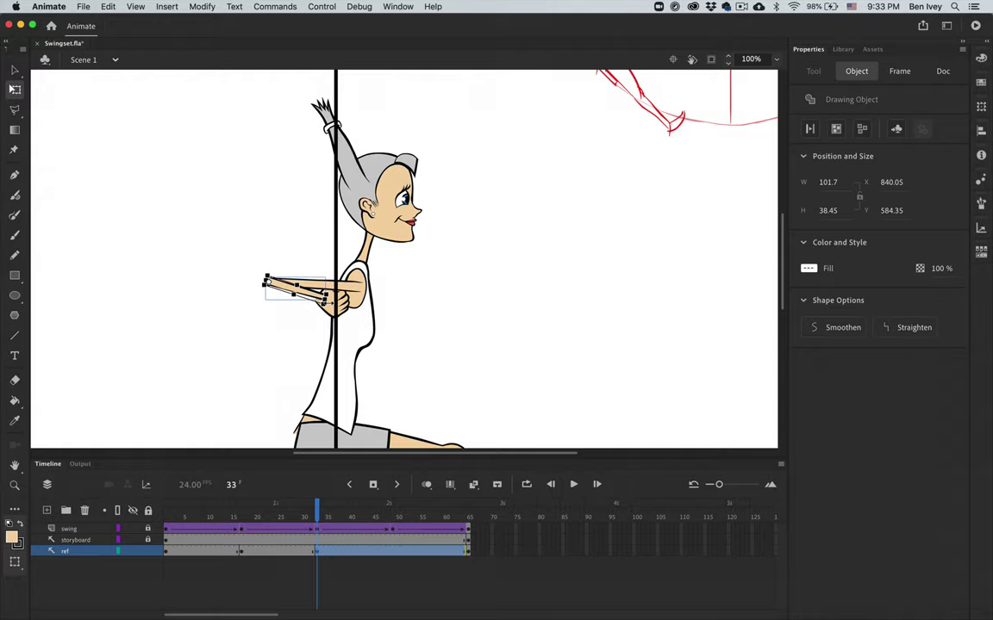
click(448, 313)
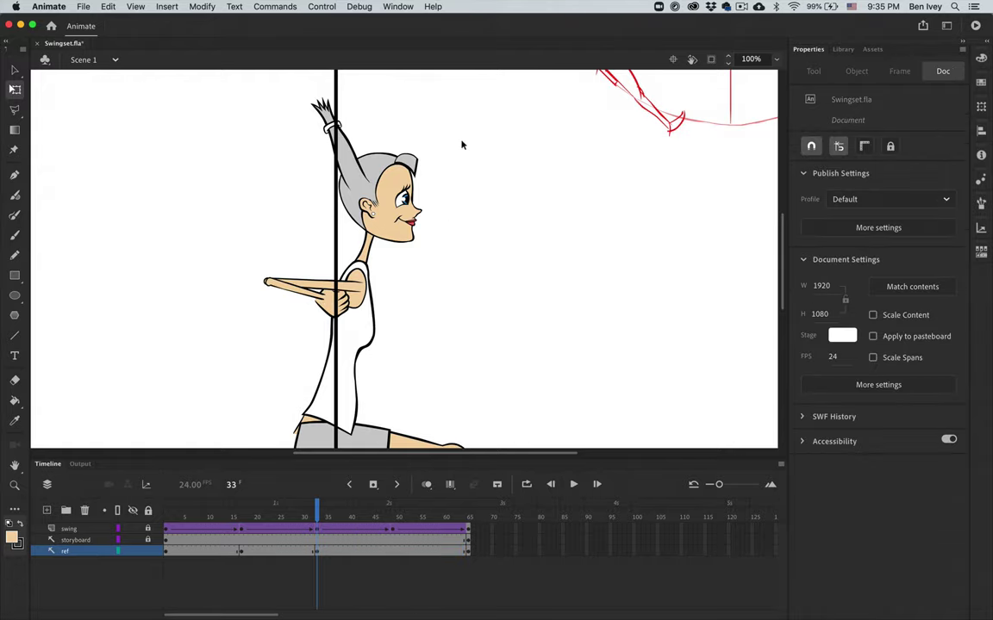
Step: Select the head, hair and neck, set their pivot at the base of the neck and lean them forward clockwise
click(14, 72)
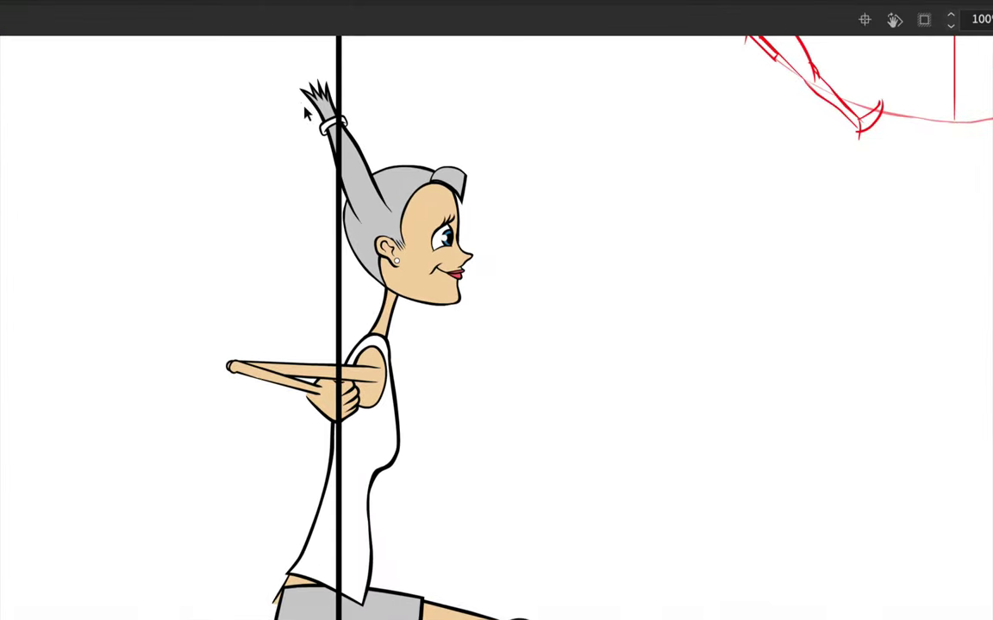
drag(299, 89, 419, 219)
drag(470, 272, 505, 318)
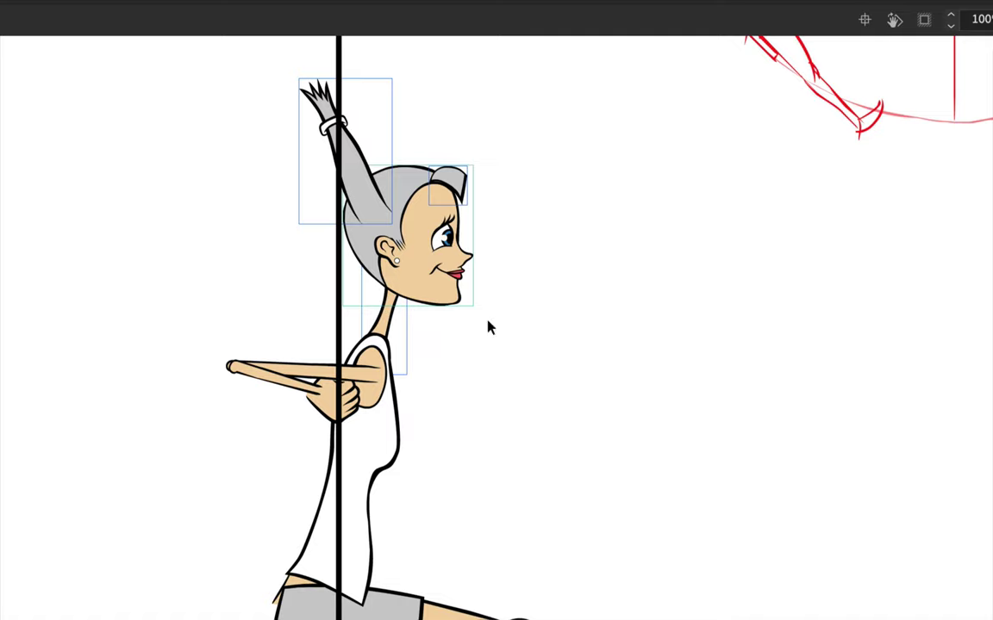
click(396, 336)
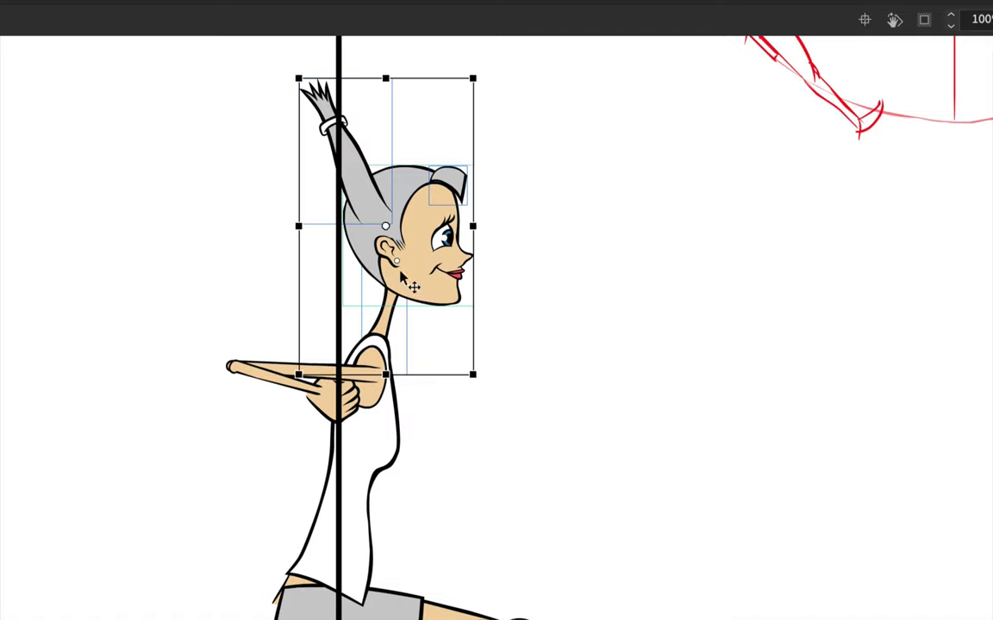
drag(385, 226, 377, 346)
drag(501, 95, 545, 197)
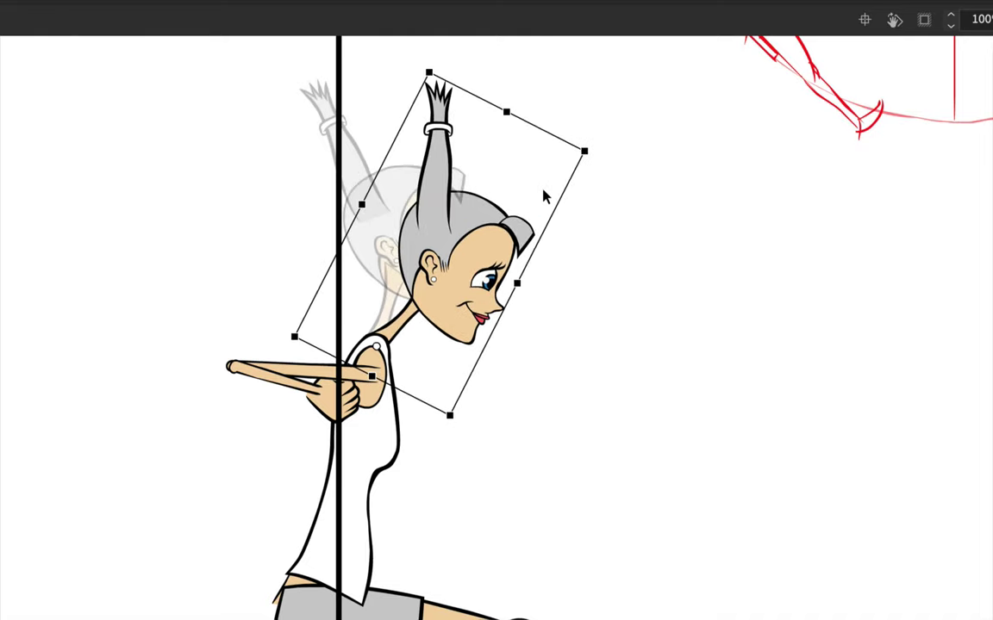
click(550, 321)
Step: Select the head and hair without the neck, set their pivot at the top of the neck and tilt the face downward clockwise
drag(385, 84, 555, 290)
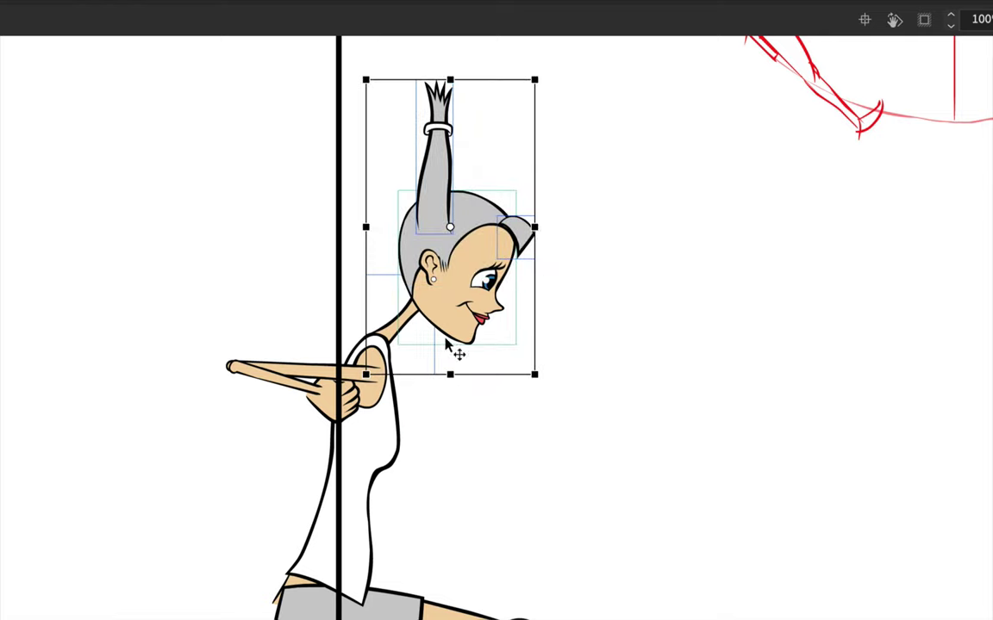
shift+click(398, 345)
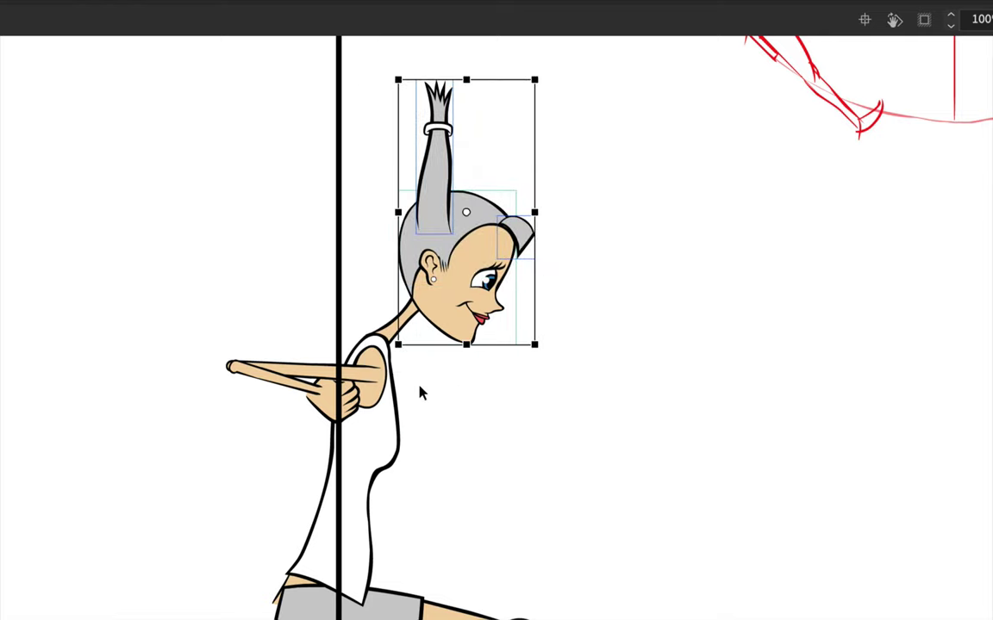
drag(466, 213, 412, 301)
drag(545, 375, 500, 405)
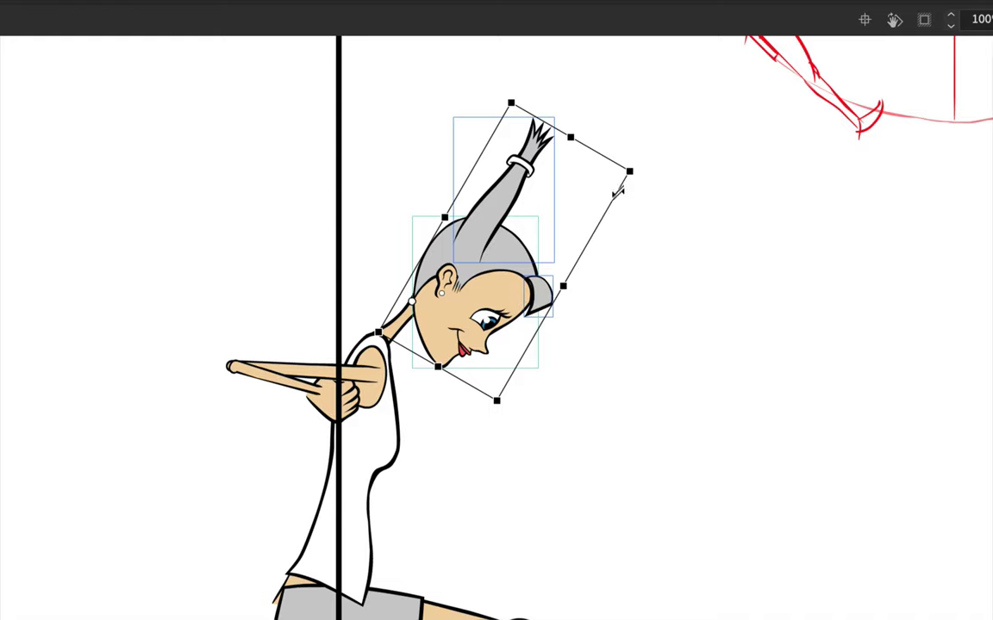
click(681, 282)
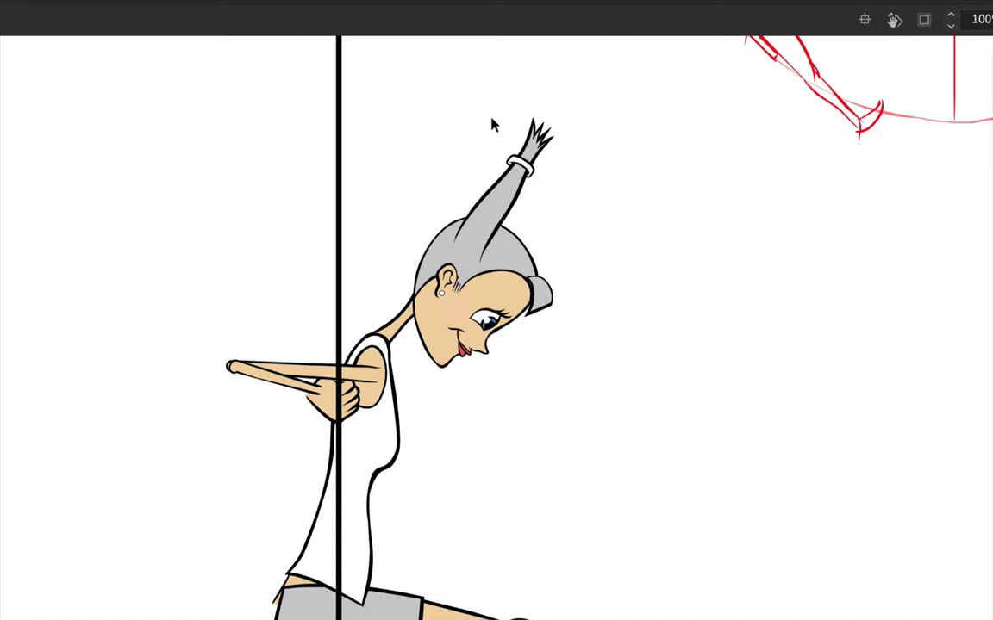
Step: Rotate the ponytail clockwise about its base so it streams forward, and swing the front lock of hair slightly counterclockwise
drag(492, 106, 576, 195)
drag(470, 248, 470, 247)
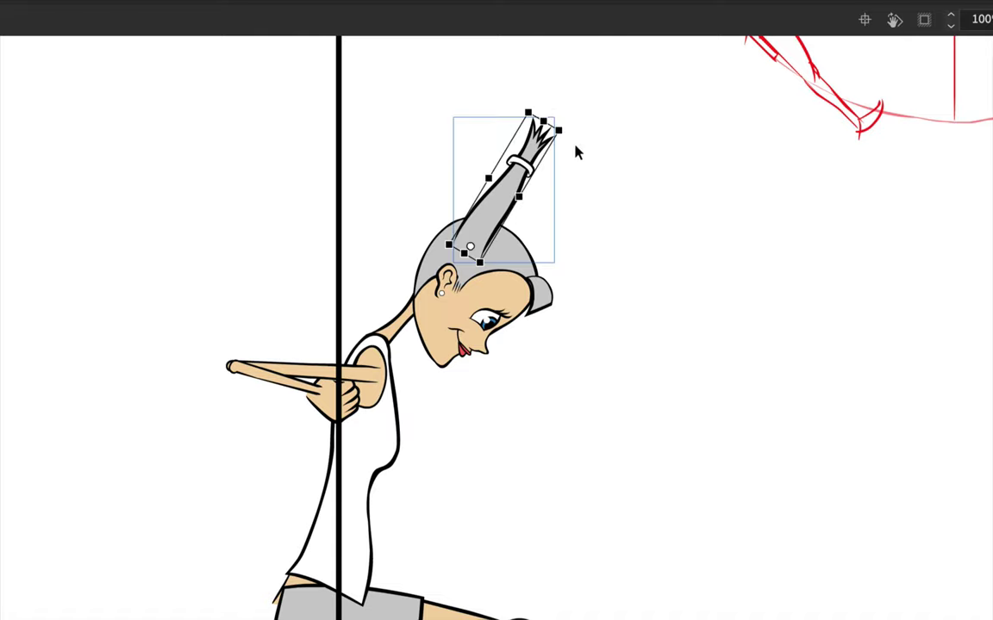
drag(575, 150, 617, 250)
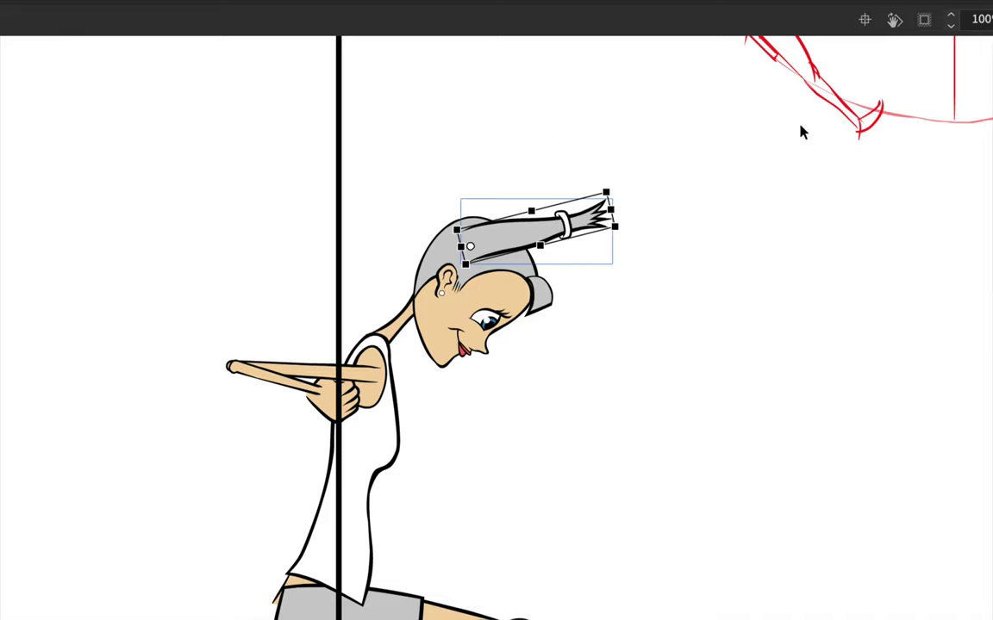
click(548, 308)
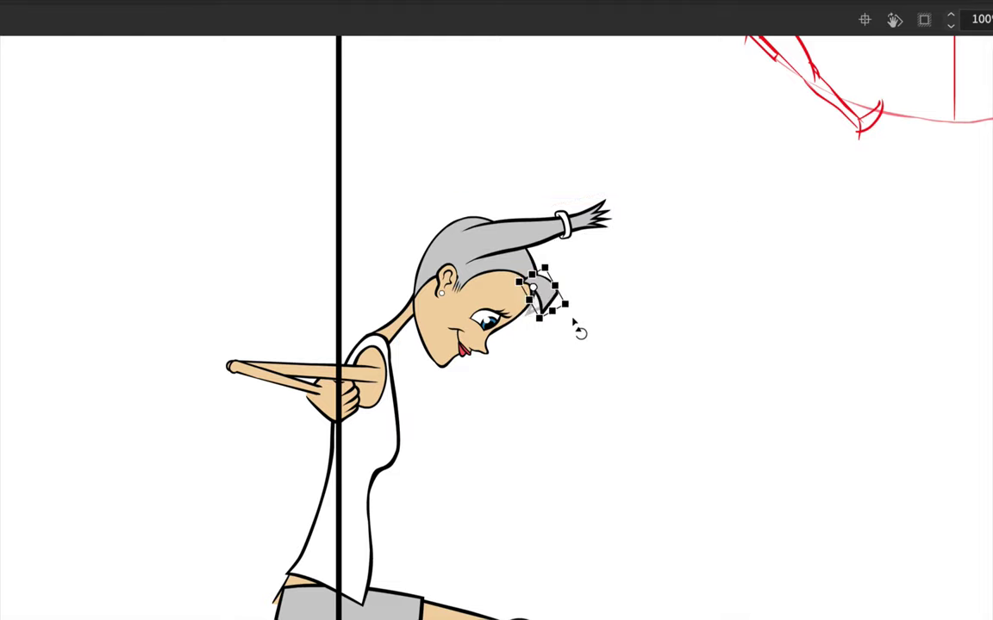
click(585, 336)
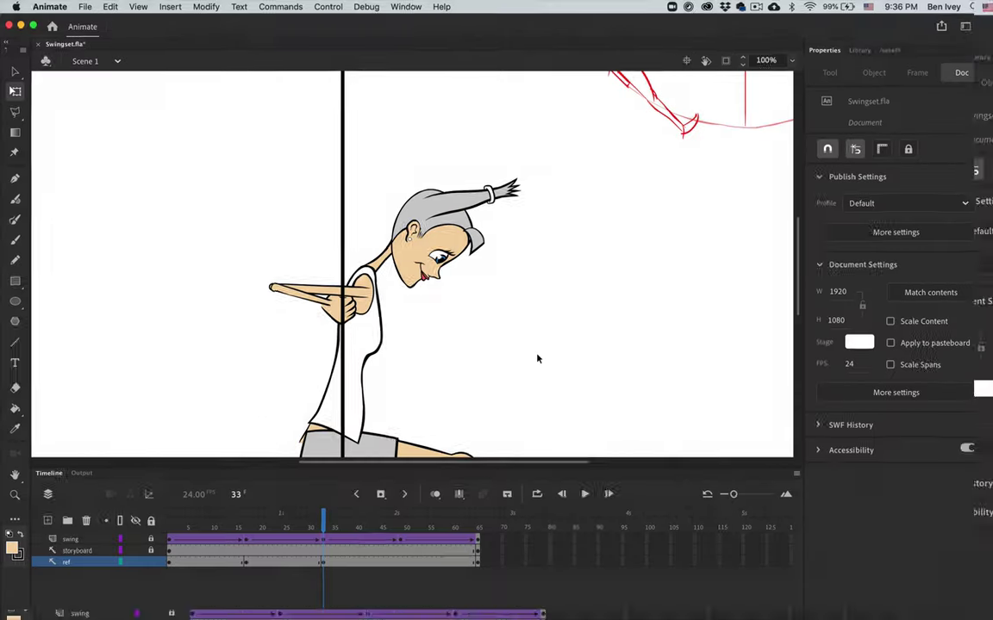
Step: Insert a keyframe at frame 49 on the ref layer and rotate and move the whole figure counterclockwise onto the raised swing seat
key(super+minus)
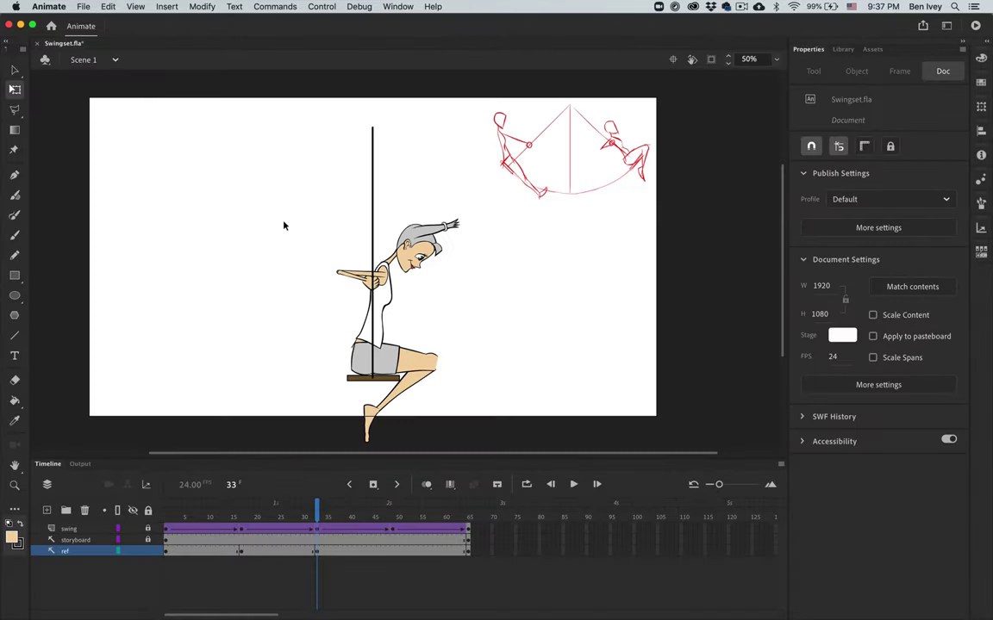
scroll(345, 344, left, 5)
scroll(400, 448, down, 5)
scroll(504, 313, right, 5)
scroll(508, 314, up, 5)
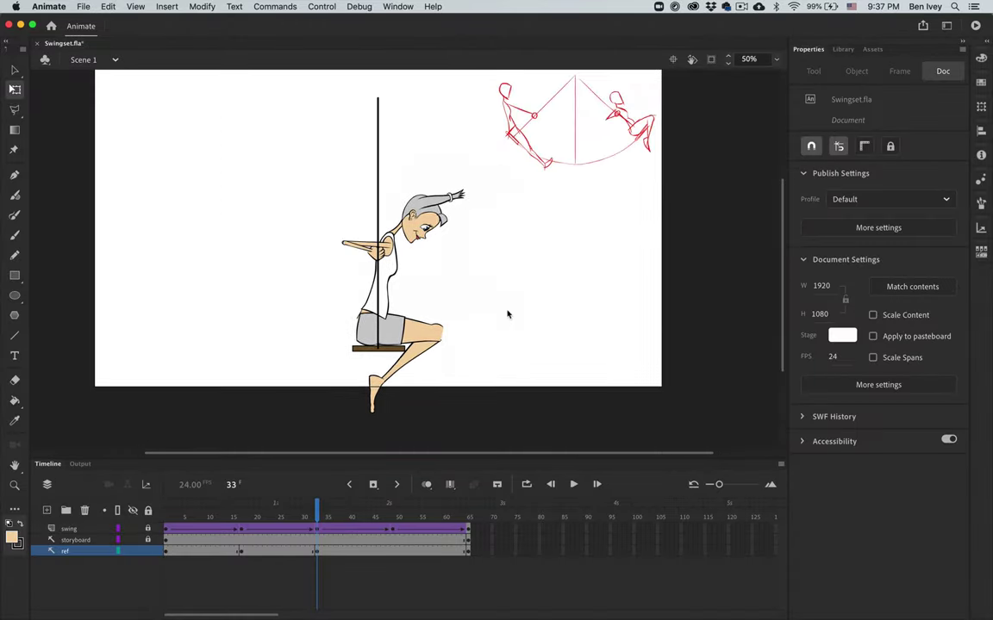
key(super+2)
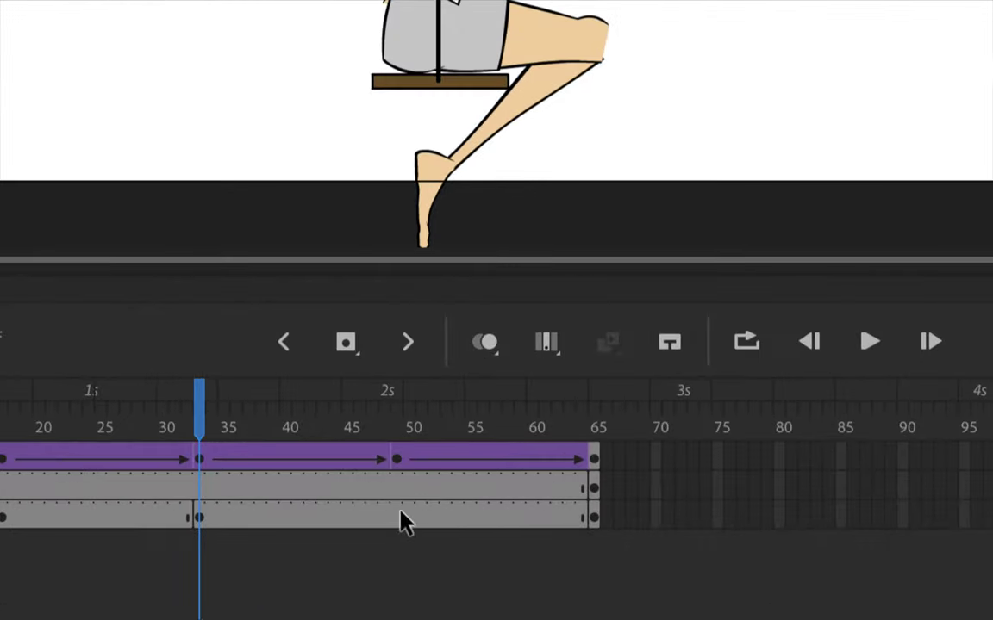
click(393, 553)
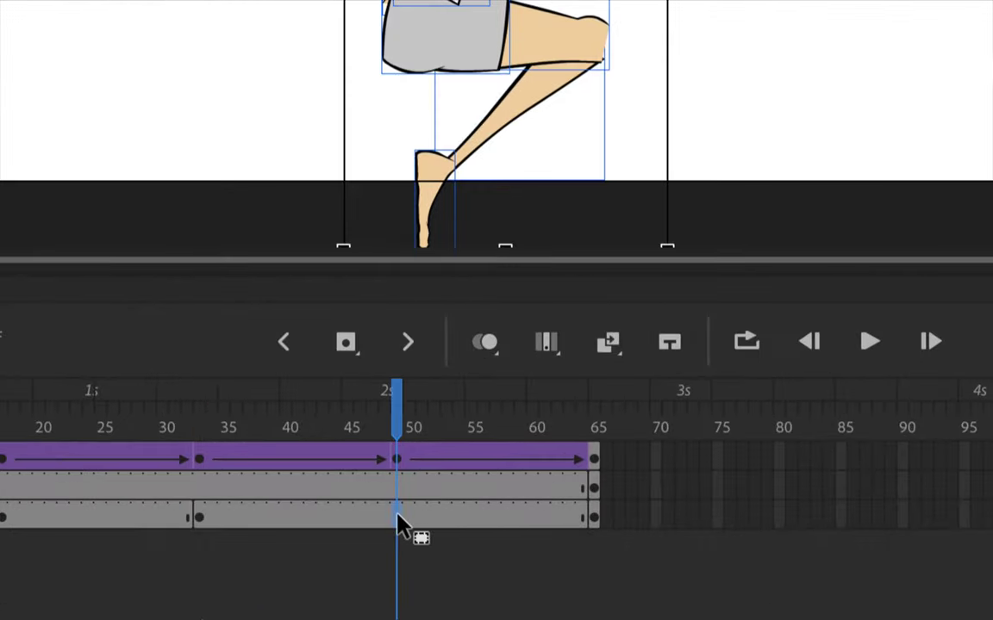
click(395, 515)
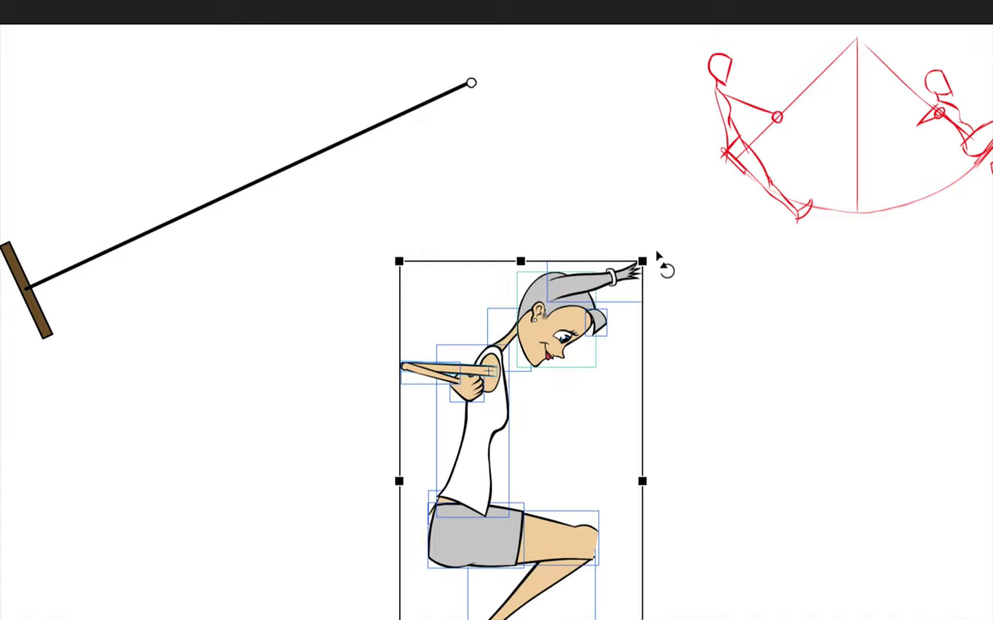
drag(665, 268, 421, 276)
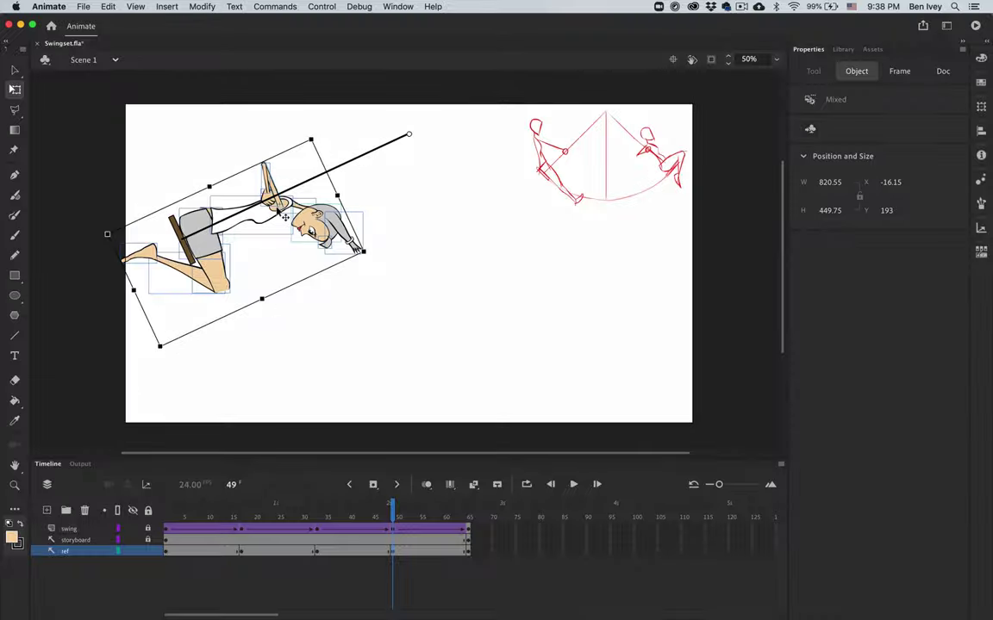
click(484, 194)
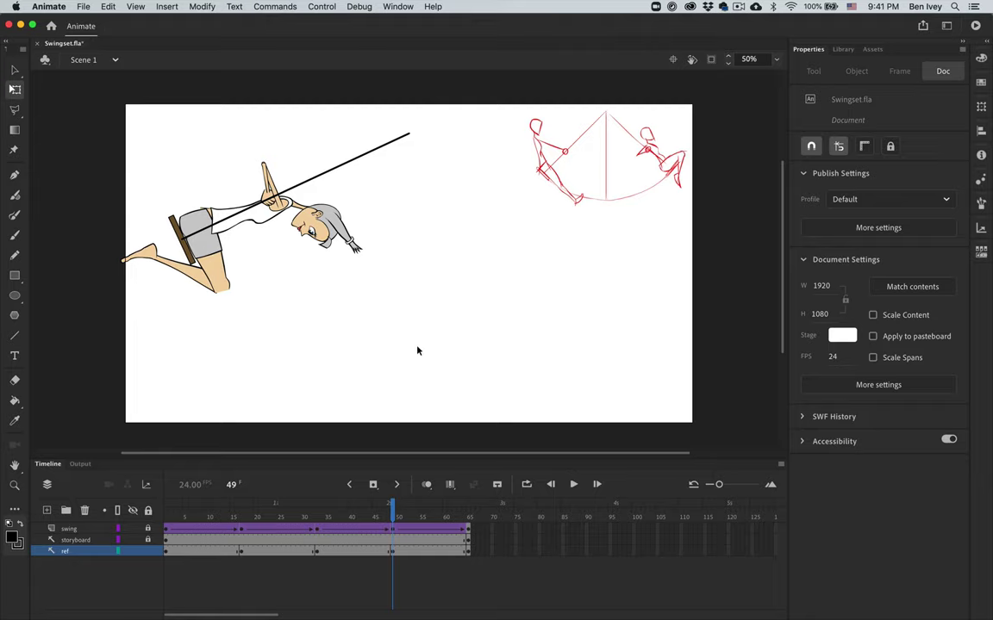
Step: On frame 49, select the lower leg and foot, set their pivot at the knee and rotate them counterclockwise to hang down
click(468, 517)
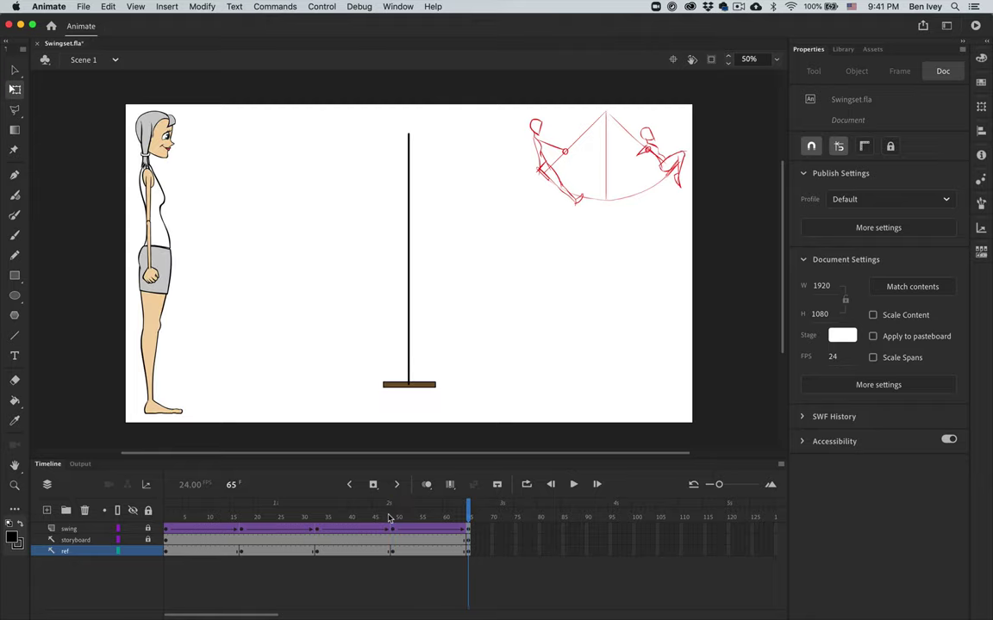
drag(389, 517, 393, 517)
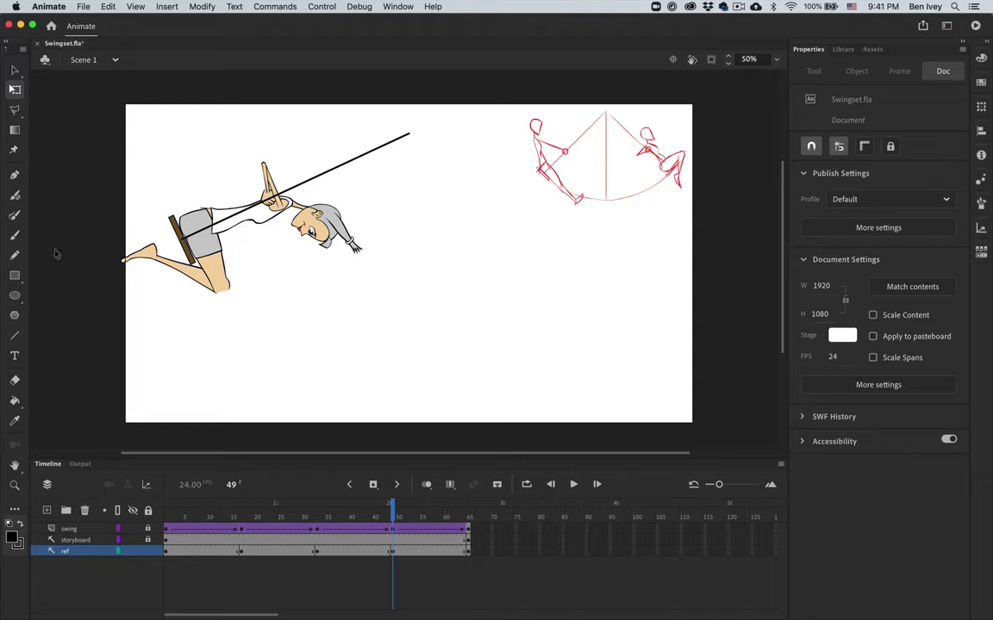
click(14, 69)
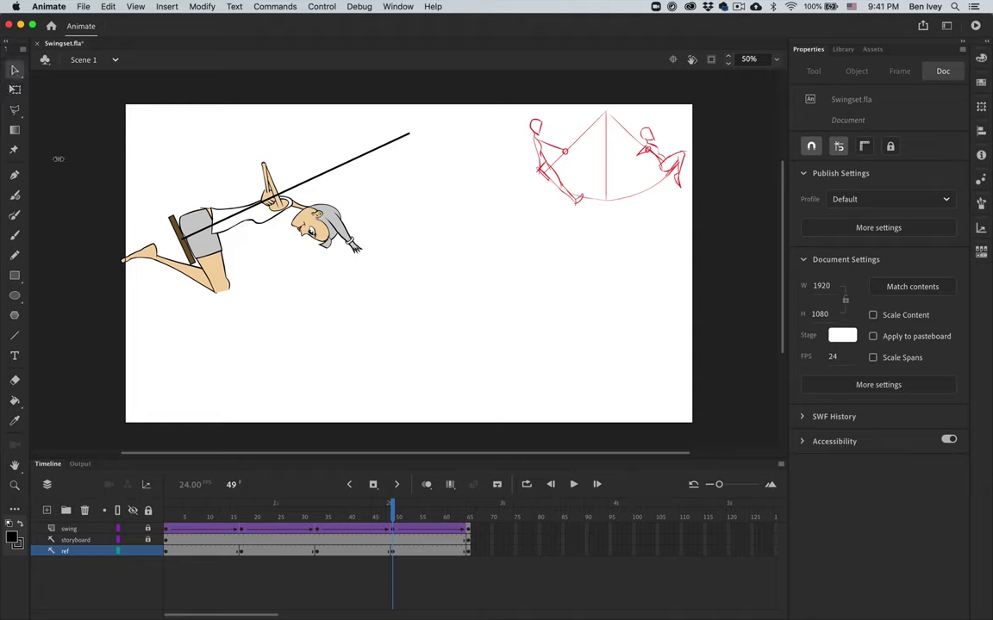
drag(122, 236, 160, 284)
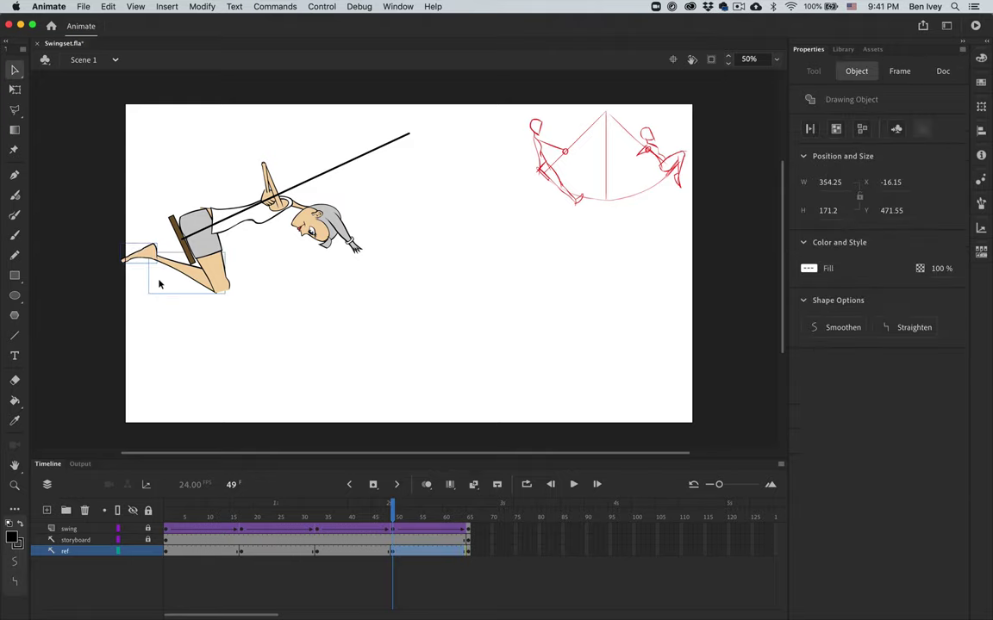
key(super+1)
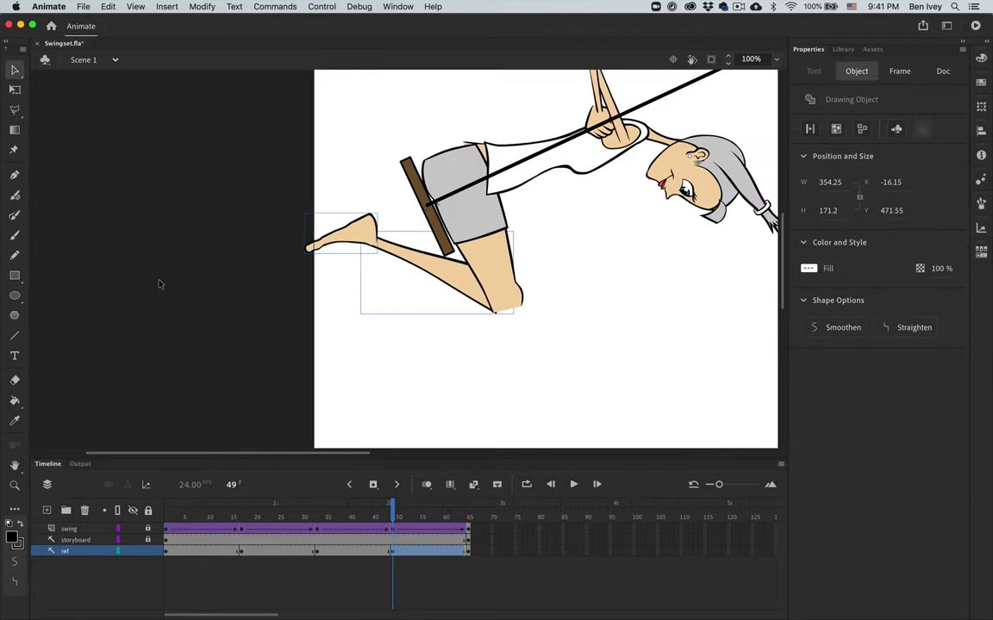
click(15, 90)
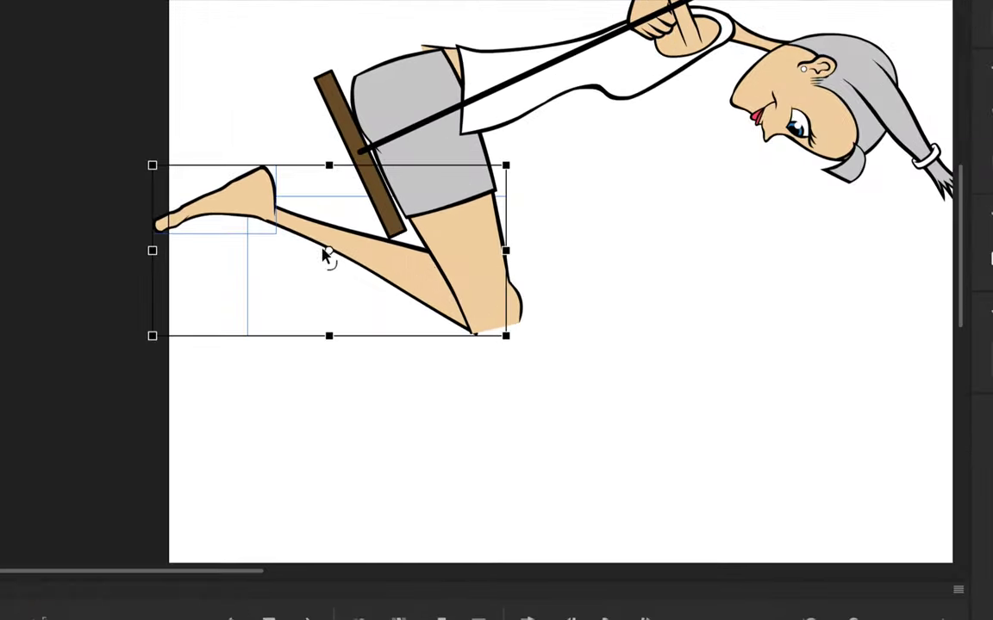
drag(326, 255, 336, 261)
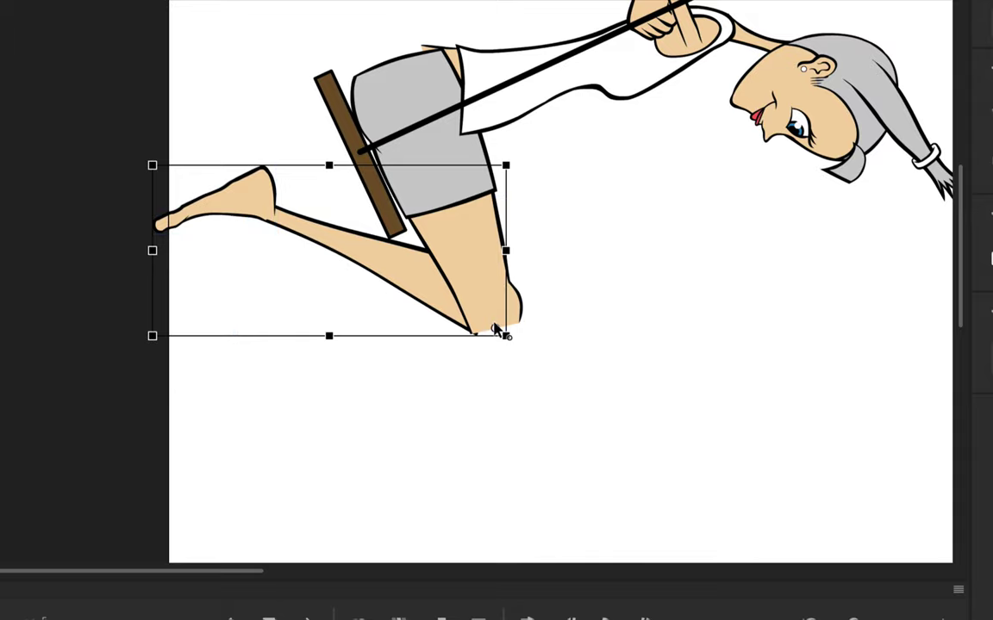
drag(133, 156, 501, 452)
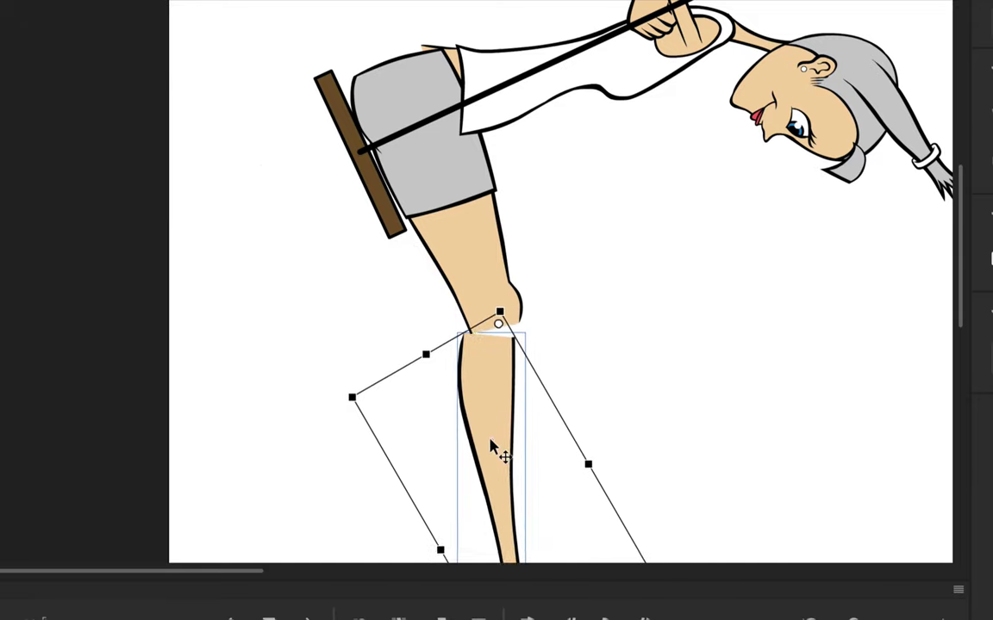
Step: Nudge the lower leg and foot up and to the right until the shin meets the knee
key(Right)
key(Right)
key(Right)
key(Right)
key(Right)
key(Up)
key(Up)
key(Up)
key(Up)
key(Up)
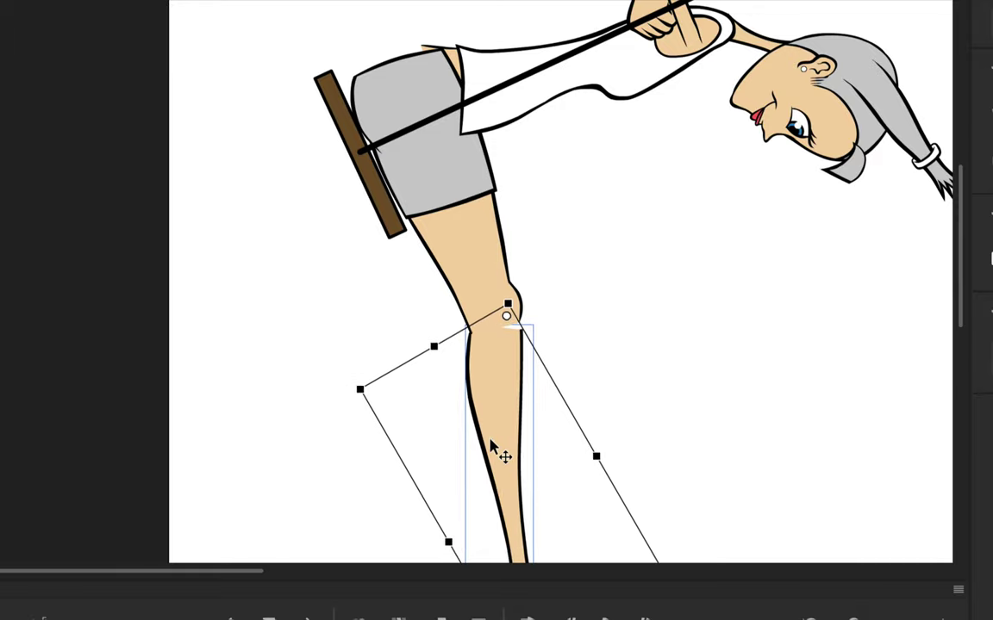
key(Up)
key(Up)
key(Up)
key(Up)
key(Right)
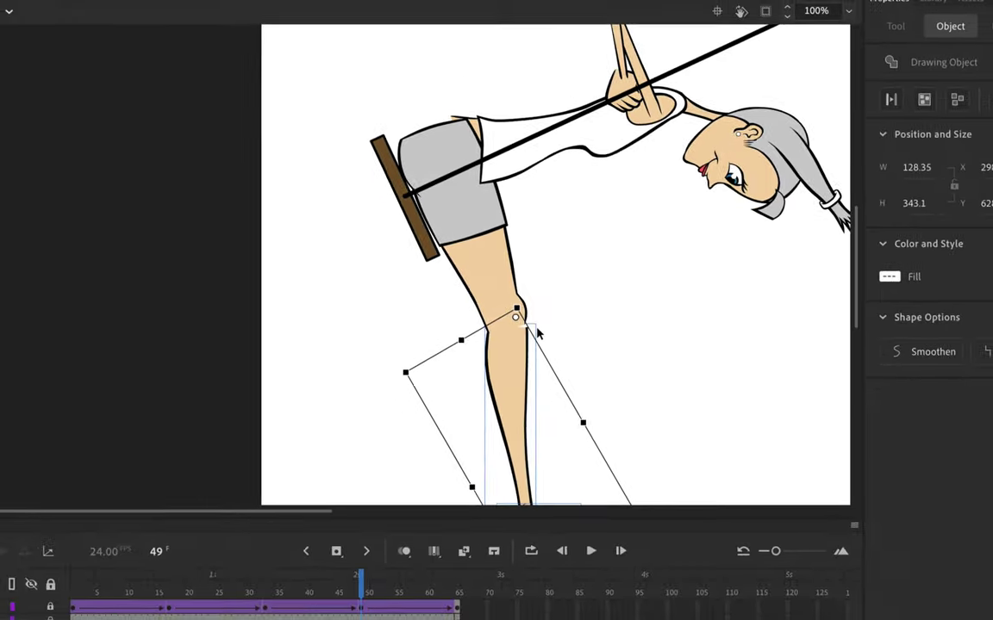
Step: Rotate the foot counterclockwise about the ankle until its sole is nearly level
click(583, 348)
scroll(582, 349, down, 1)
scroll(582, 349, right, 2)
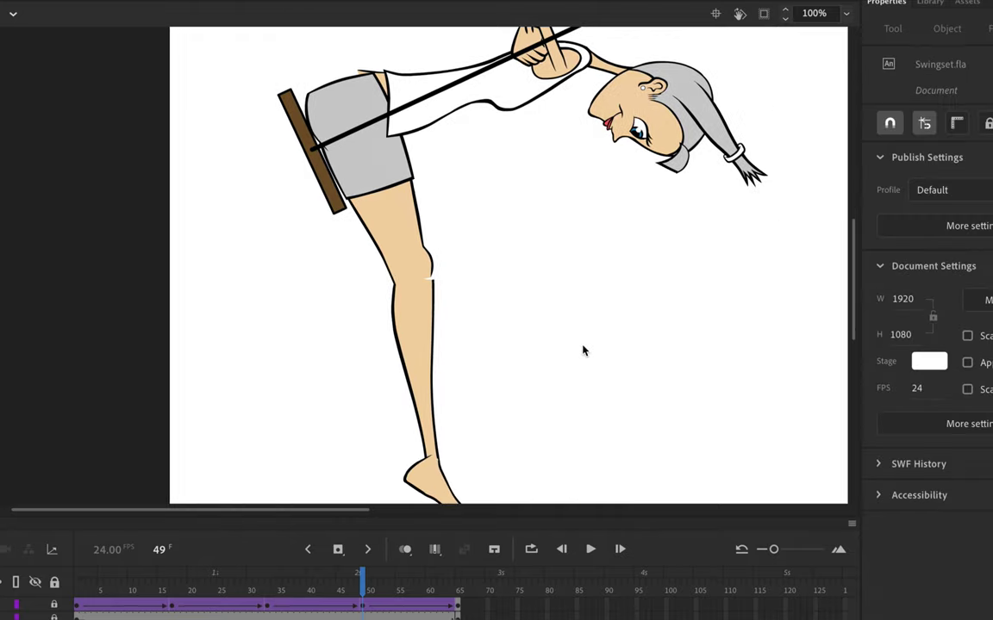
scroll(582, 350, down, 1)
click(412, 413)
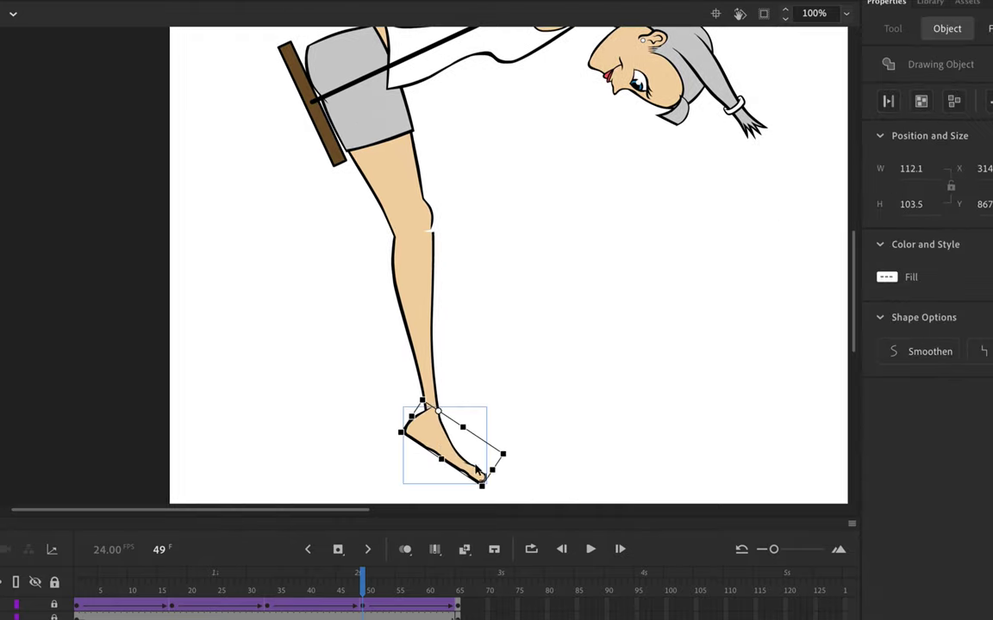
drag(513, 454, 532, 422)
click(501, 361)
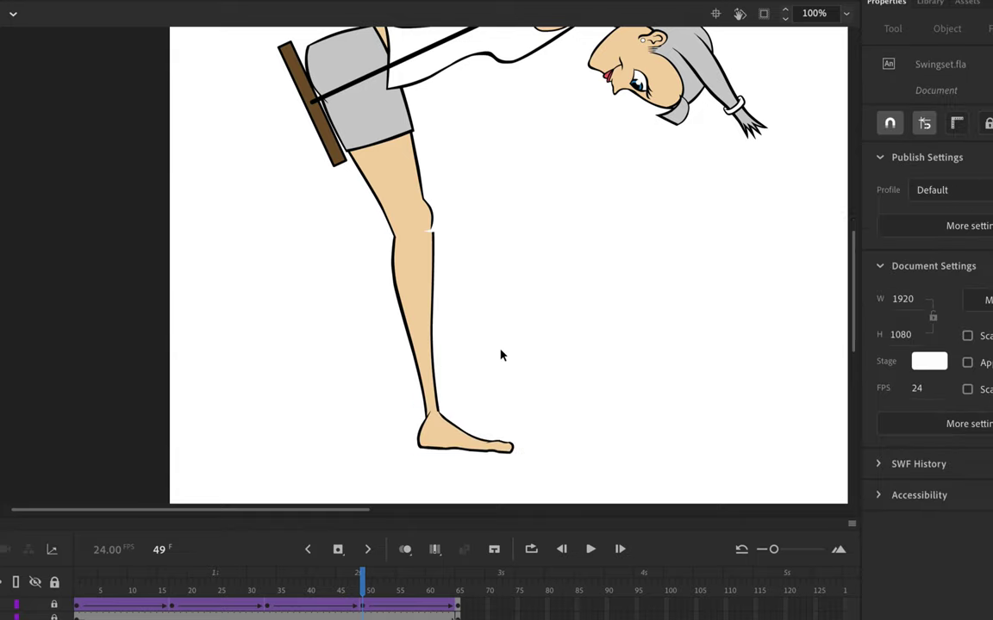
Step: Select the upper body without the gripping hand, set its pivot at the waist and rotate it counterclockwise until the torso is upright
scroll(500, 357, up, 3)
scroll(500, 355, right, 2)
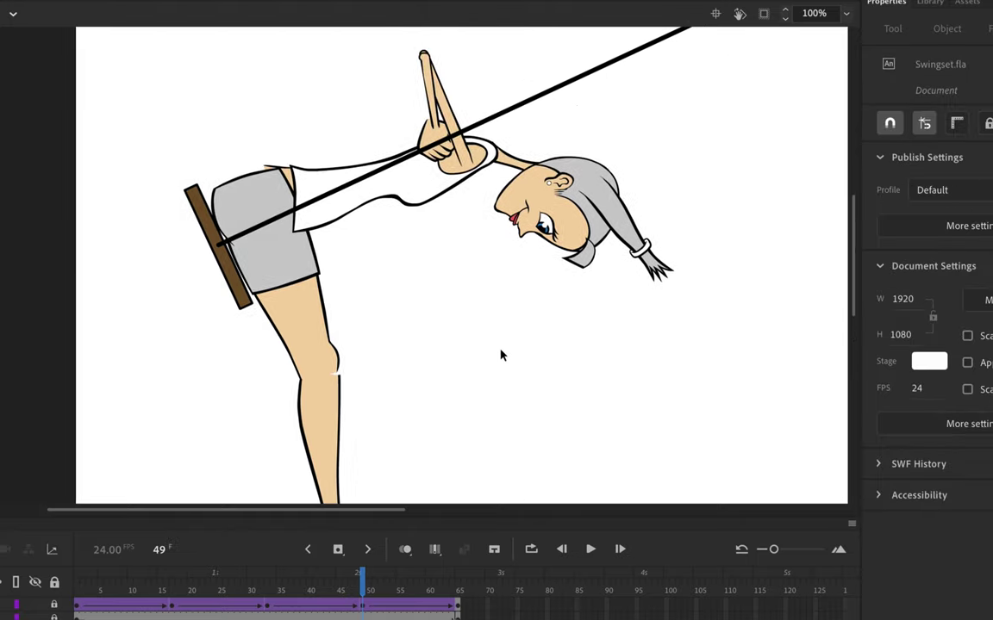
scroll(500, 355, up, 2)
scroll(501, 355, left, 2)
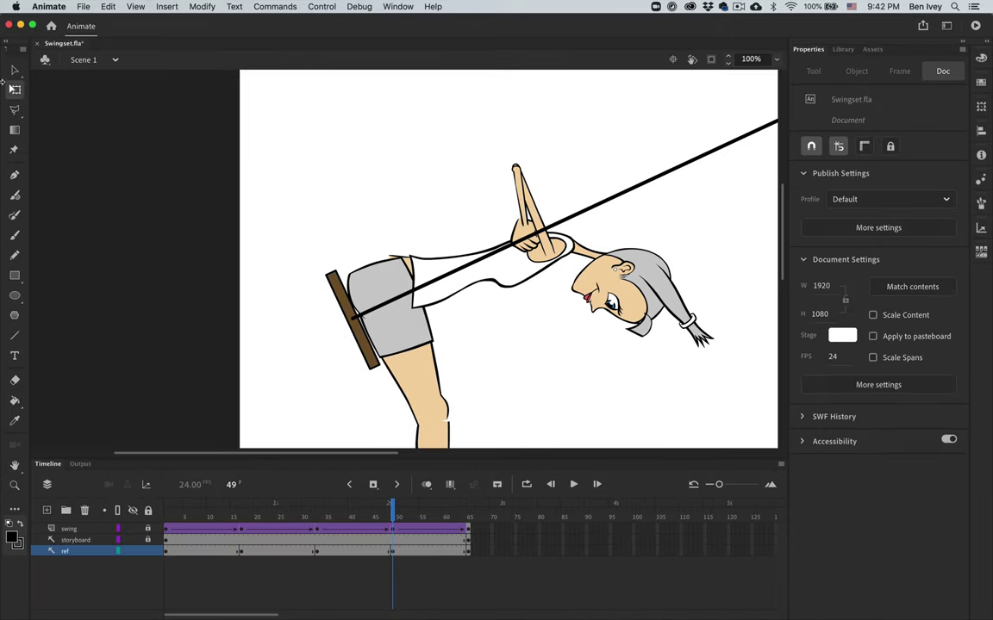
click(12, 75)
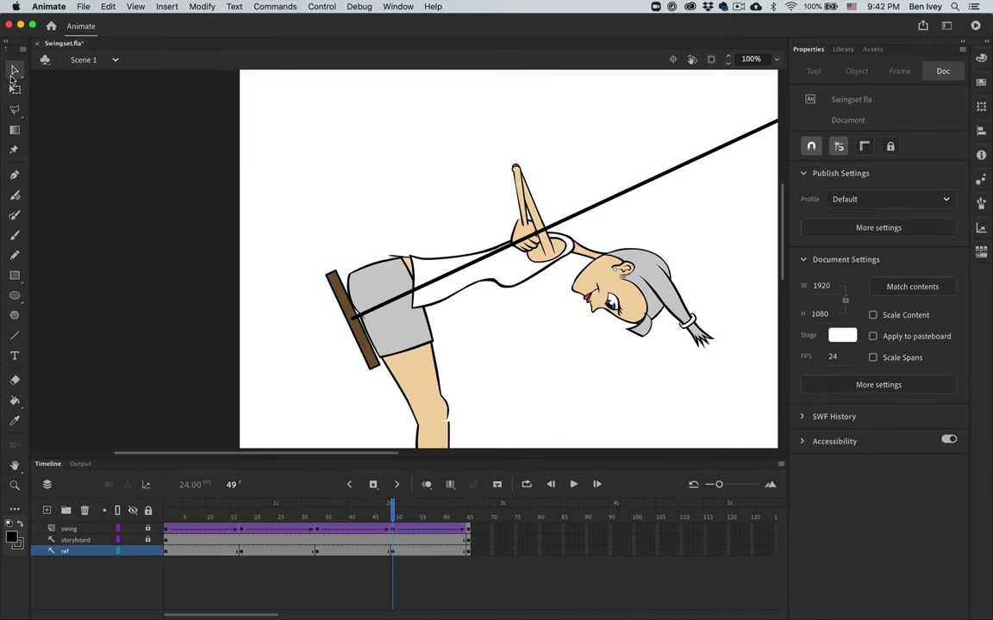
drag(449, 121, 724, 387)
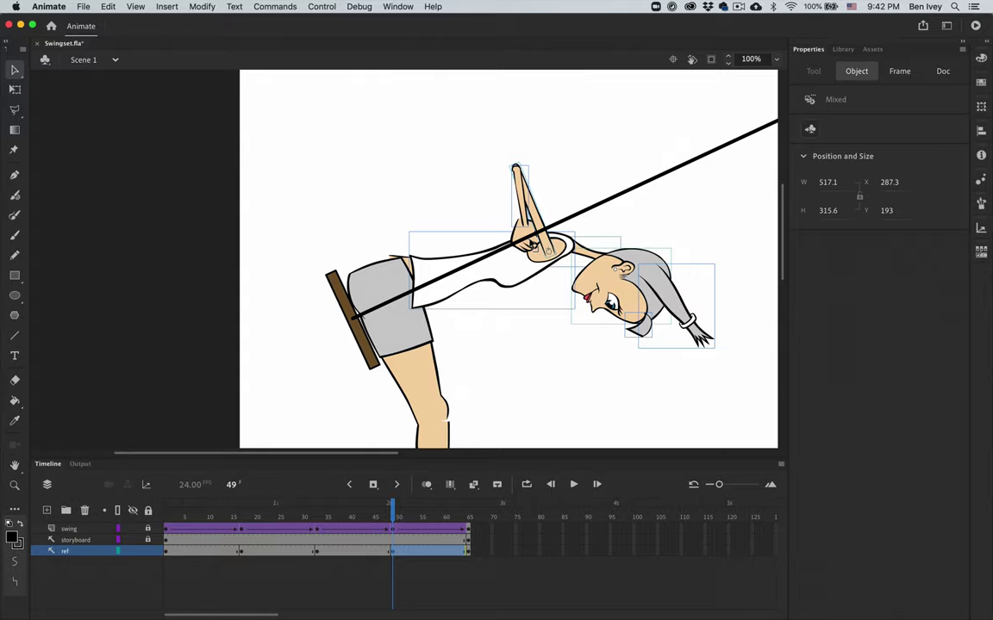
drag(393, 260, 400, 287)
click(14, 89)
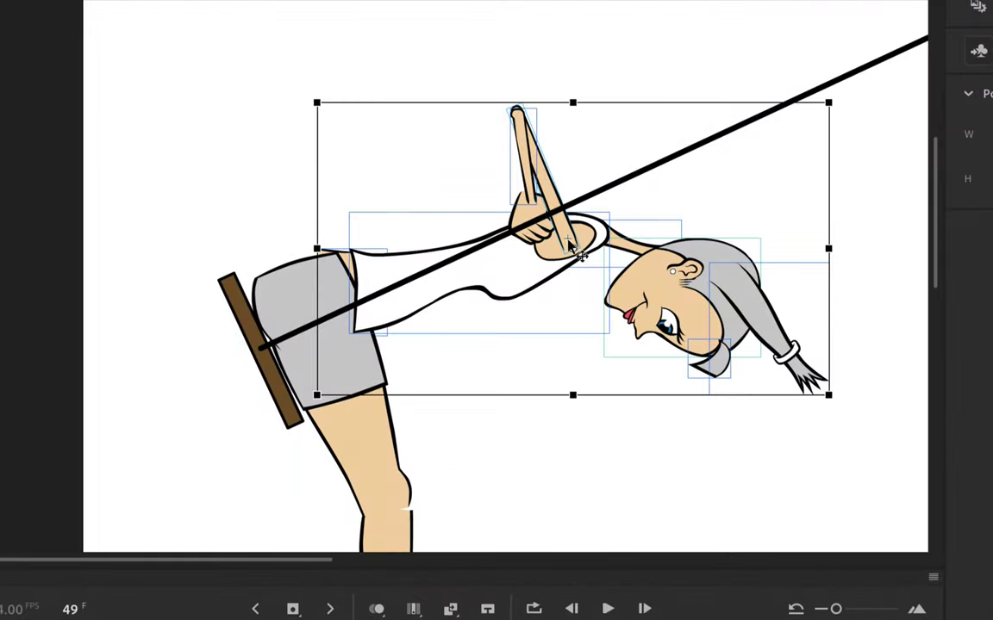
drag(571, 250, 330, 293)
drag(840, 108, 394, 54)
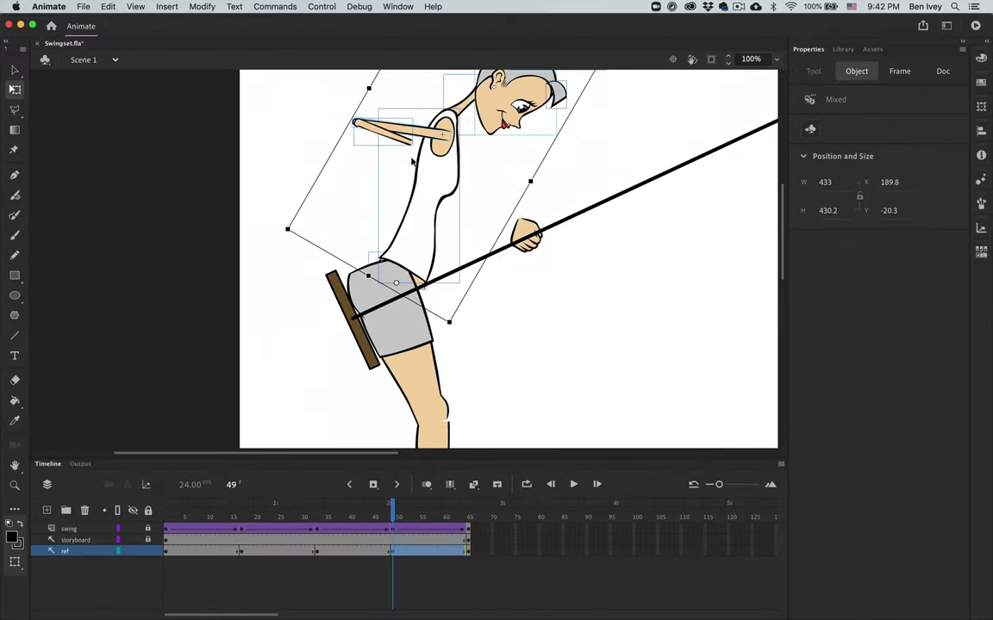
Step: Rotate the upper arm counterclockwise about the shoulder so it hangs straight down
scroll(413, 161, up, 3)
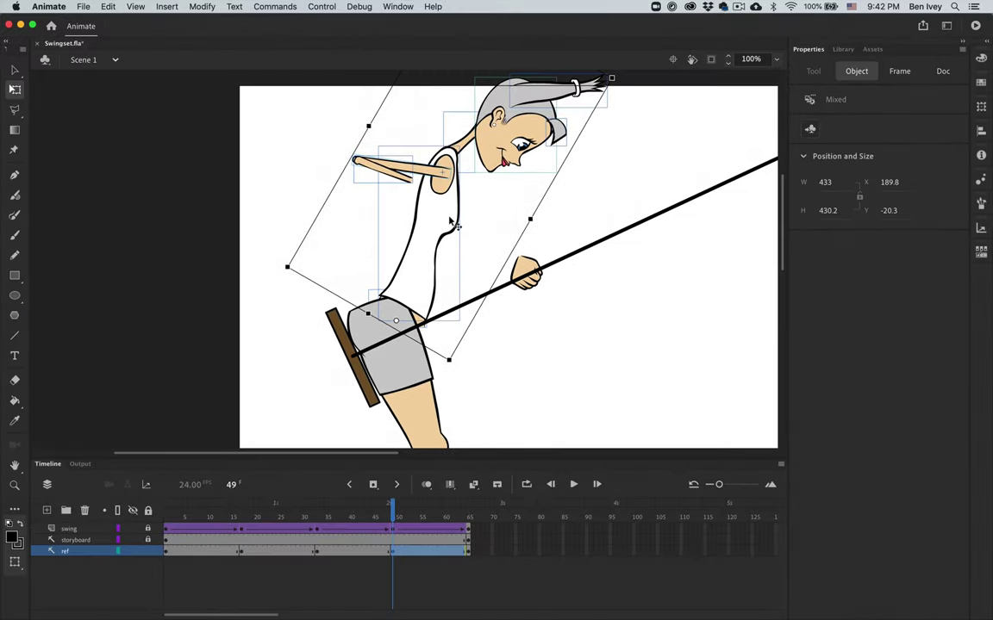
key(v)
click(512, 185)
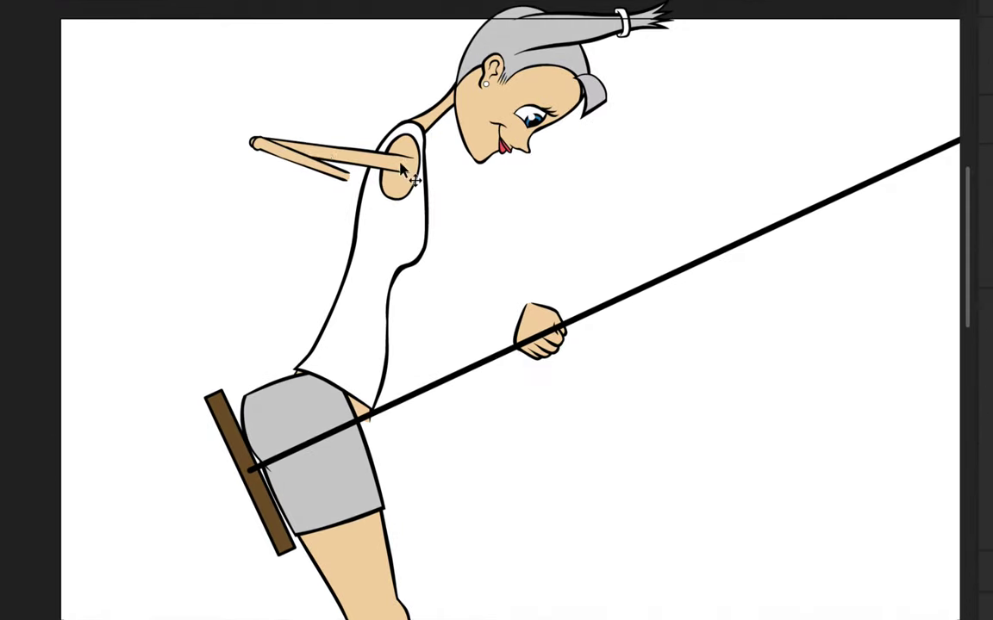
click(391, 167)
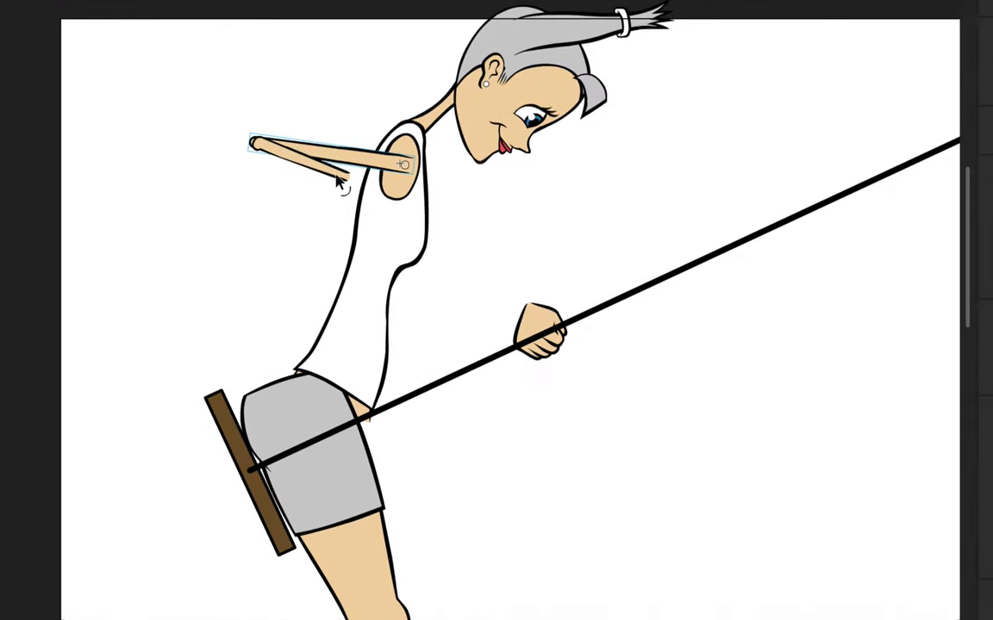
key(q)
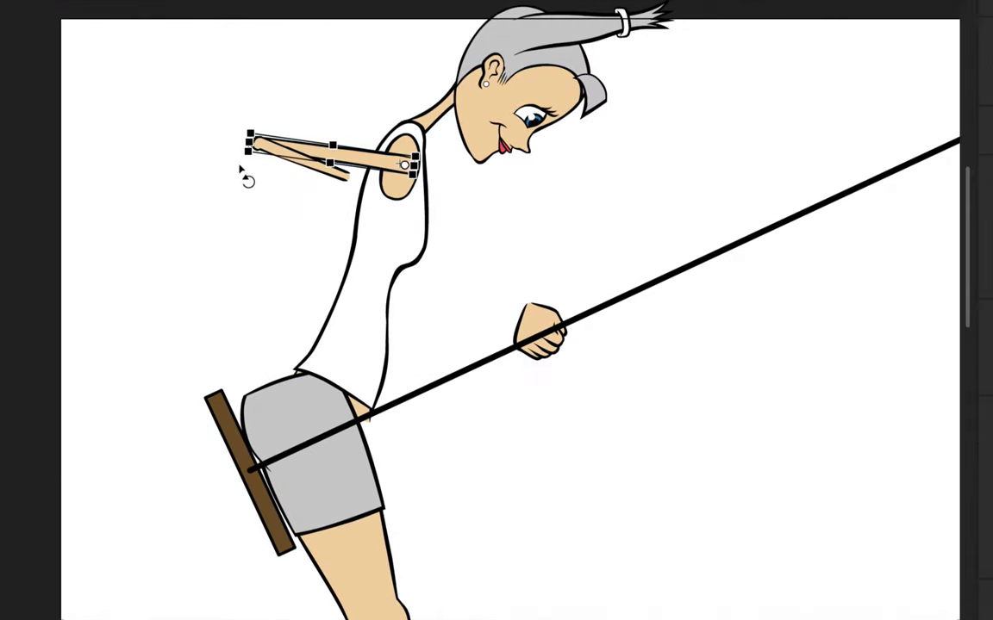
drag(288, 232, 414, 336)
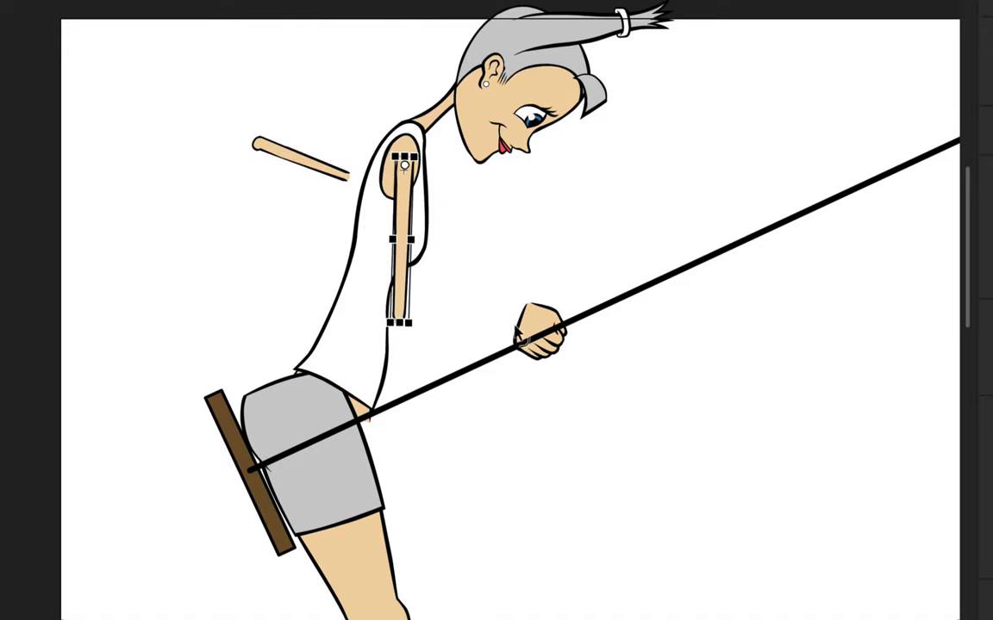
Step: Restore the foreshortened forearm to full length by setting its vertical scale to 100%
click(298, 168)
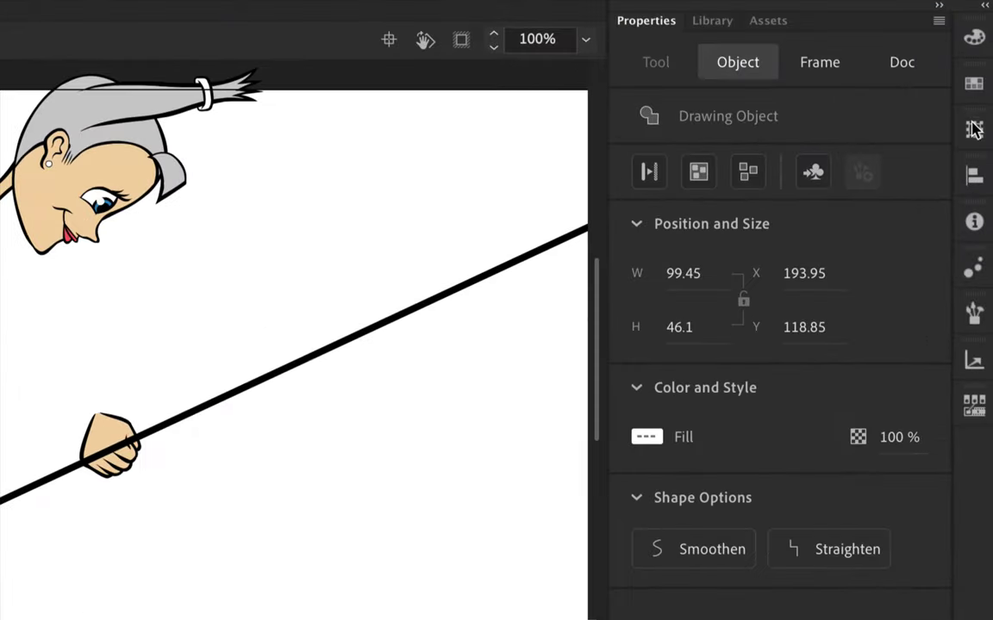
key(super+t)
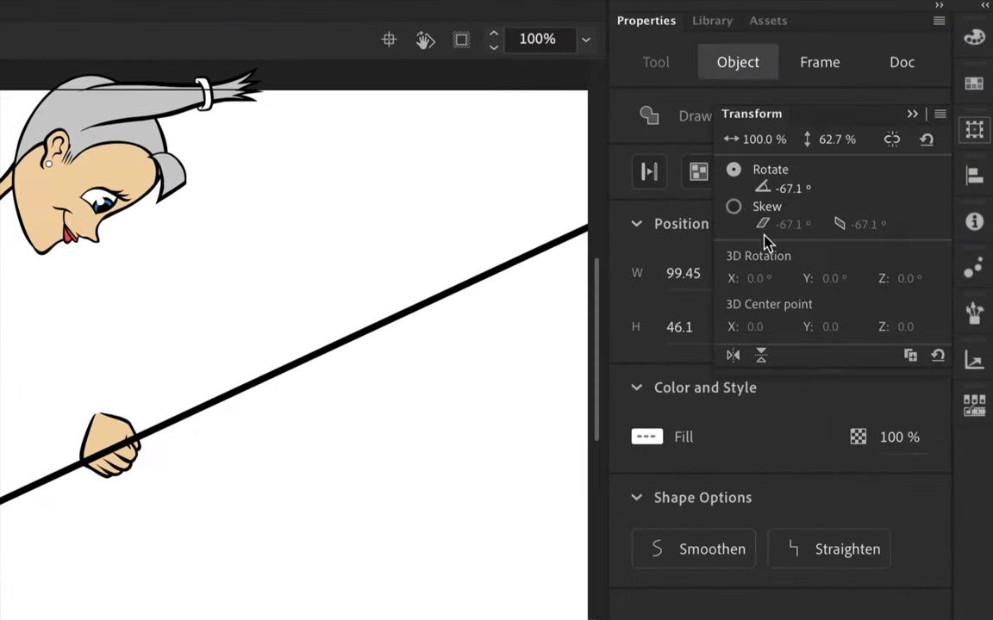
click(833, 147)
text(100)
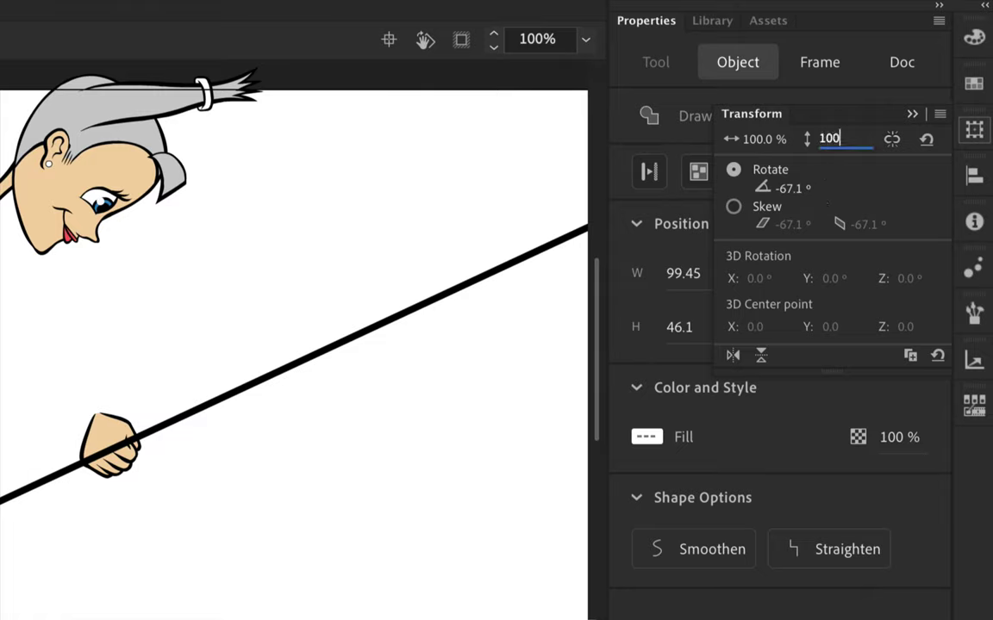
key(Return)
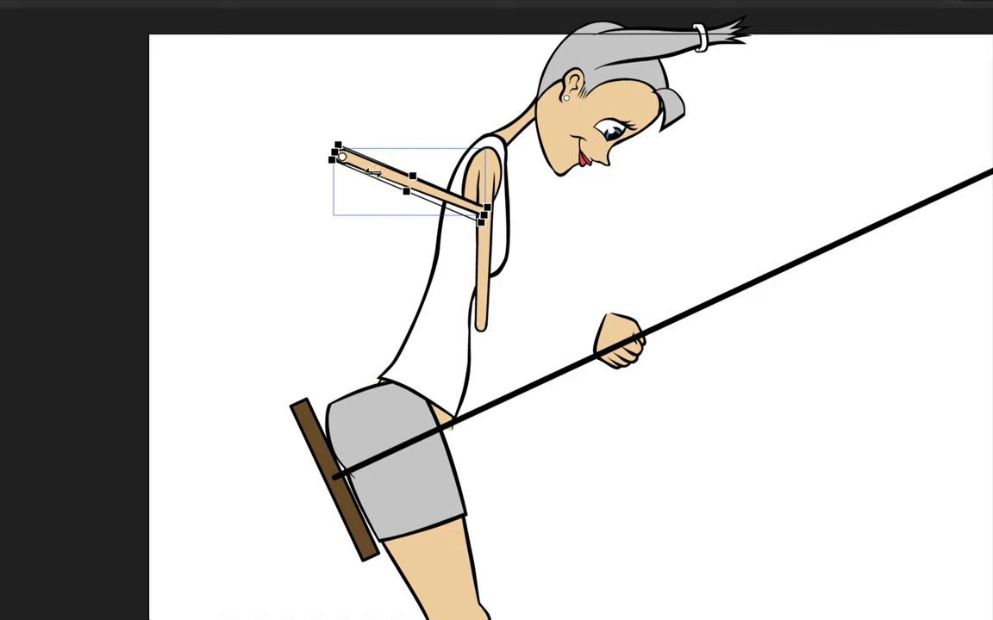
Step: Move the forearm to the end of the upper arm and rotate it counterclockwise about the elbow until nearly horizontal
drag(388, 186, 514, 291)
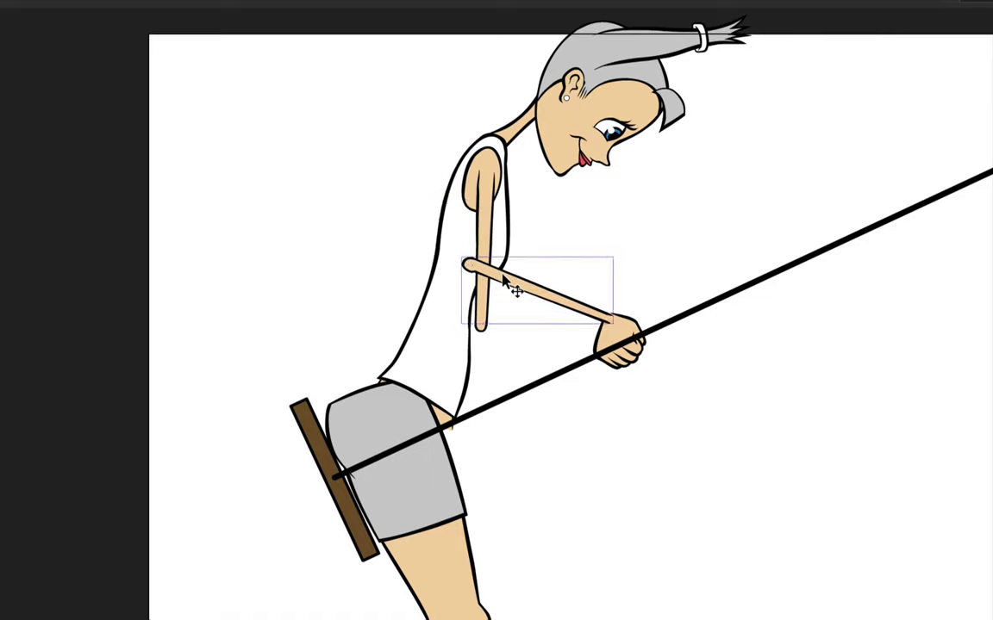
key(q)
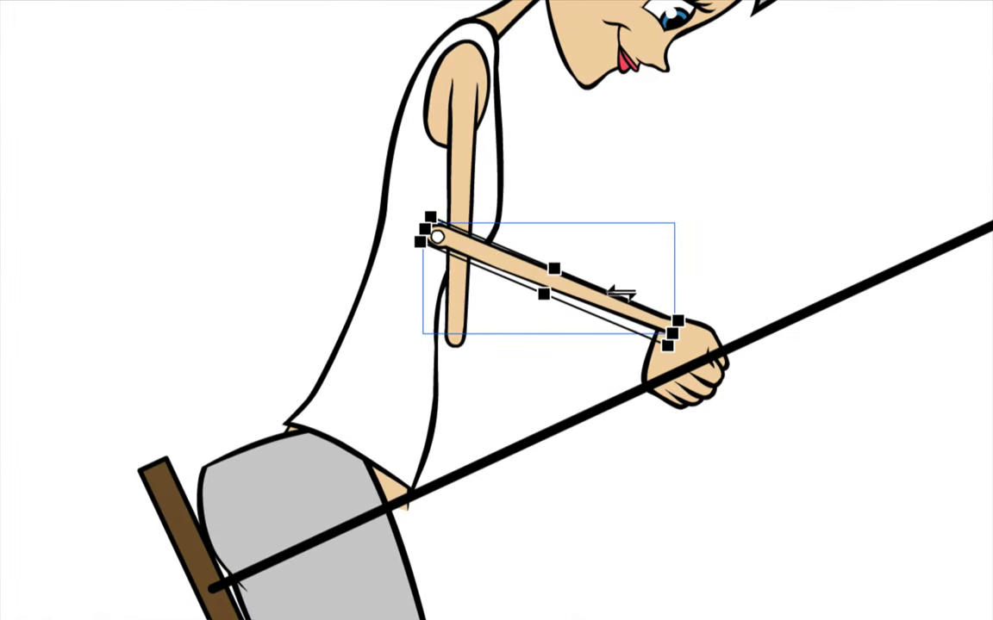
click(622, 318)
drag(612, 313, 626, 410)
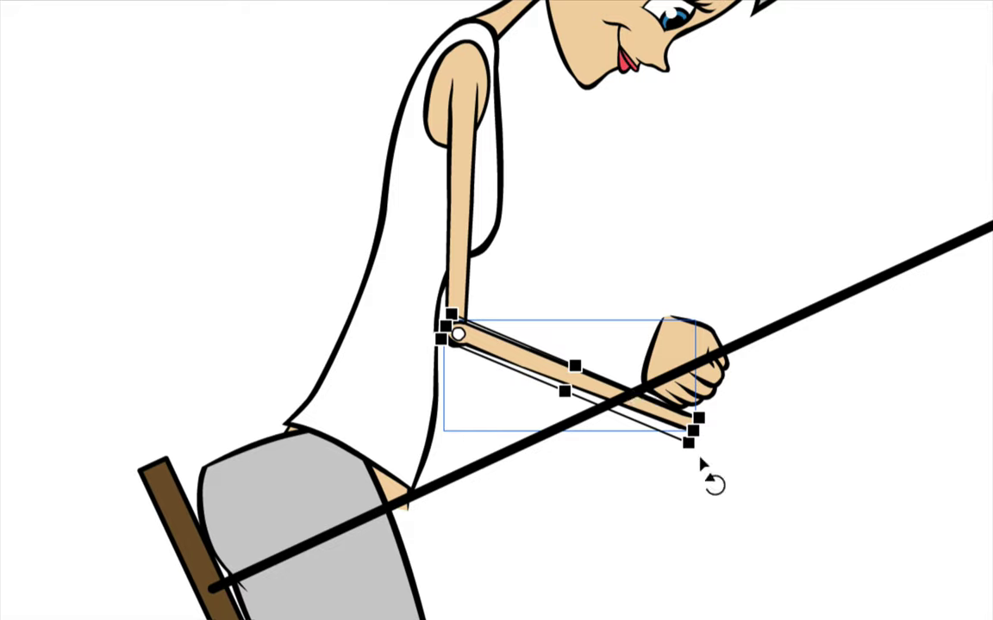
drag(698, 458, 708, 362)
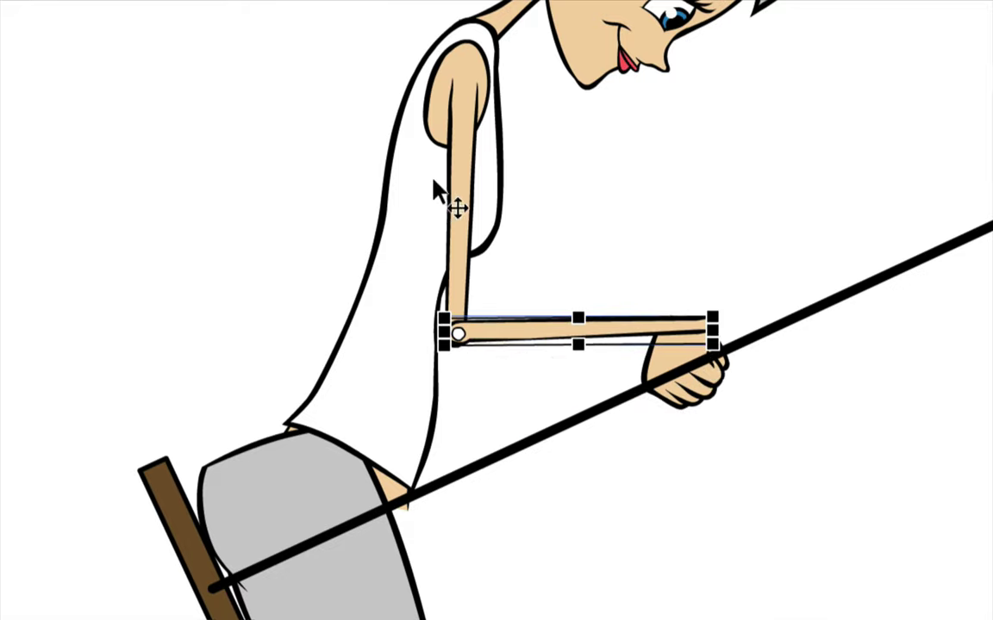
Step: Rotate the upper arm slightly clockwise and shift the forearm back so it joins the elbow to the gripping hand
click(453, 200)
drag(481, 368, 454, 361)
click(511, 341)
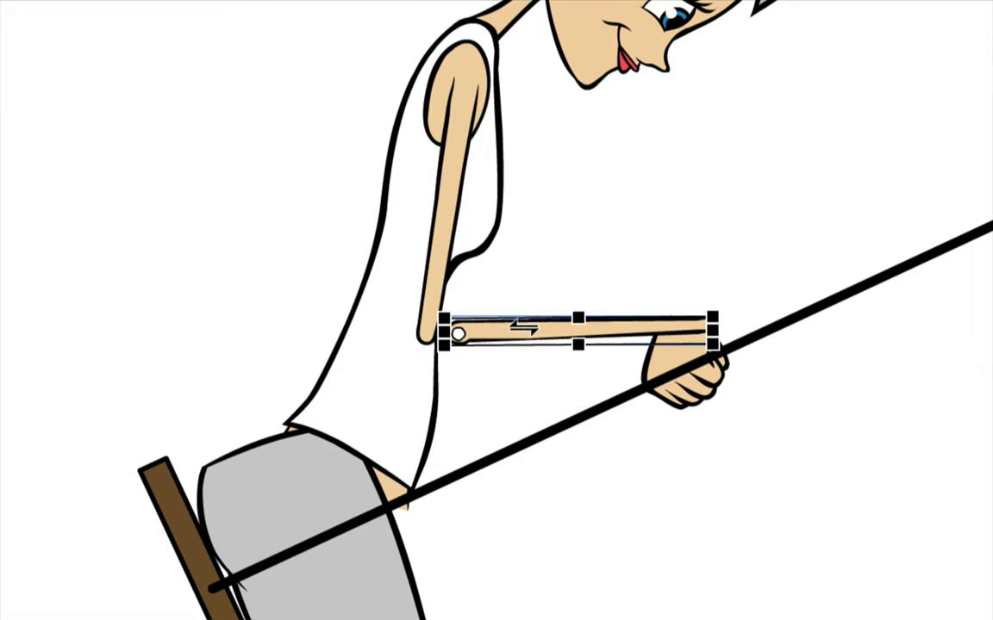
drag(629, 330, 604, 345)
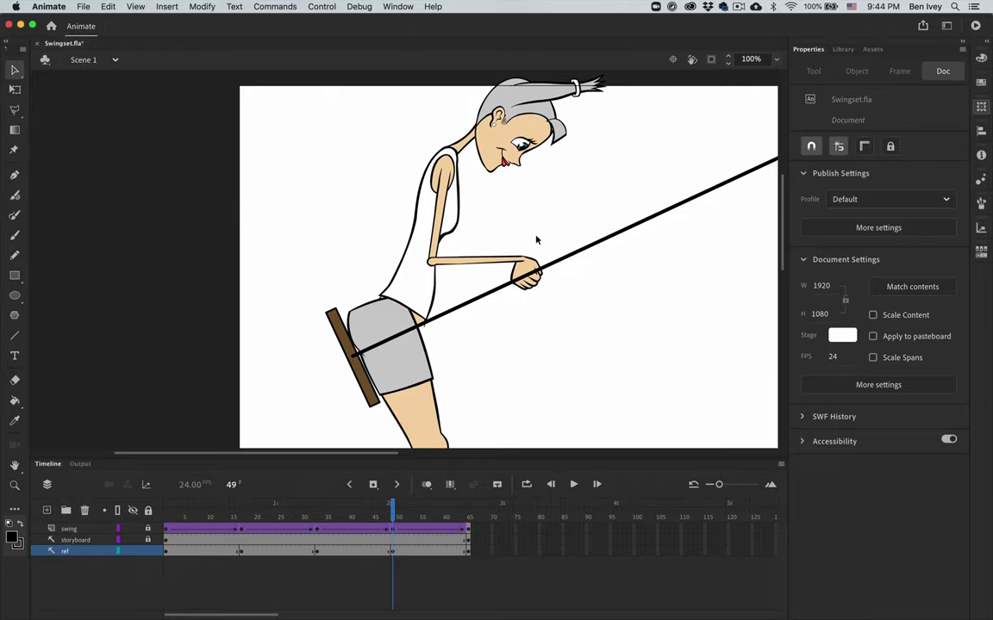
key(super+equal)
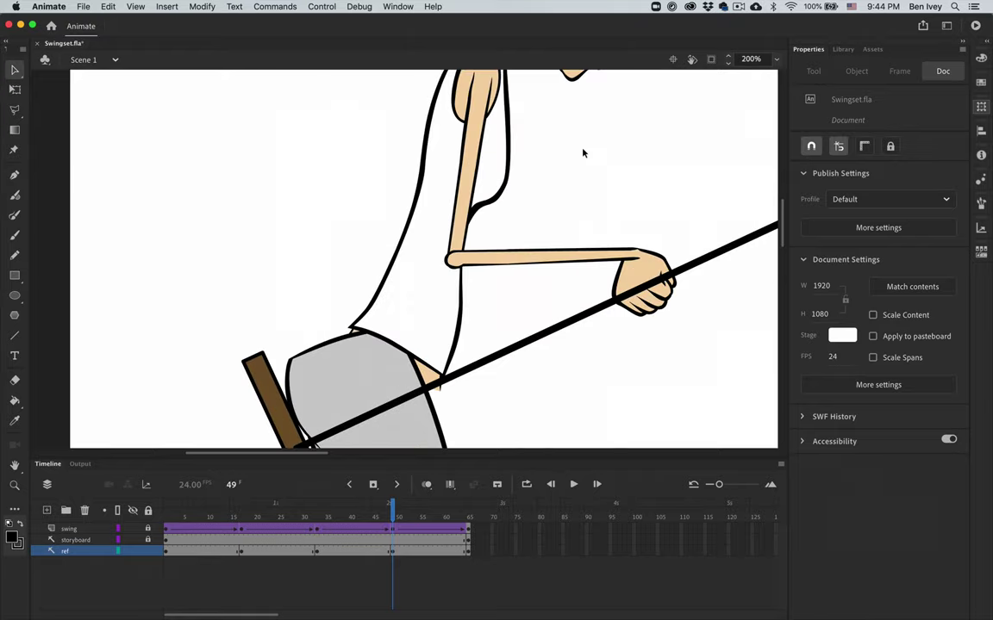
Step: Rotate the ponytail clockwise about its root so it falls forward and down past the girl's face on frame 49
scroll(582, 154, up, 5)
scroll(582, 153, up, 3)
scroll(583, 153, right, 3)
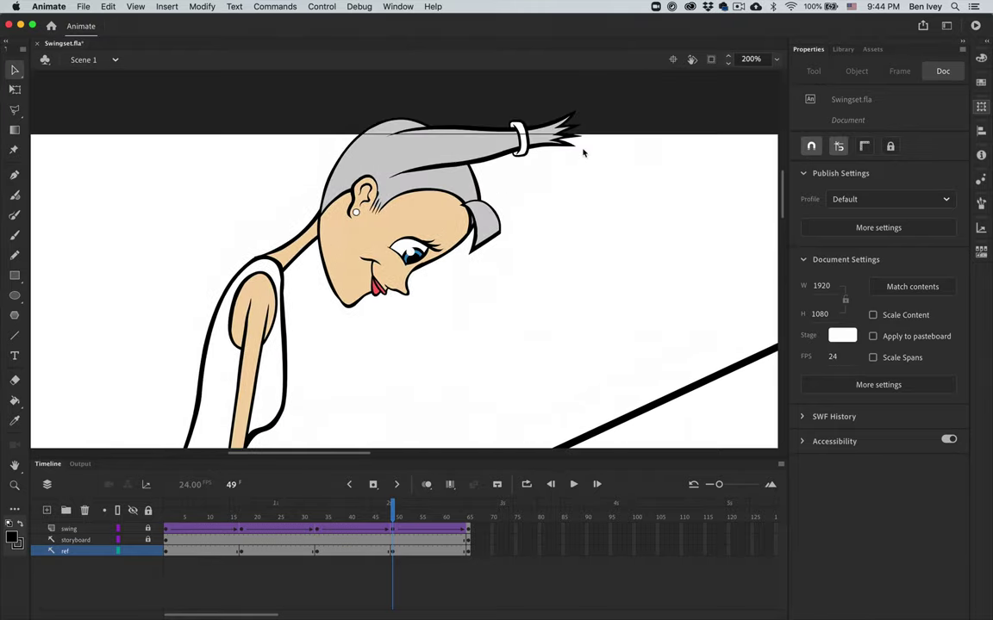
drag(476, 111, 587, 181)
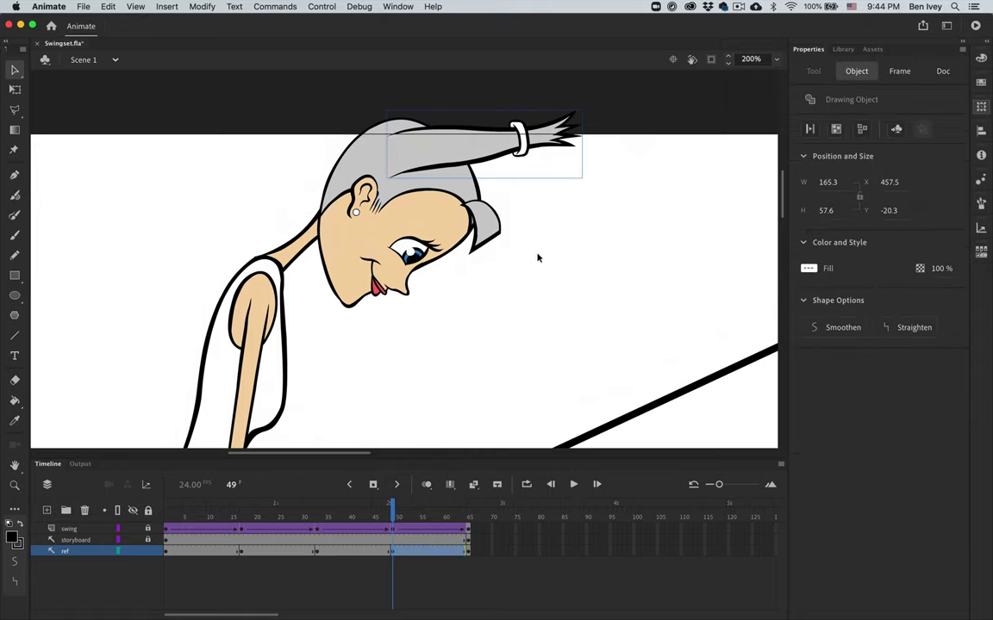
key(q)
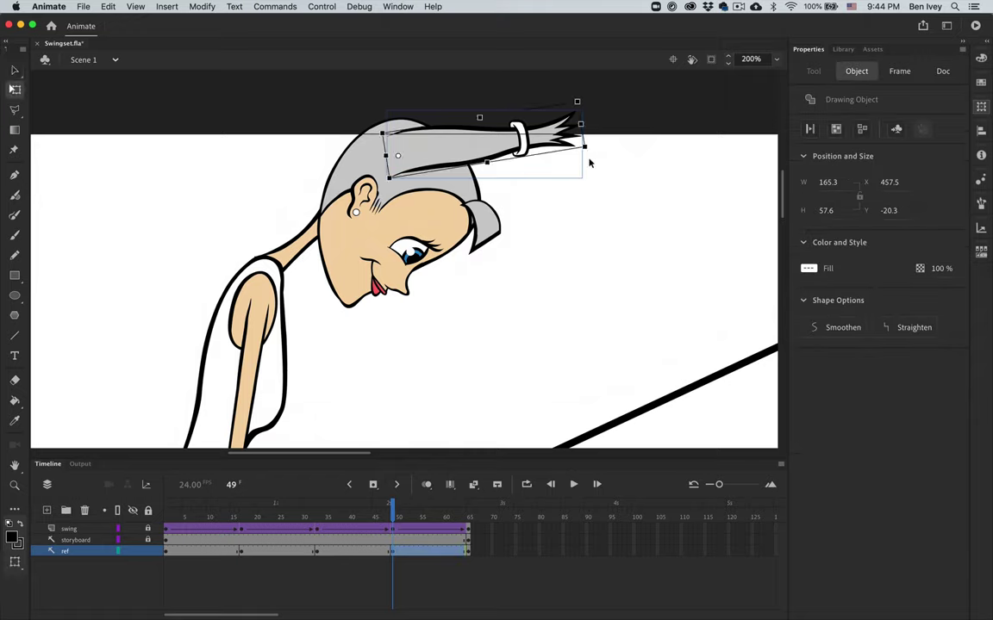
drag(594, 164, 507, 354)
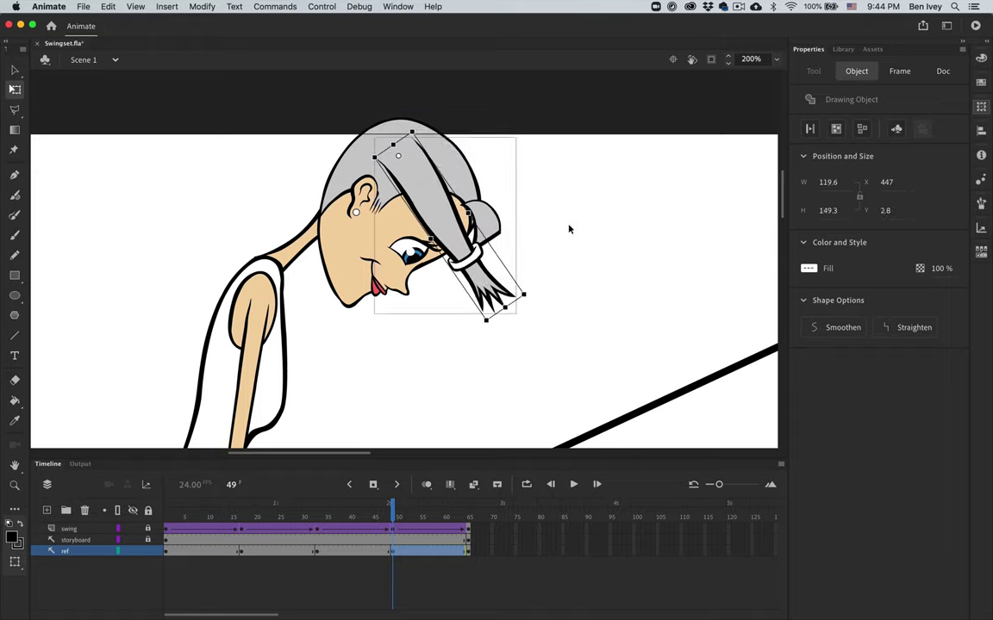
Step: Rotate the bangs slightly clockwise about their root so they hang down from the forehead
click(503, 245)
click(489, 249)
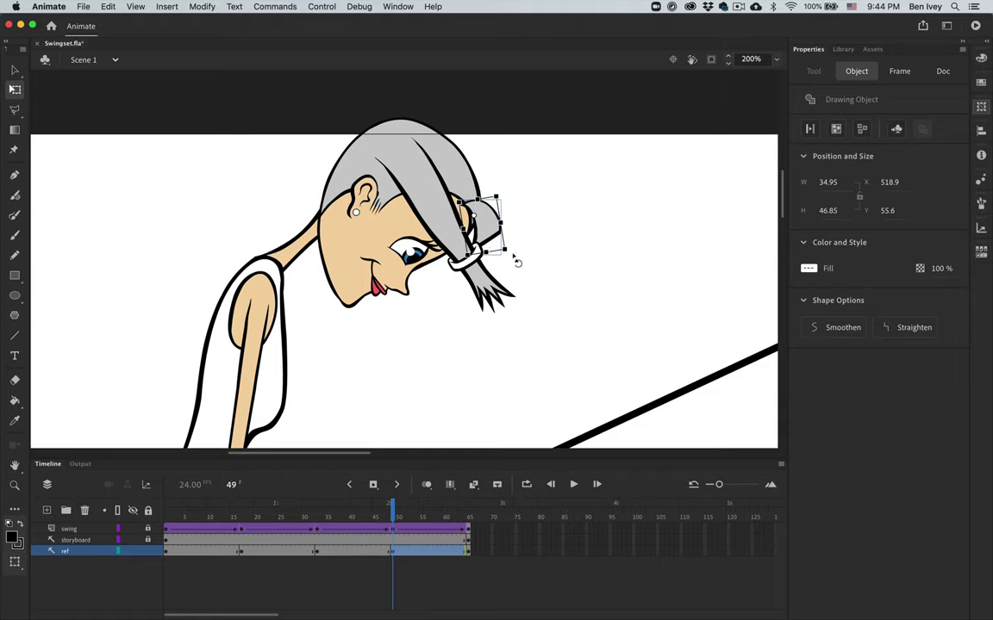
drag(517, 262, 486, 278)
click(522, 255)
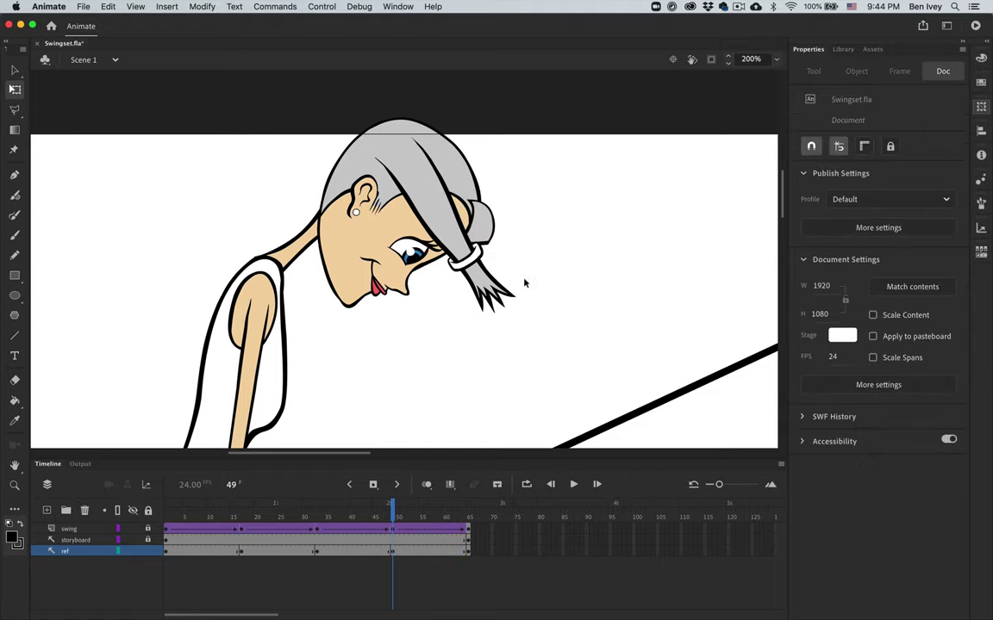
Step: Delete the standing girl's body parts from frame 65 of the ref layer
key(super+minus)
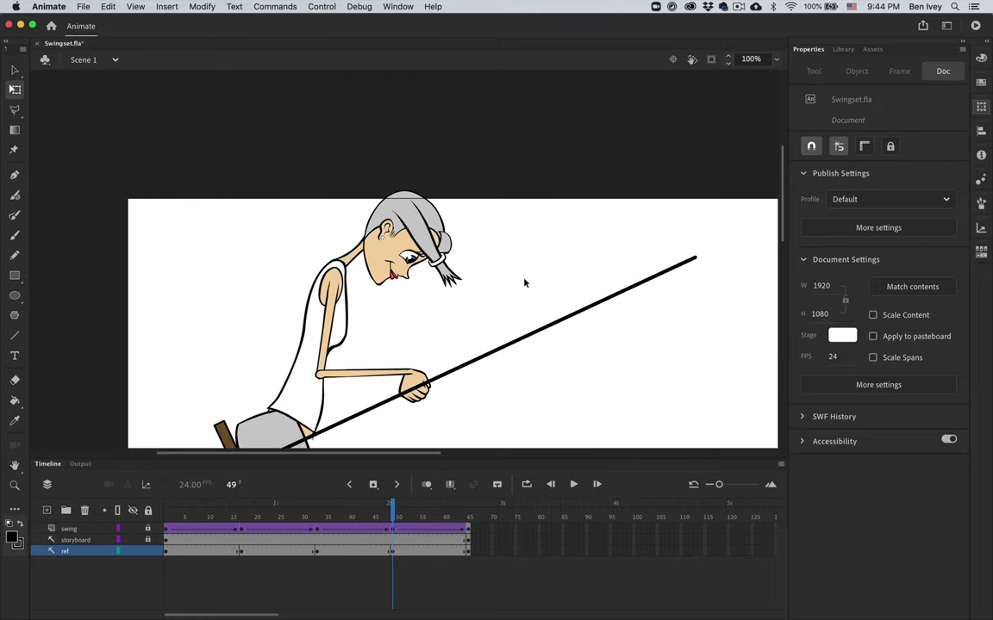
scroll(524, 283, down, 5)
scroll(524, 283, right, 5)
key(super+minus)
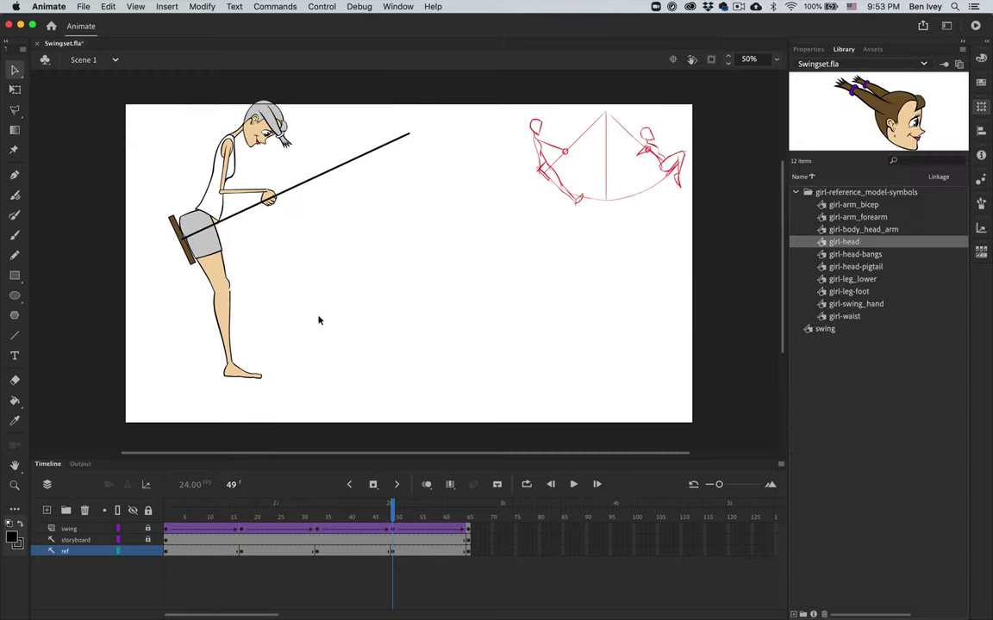
click(471, 555)
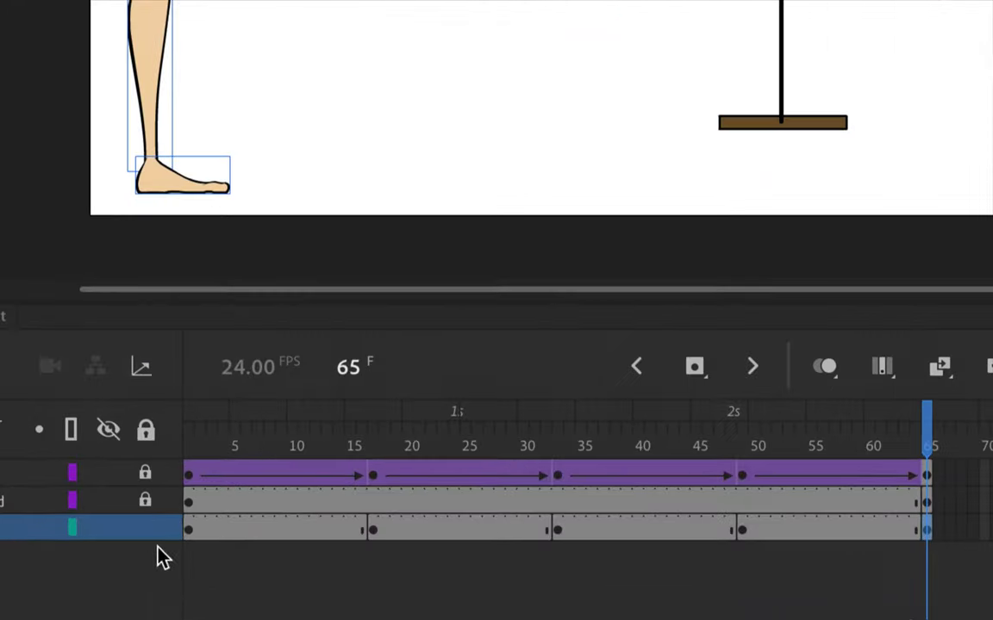
click(187, 531)
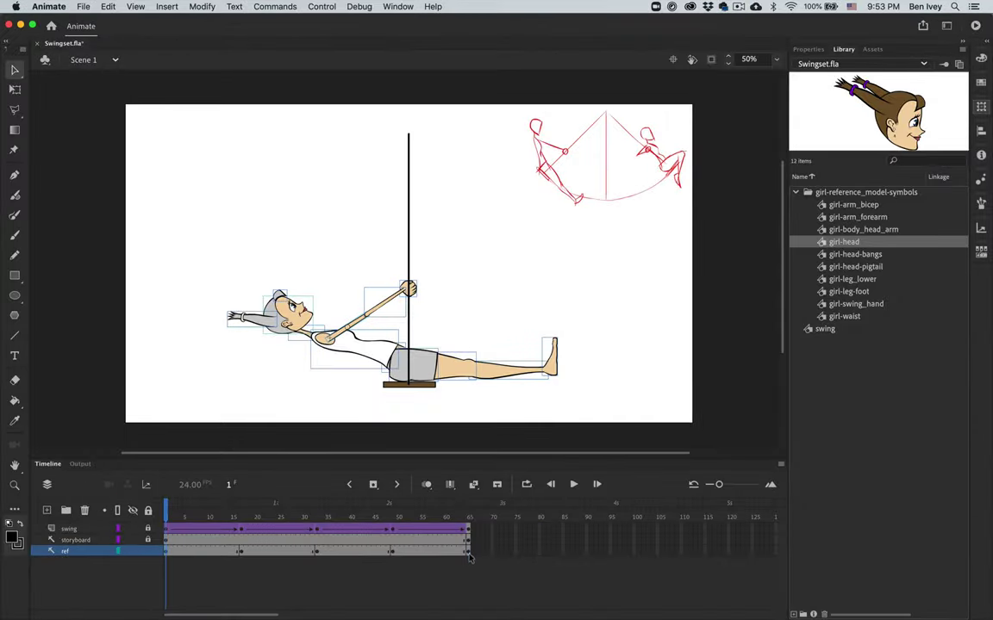
click(469, 555)
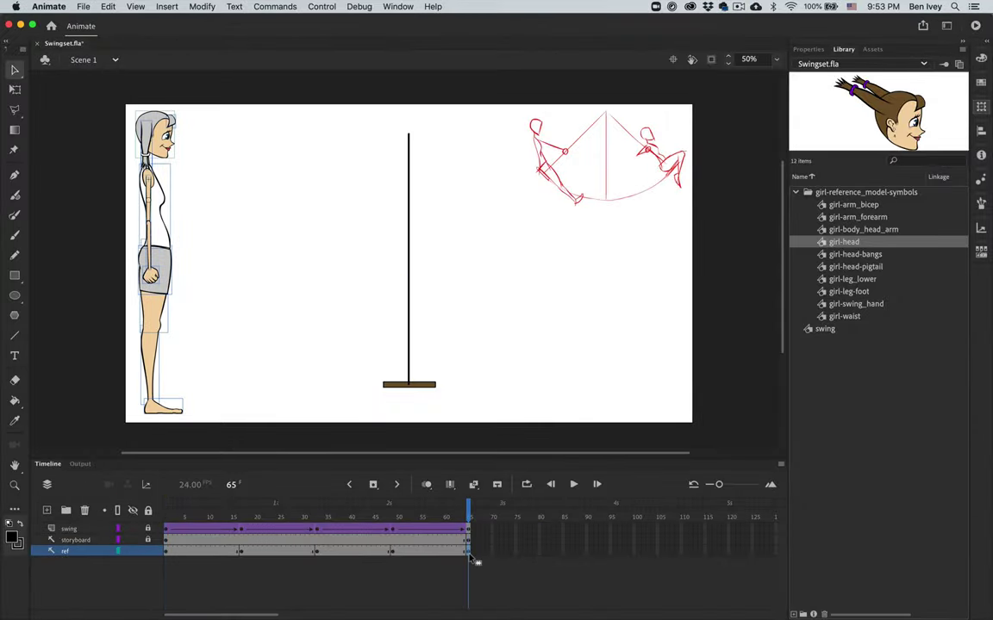
key(Delete)
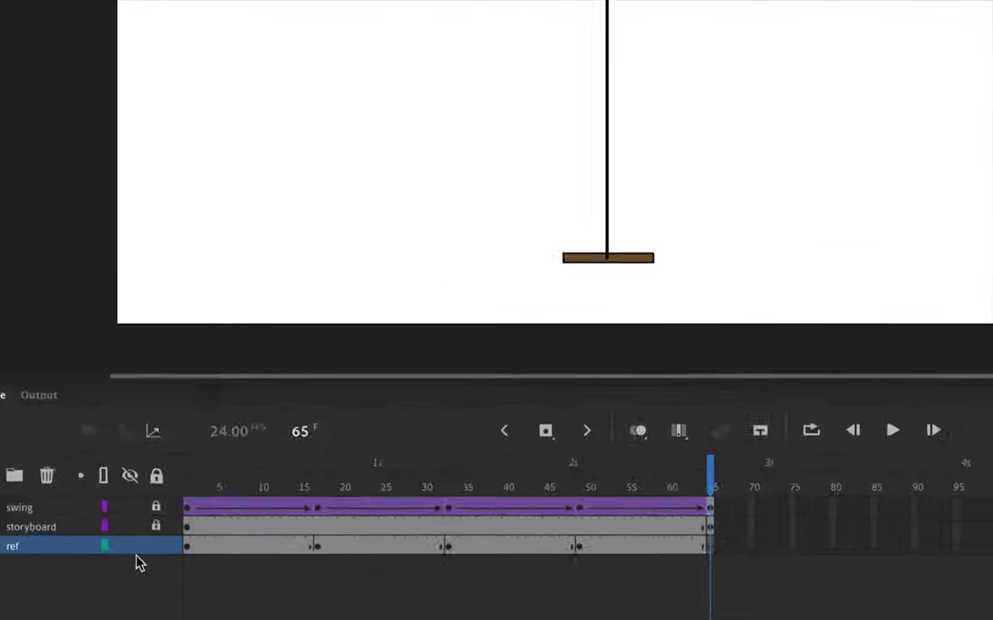
Step: Copy the girl's frame 1 pose on the ref layer and paste it in place on frame 65
click(166, 553)
click(206, 544)
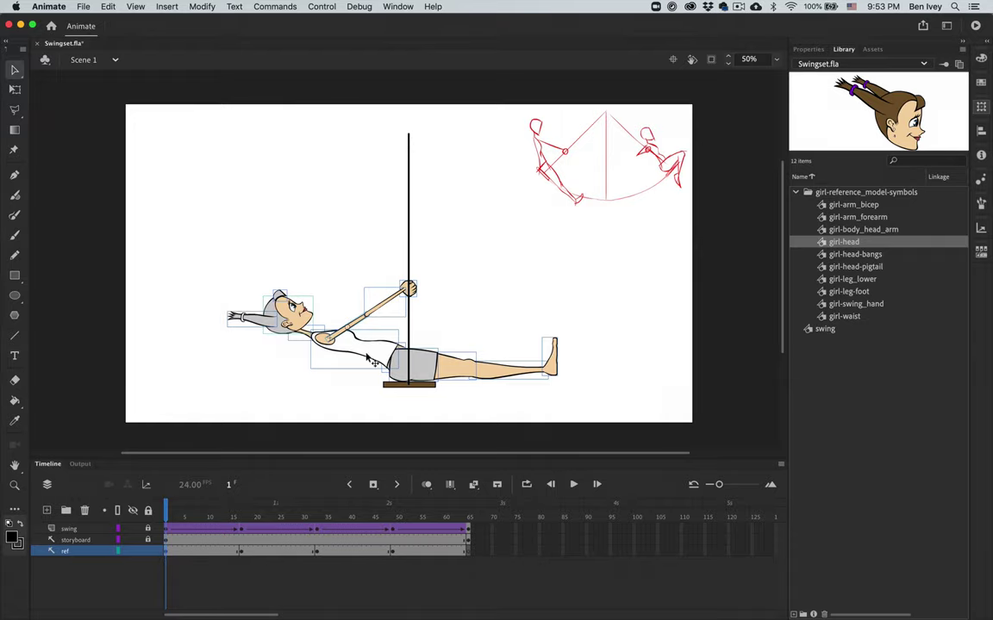
click(109, 7)
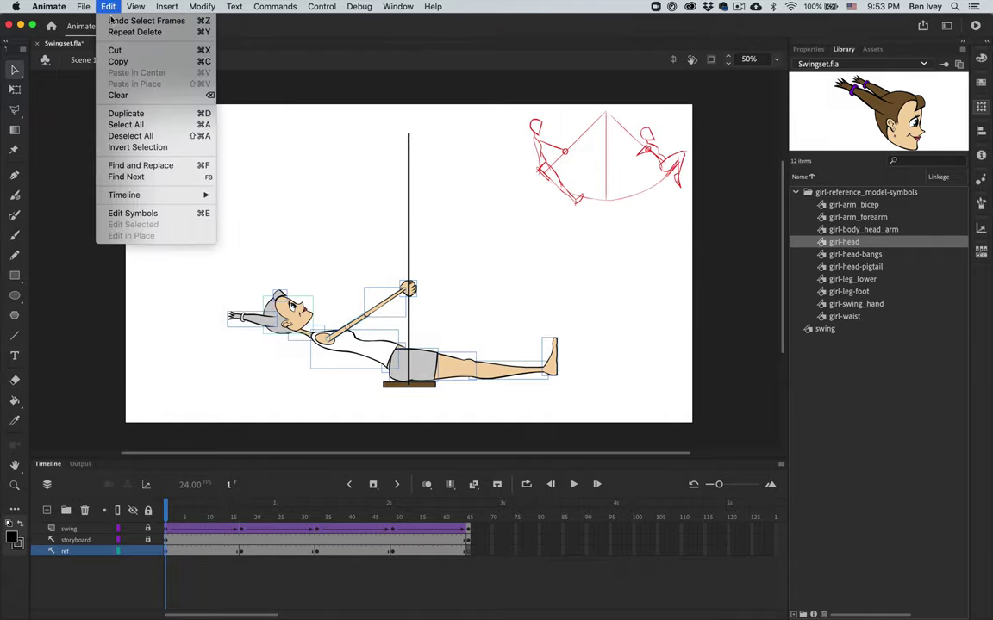
click(118, 61)
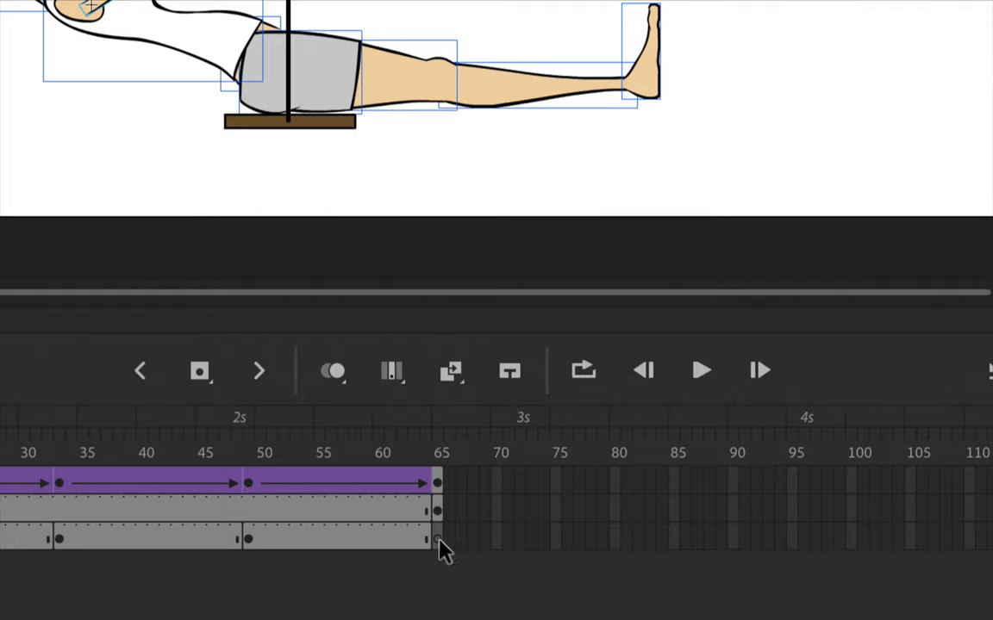
click(467, 551)
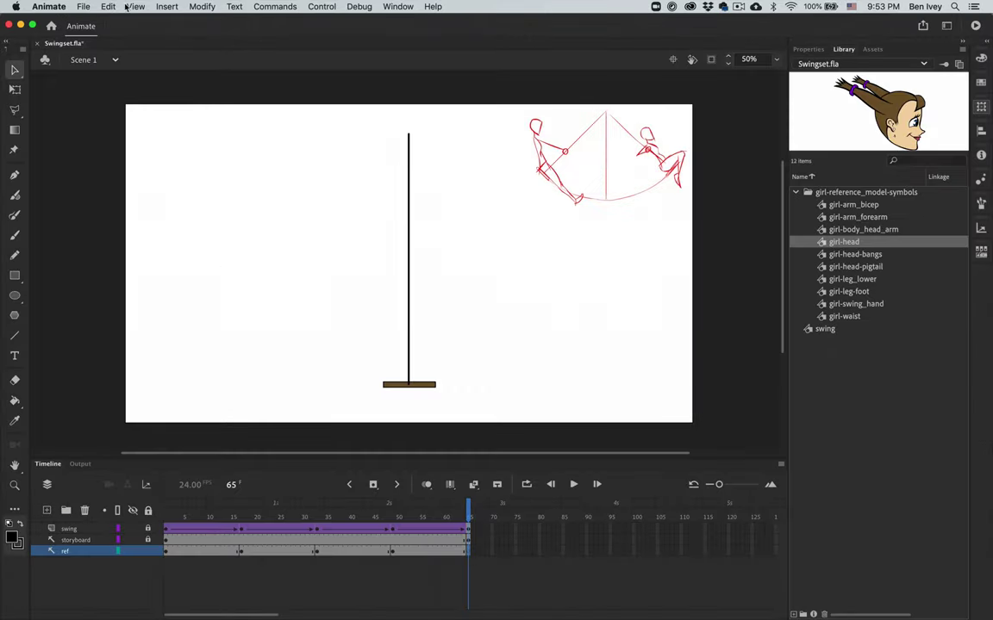
click(111, 7)
click(131, 84)
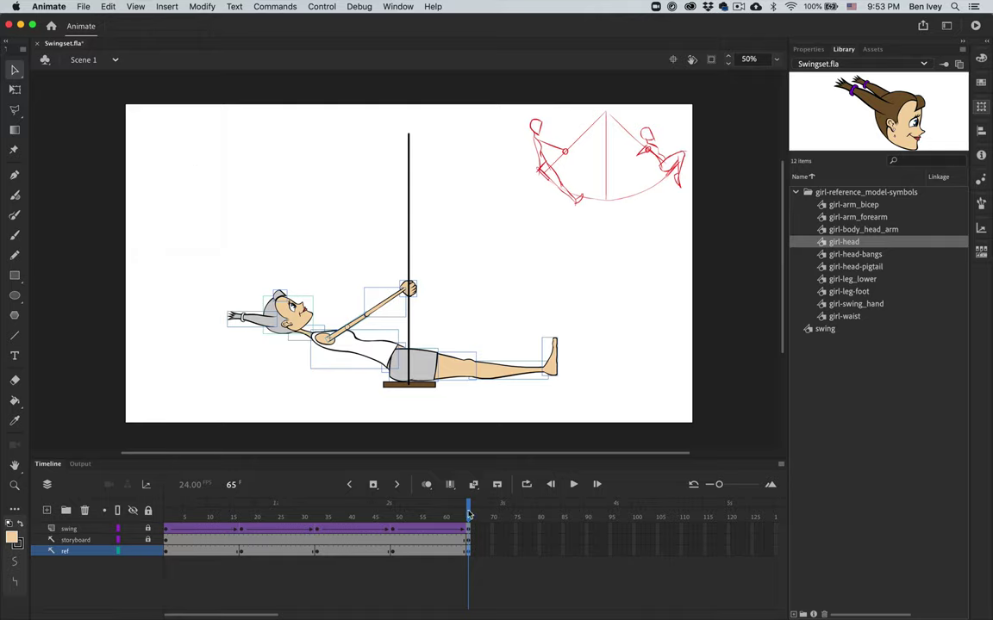
Step: Play the animation from frame 1 and scrub the timeline to check how the key poses follow the swing
drag(469, 514, 152, 542)
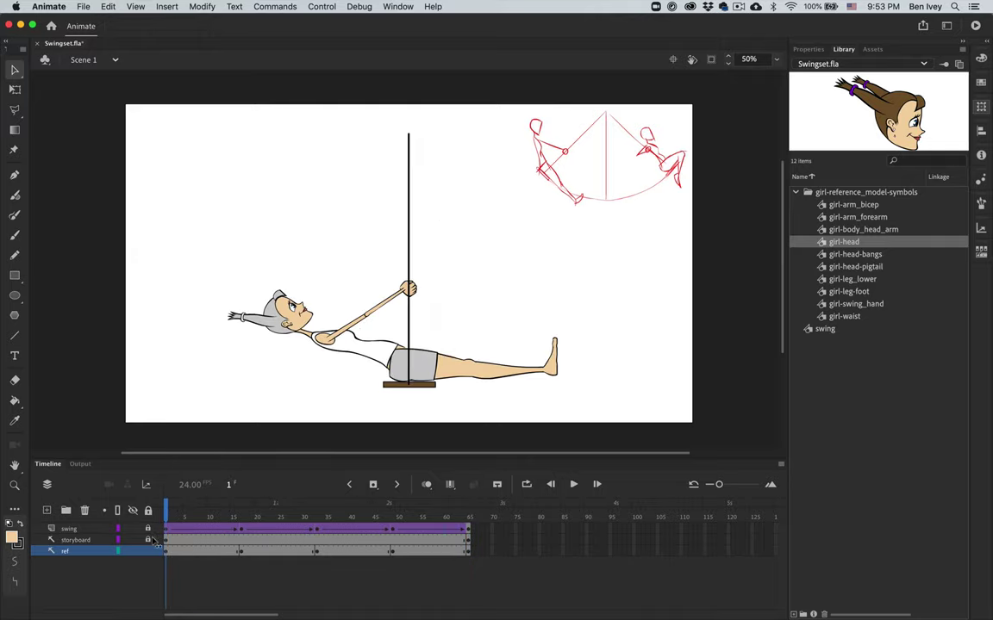
key(Return)
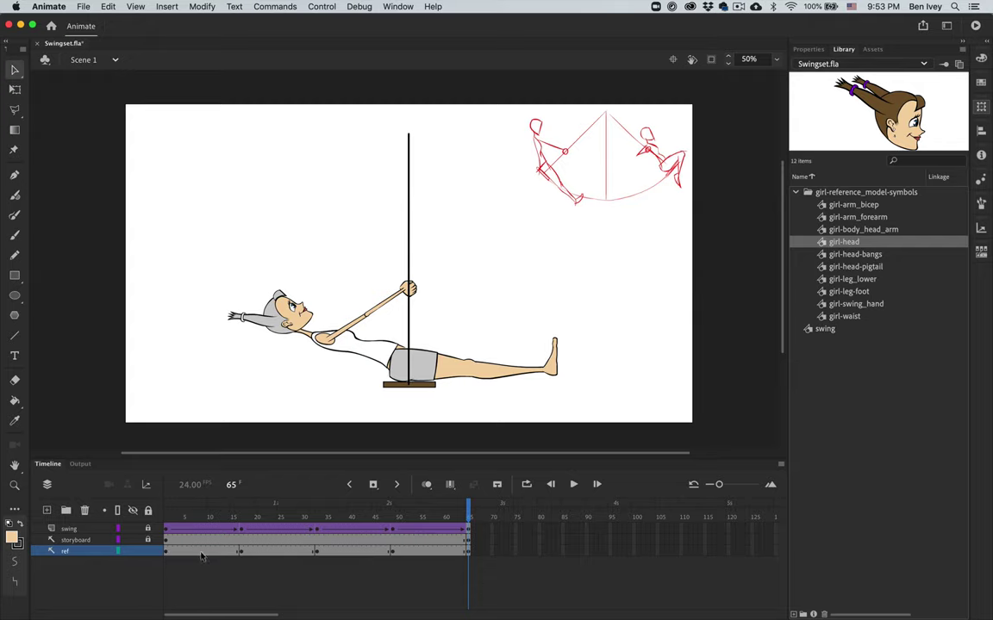
drag(200, 556, 366, 549)
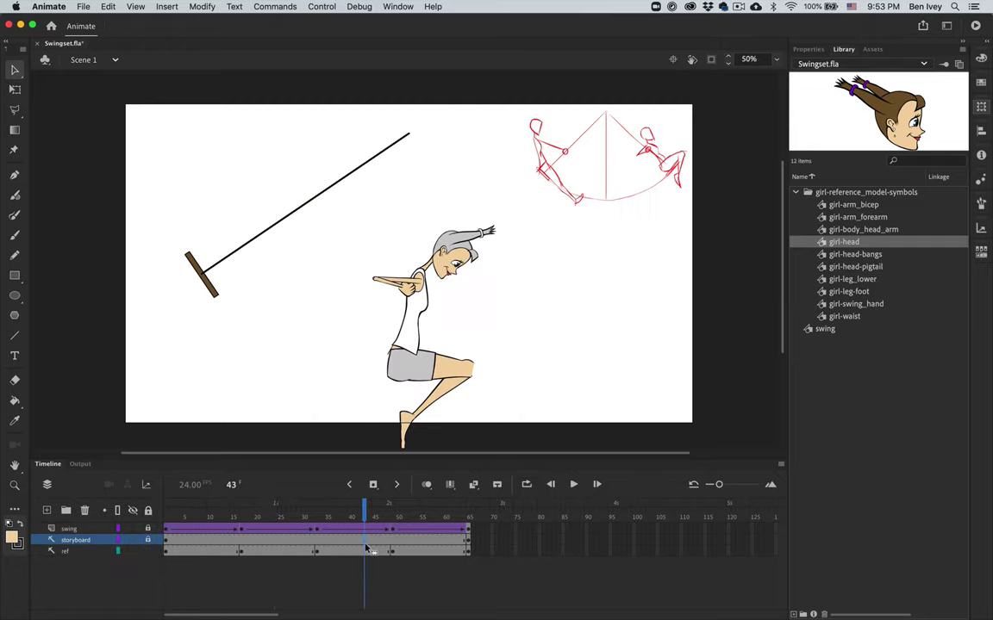
click(426, 551)
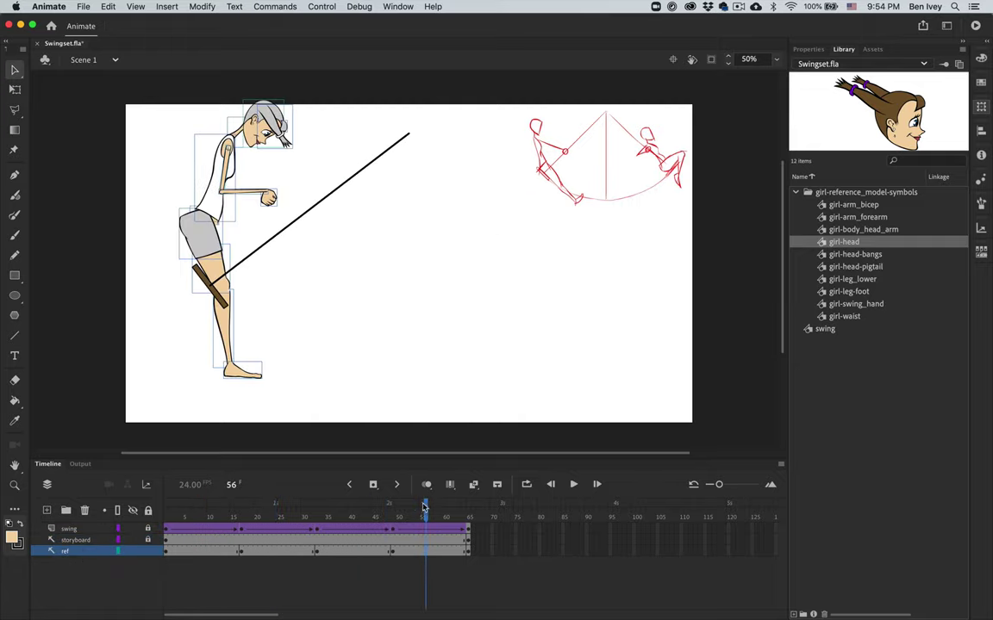
drag(423, 508, 117, 540)
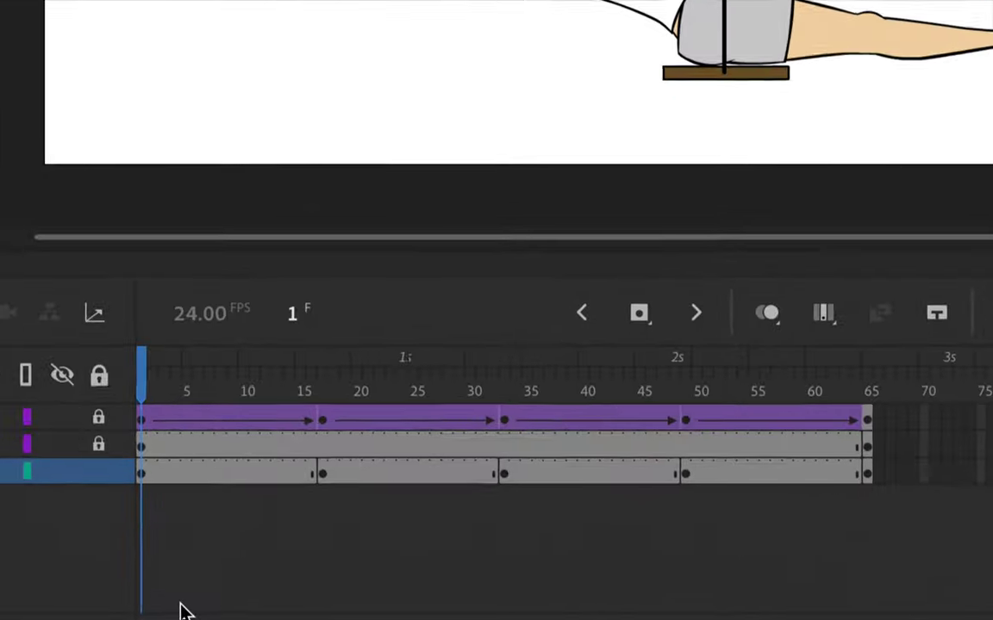
Step: Insert in-between keyframes on the ref layer at frames 9, 25, 42 and 57
click(203, 554)
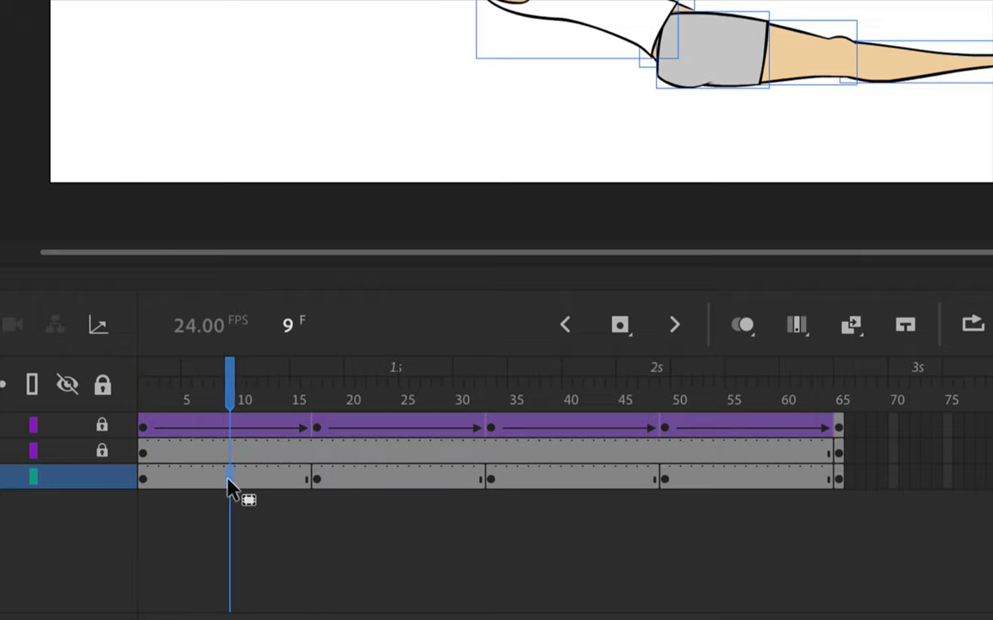
key(F6)
click(409, 485)
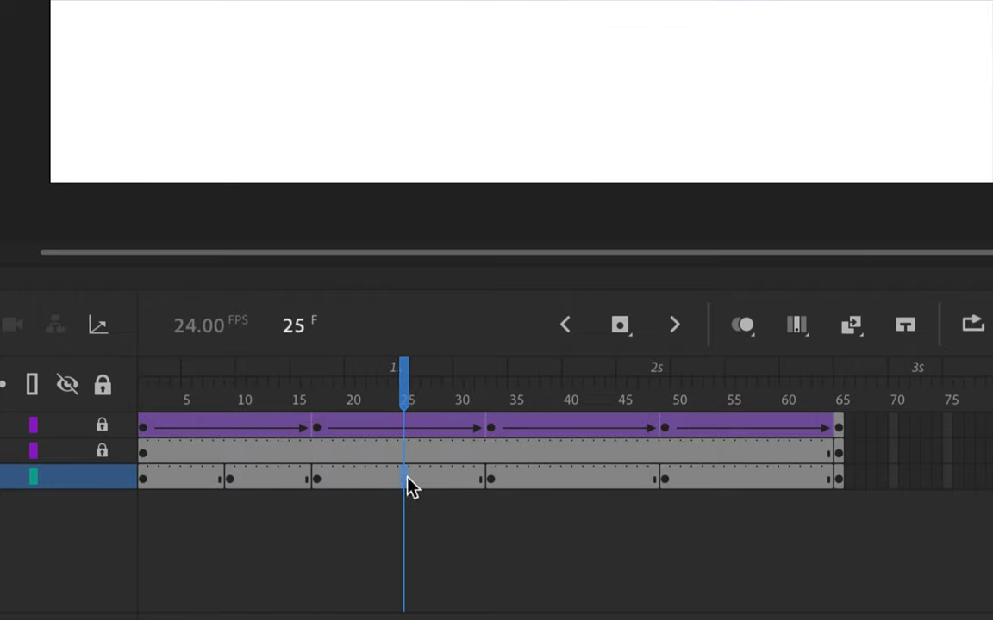
click(586, 483)
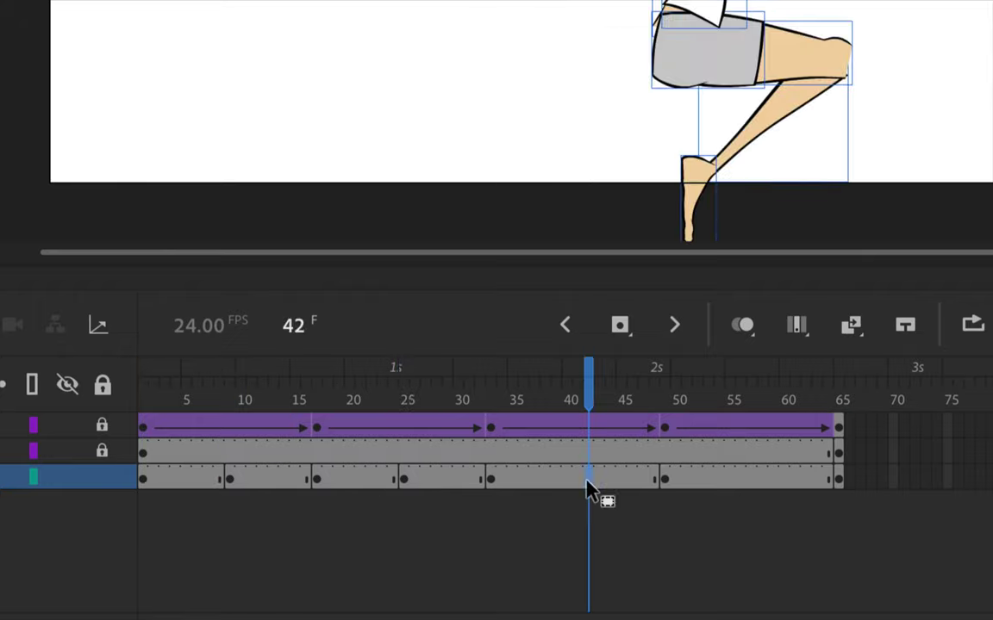
key(F6)
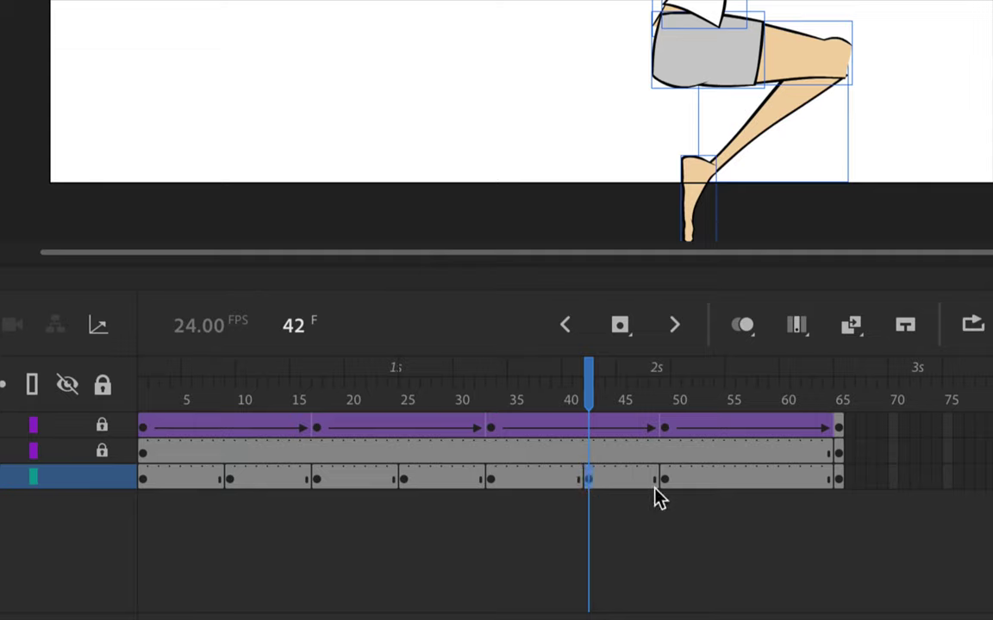
click(743, 481)
click(752, 482)
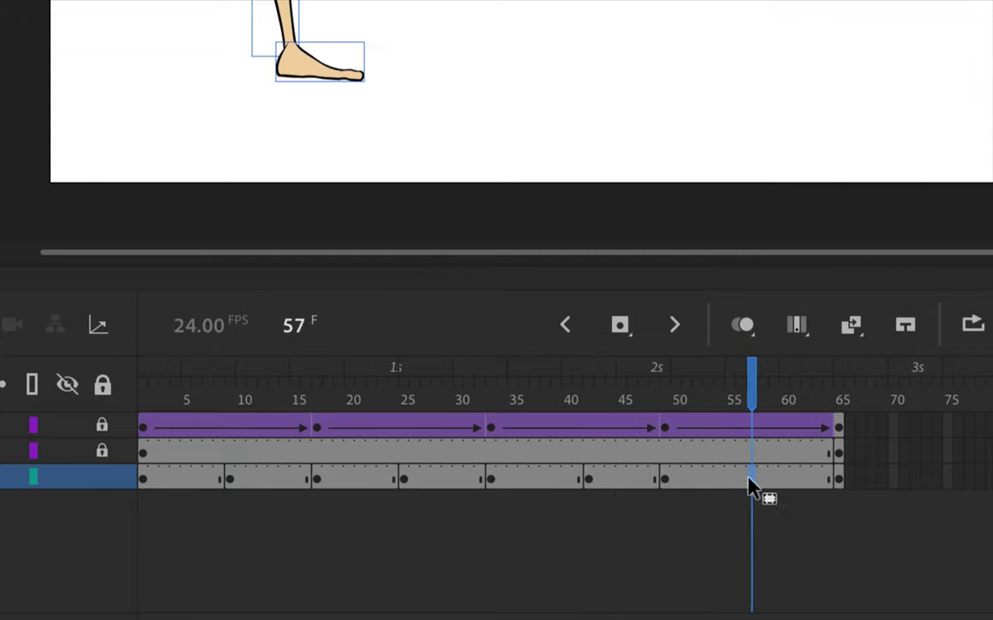
key(F6)
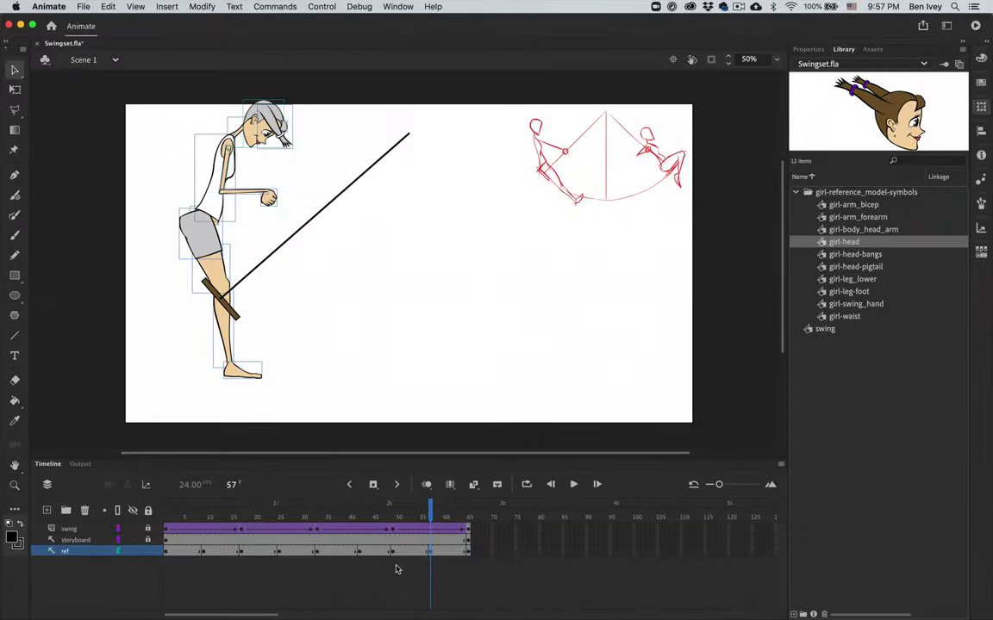
Step: Go to frame 9 on the ref layer and turn on onion skinning
click(207, 552)
drag(427, 388, 297, 360)
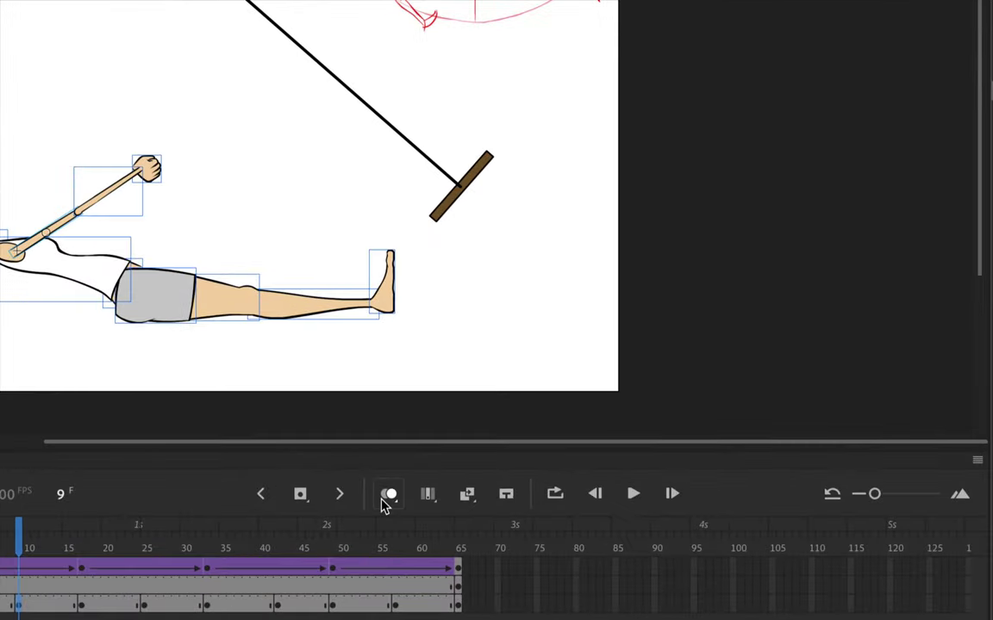
click(426, 484)
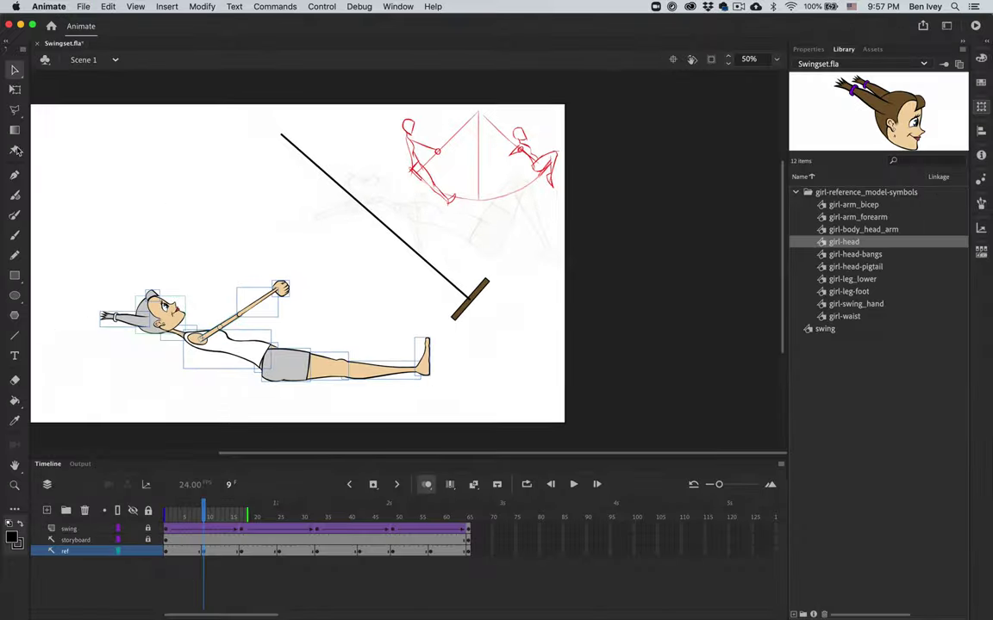
Step: Move the girl's transformation point to the rope's upper end and rotate her counterclockwise onto the swing seat at frame 9
click(14, 88)
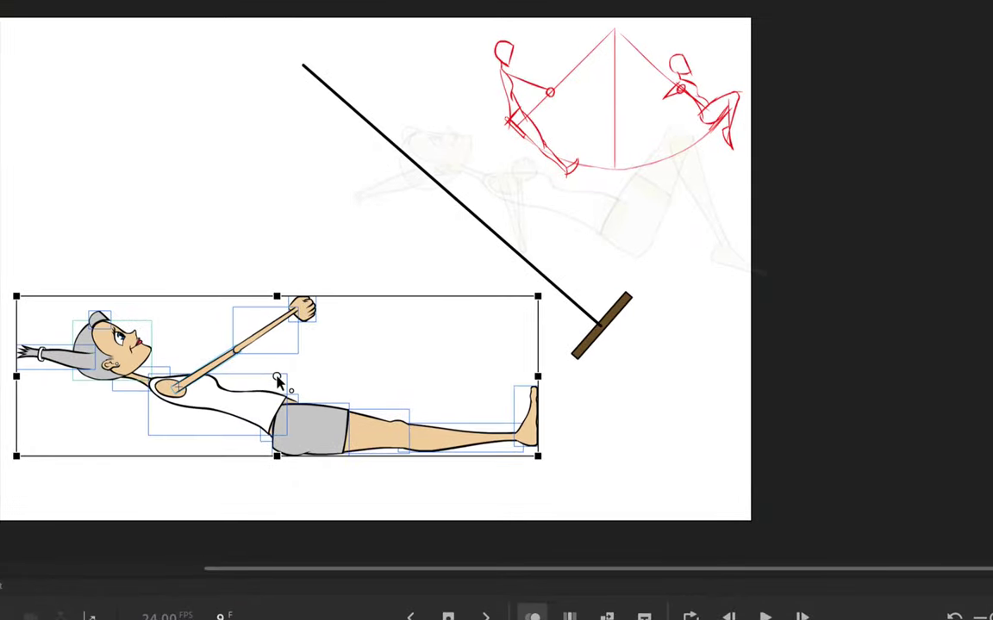
drag(277, 379, 303, 69)
drag(560, 311, 747, 32)
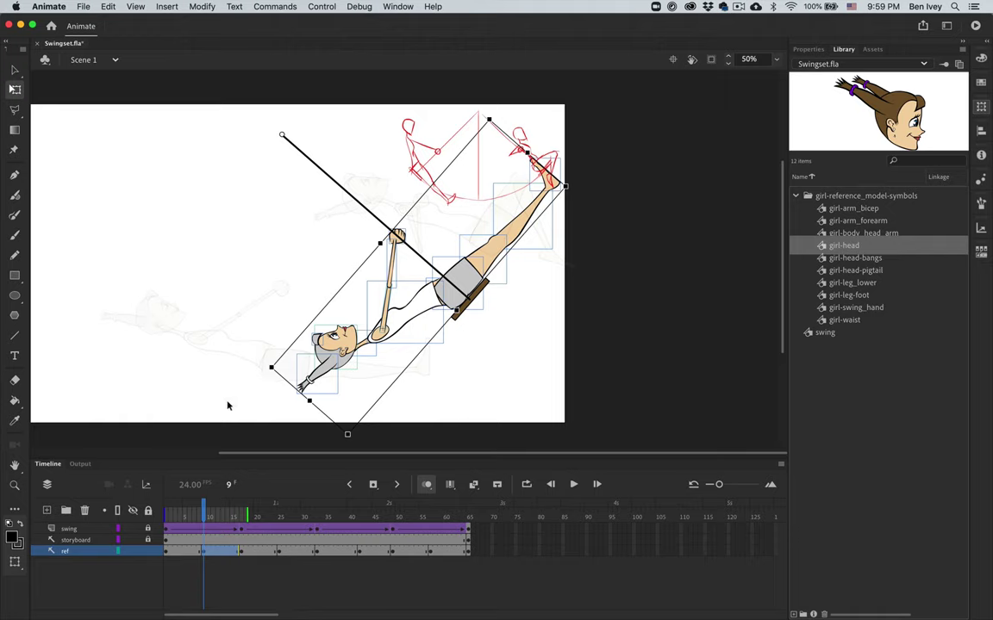
key(v)
click(341, 291)
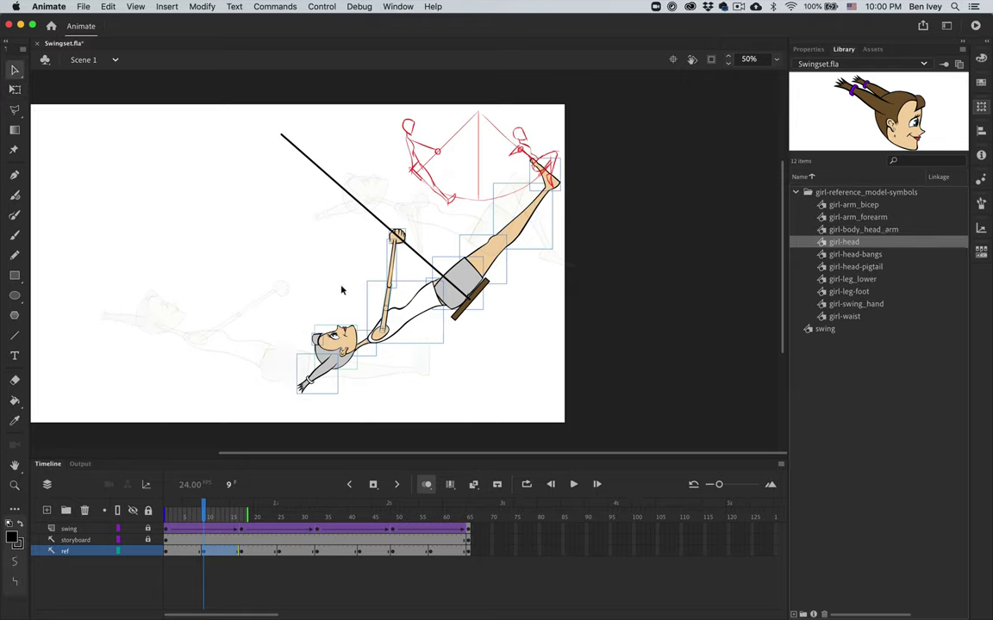
click(558, 380)
key(super+equal)
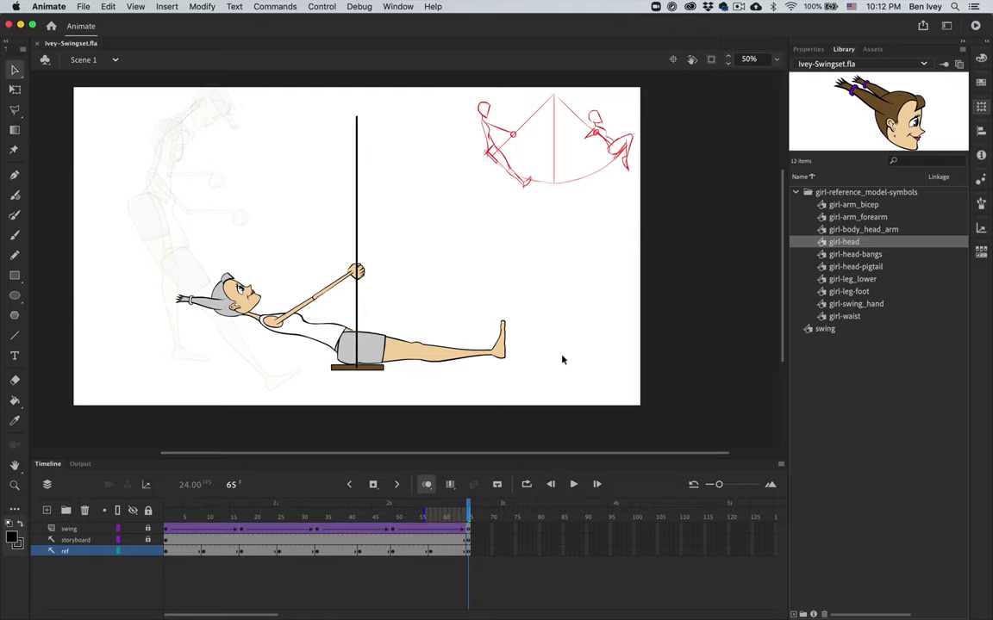
Step: Play the whole swing animation to review the added in-between poses
key(Return)
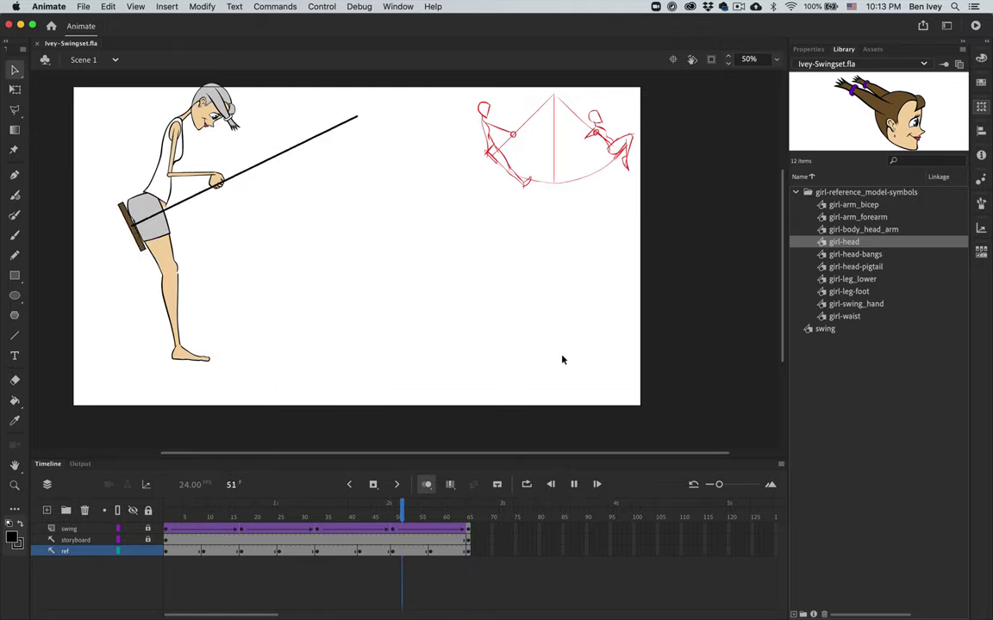
key(Return)
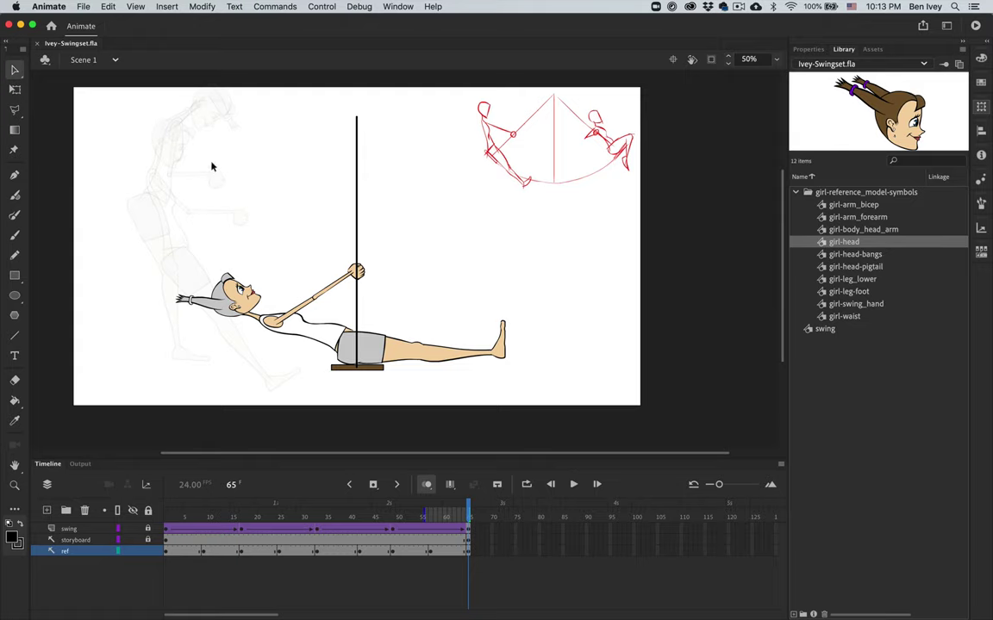
Step: Open the Save As dialog to save a copy of the document in the SwingSet Project folder
click(83, 6)
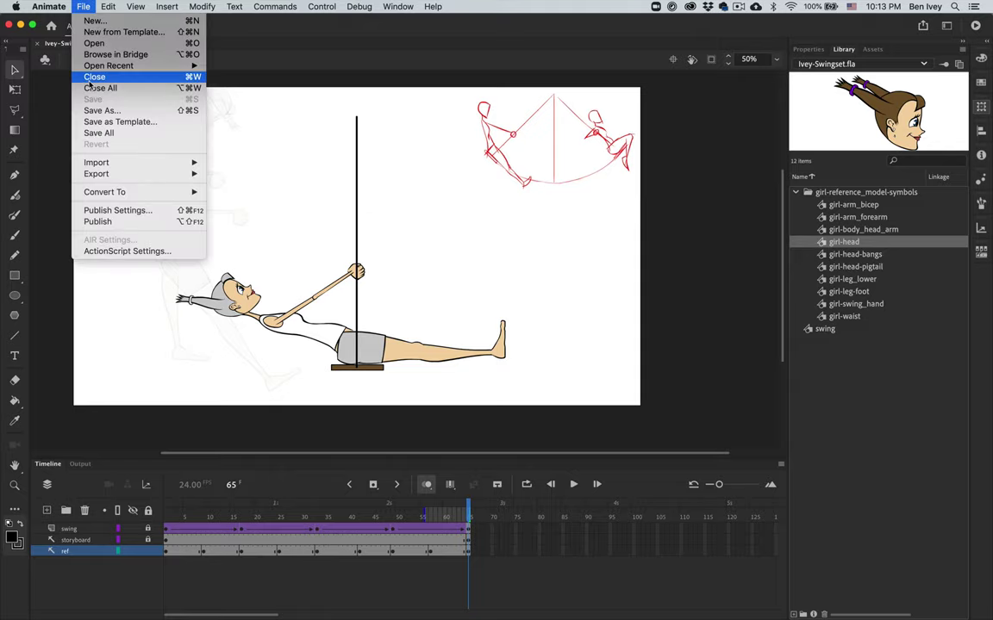
click(313, 135)
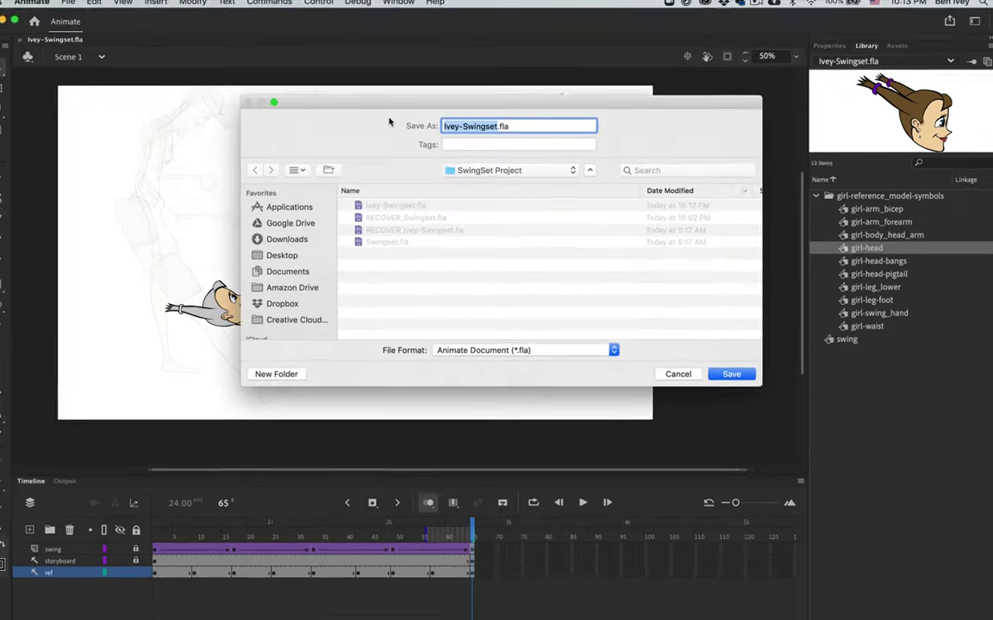